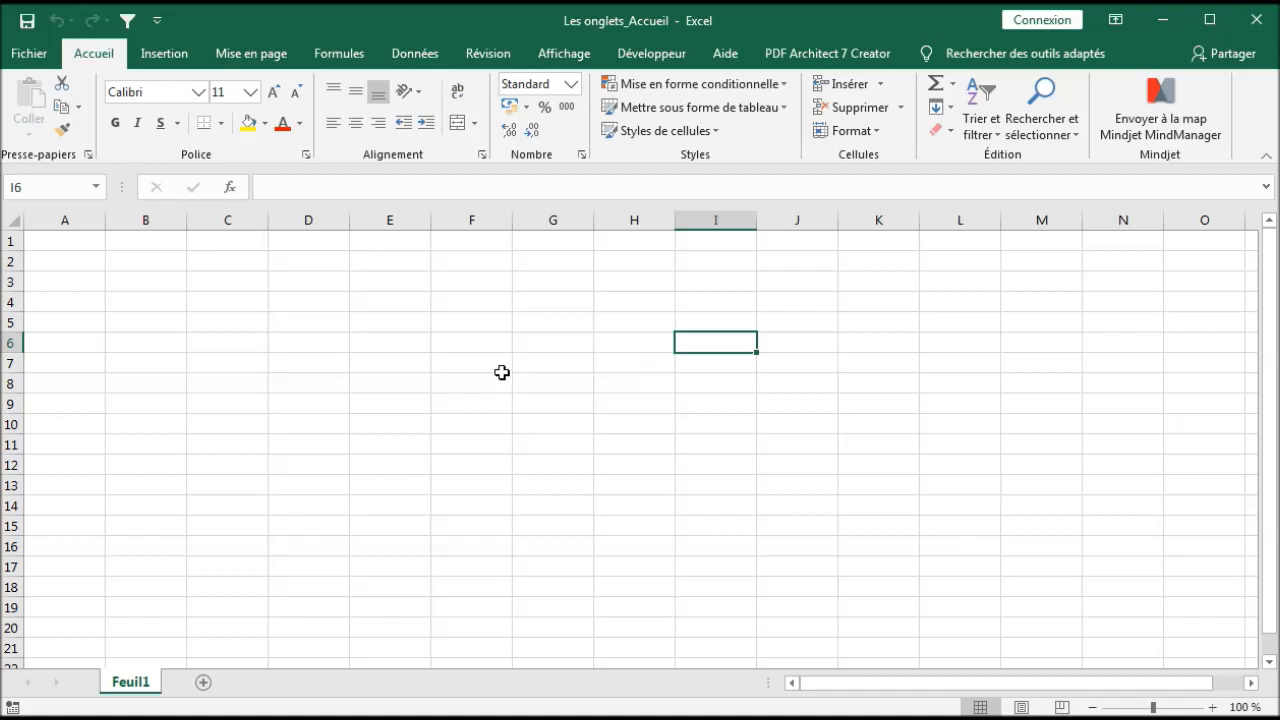
- Enter 12 in cell F6 and copy that cell
left_click(465, 338)
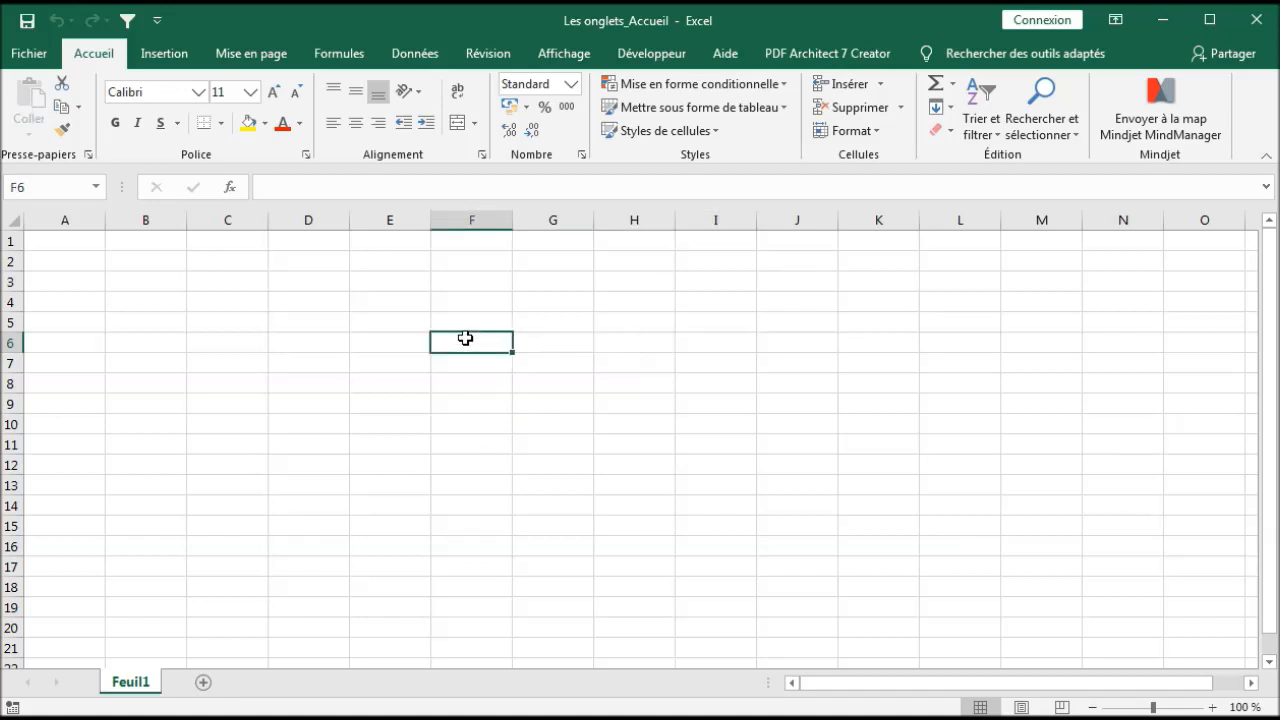
type("12")
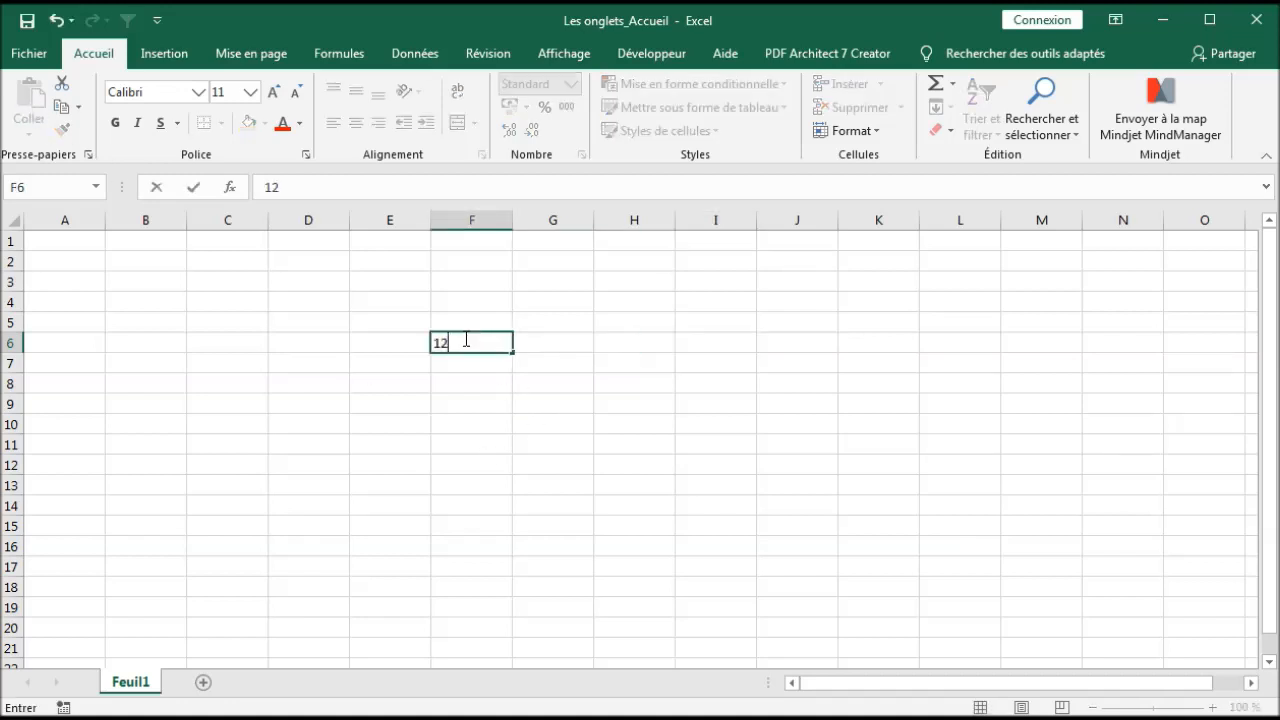
left_click(500, 468)
left_click(469, 342)
key("ctrl+c")
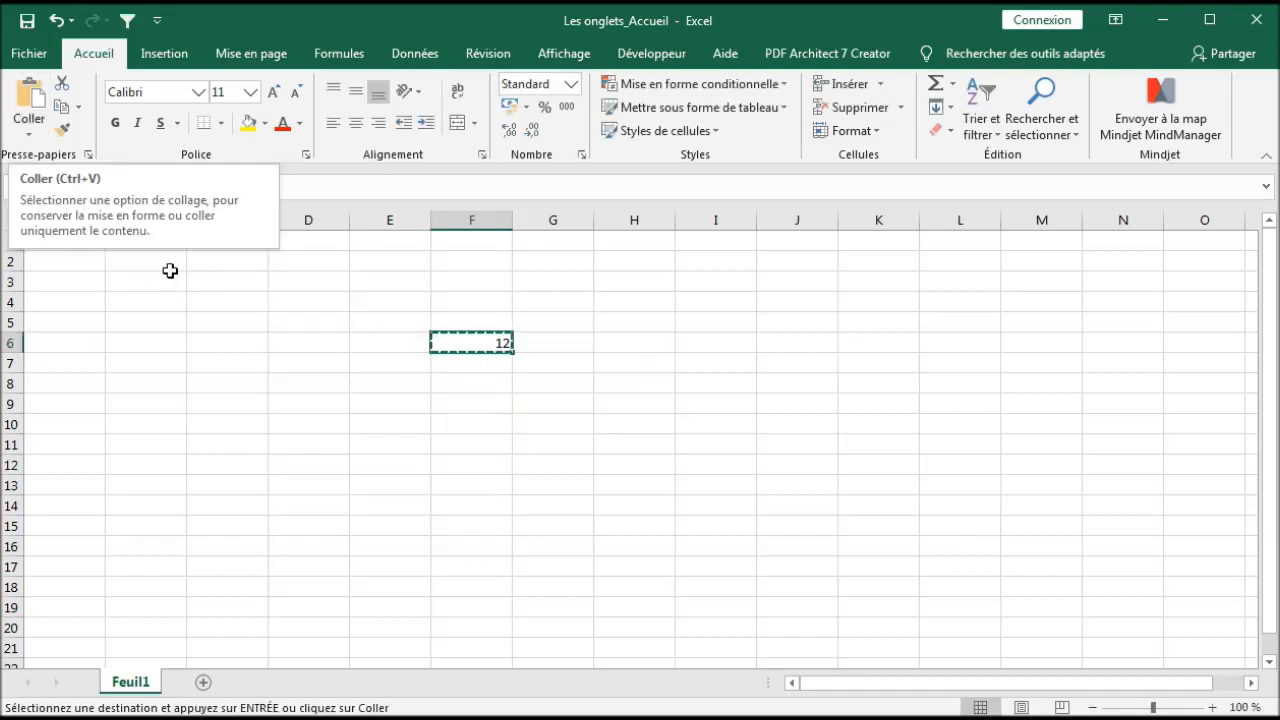
- Examine the available paste options, including values only, for the copied number at cell C5
left_click(214, 318)
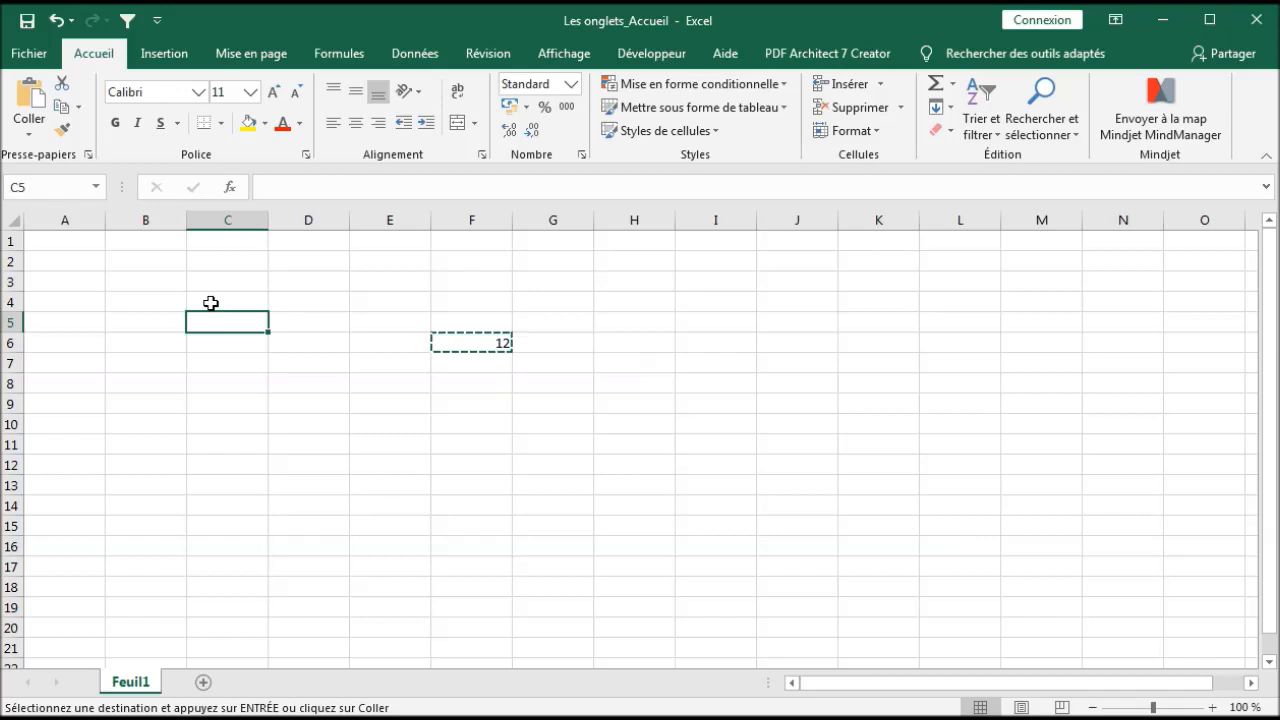
left_click(29, 135)
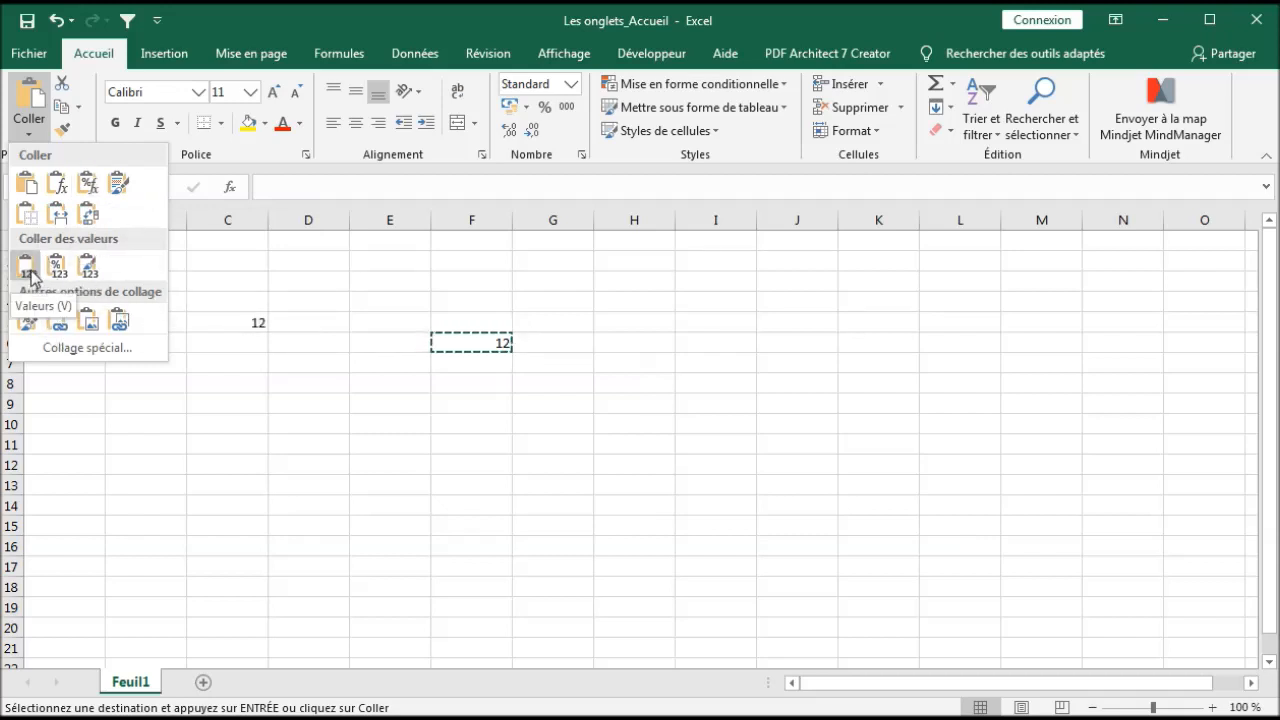
key("Escape")
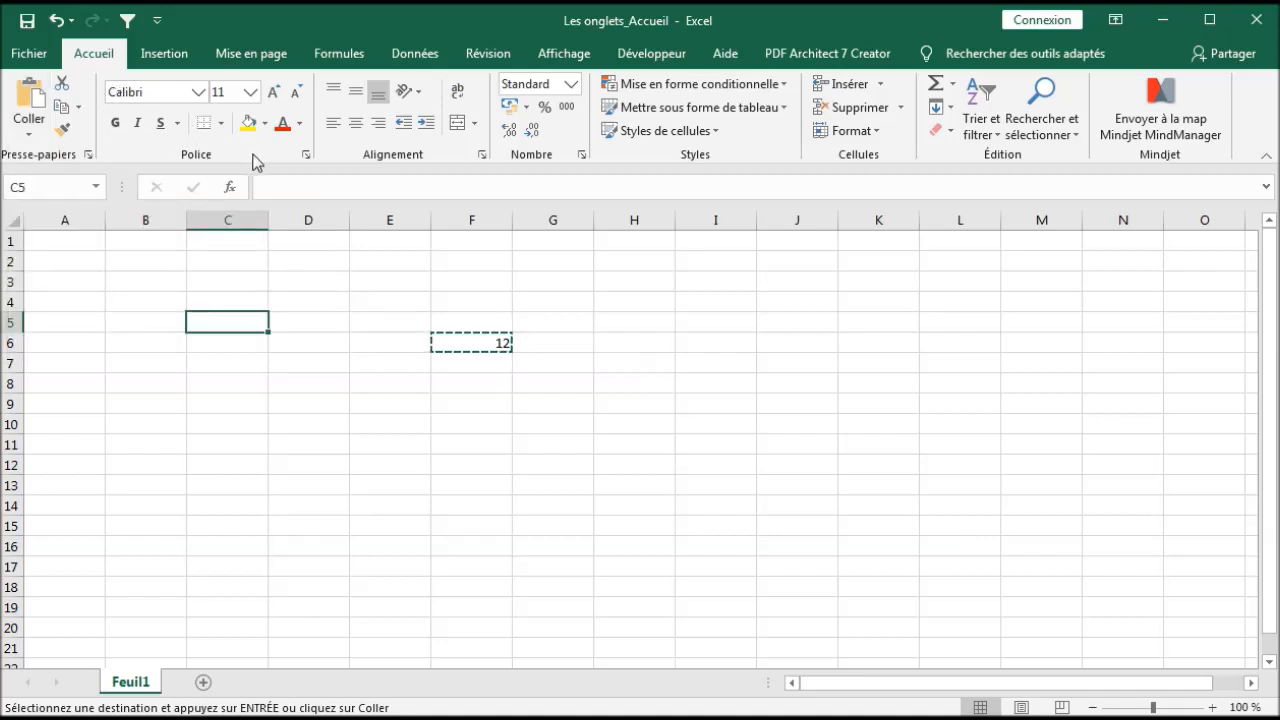
- Format the number in cell F6 with the Aparajita font at size 18
left_click(471, 343)
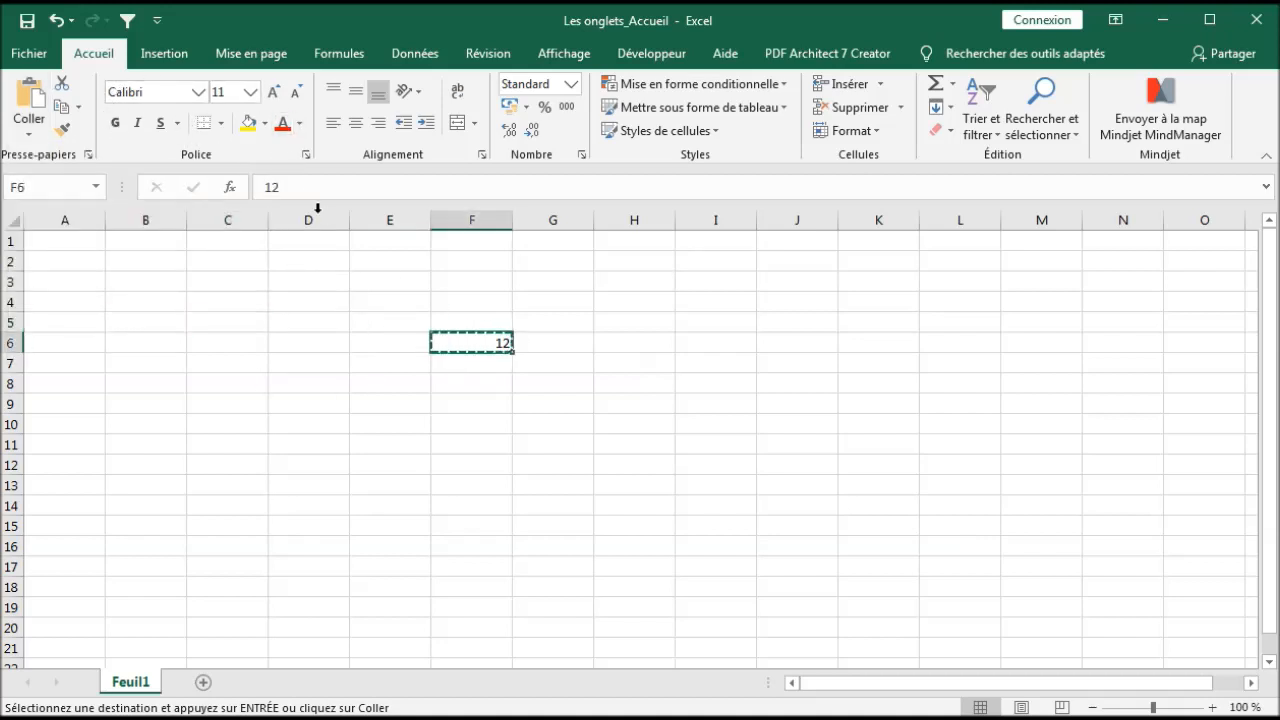
left_click(196, 92)
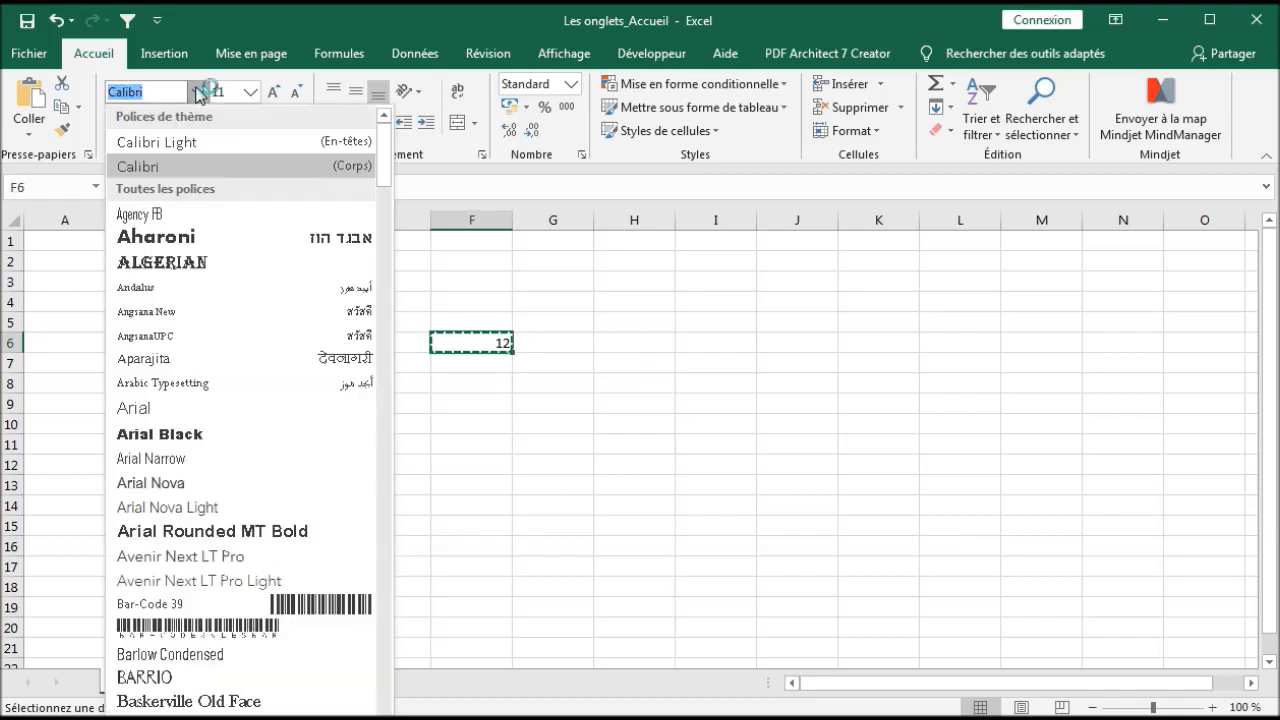
left_click(213, 357)
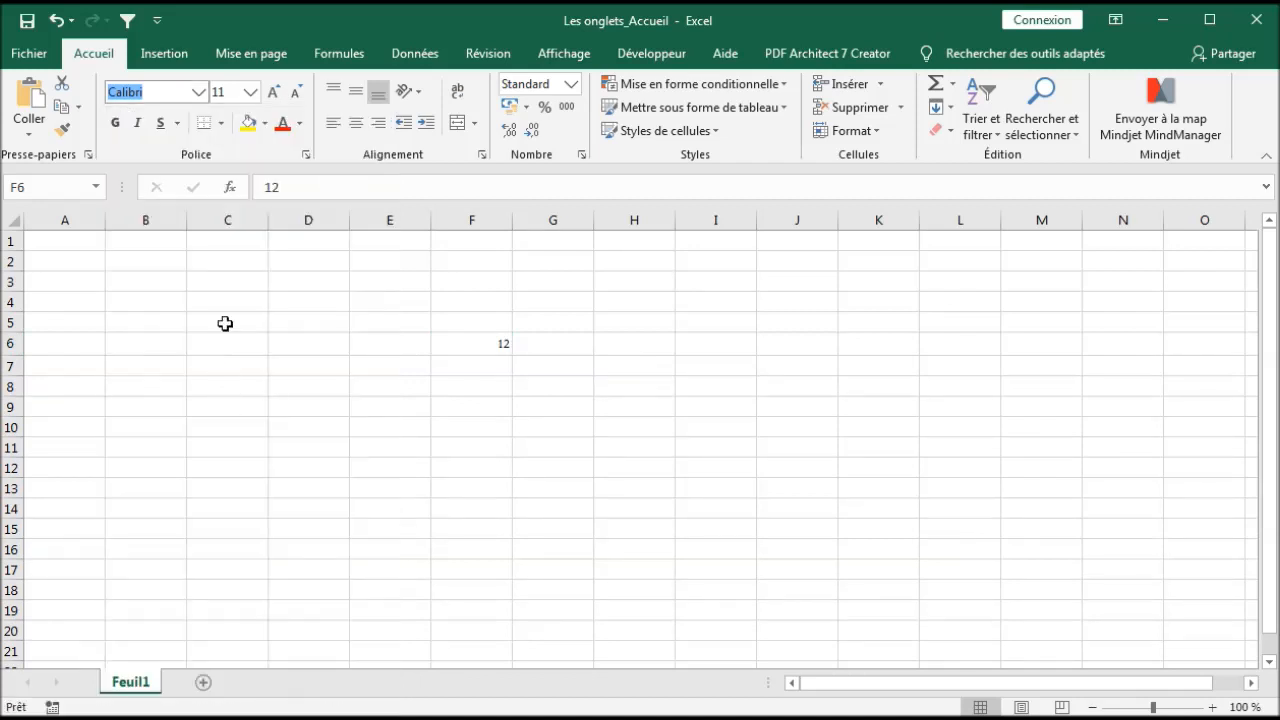
left_click(250, 92)
left_click(234, 250)
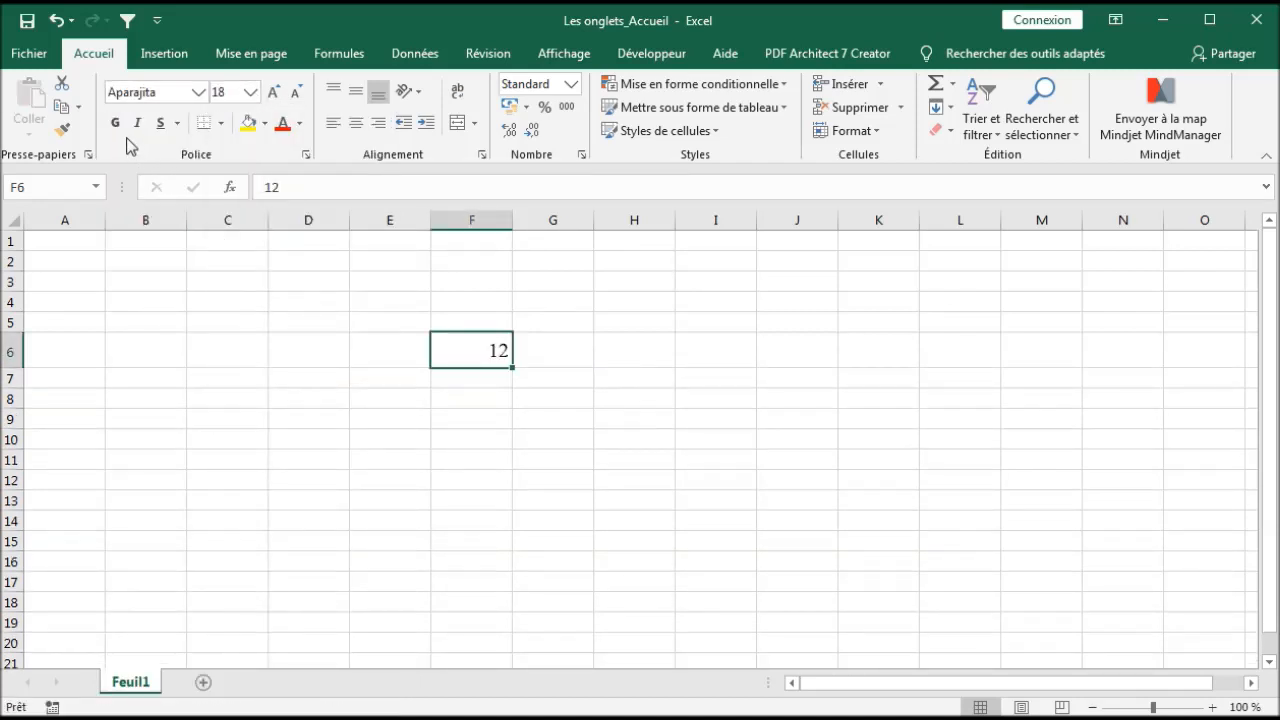
- Make the number in cell F6 bold and apply all borders to the cell
left_click(117, 127)
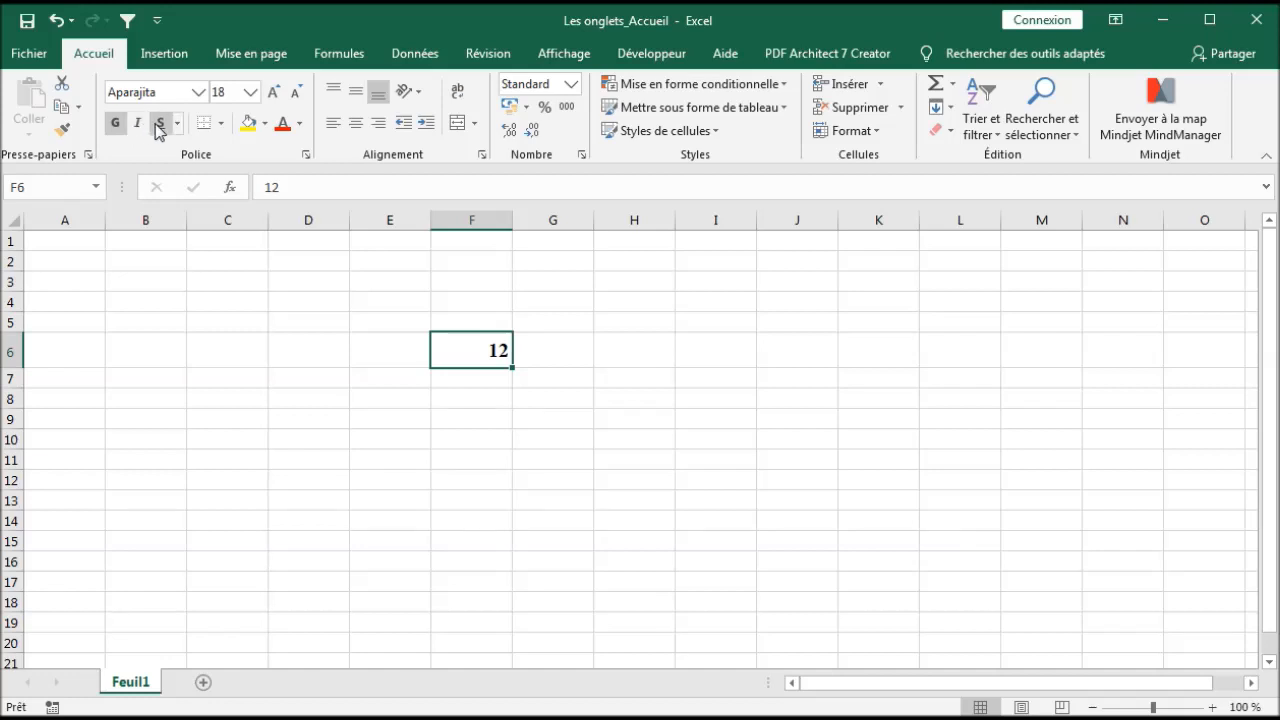
left_click(222, 123)
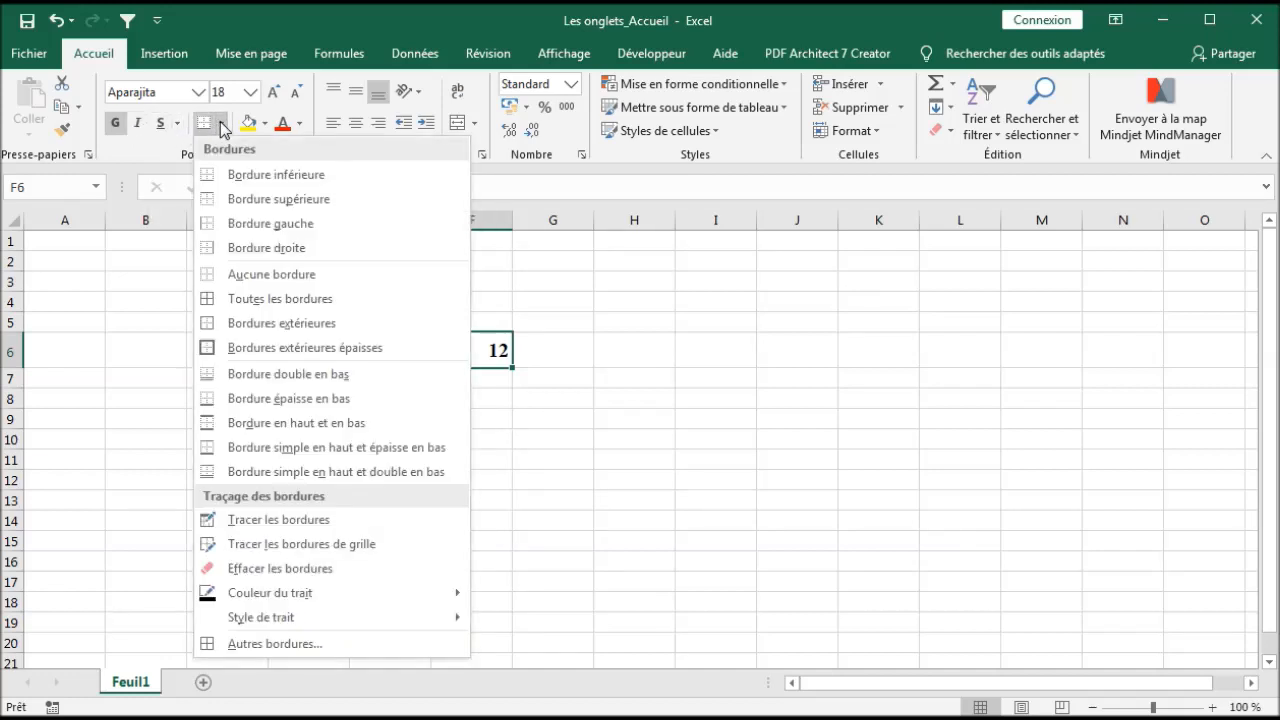
left_click(266, 305)
- Fill cells G11 and G12 with a light blue theme colour
left_click_drag(557, 476, 555, 458)
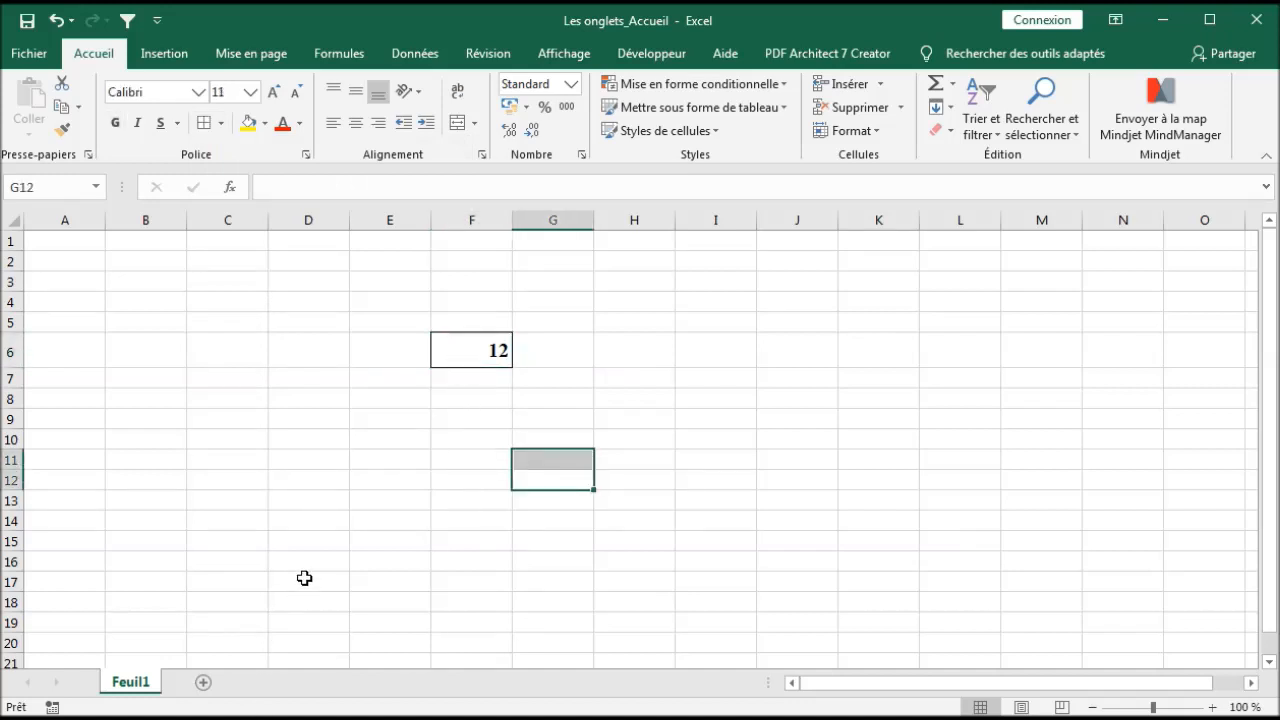
left_click(264, 123)
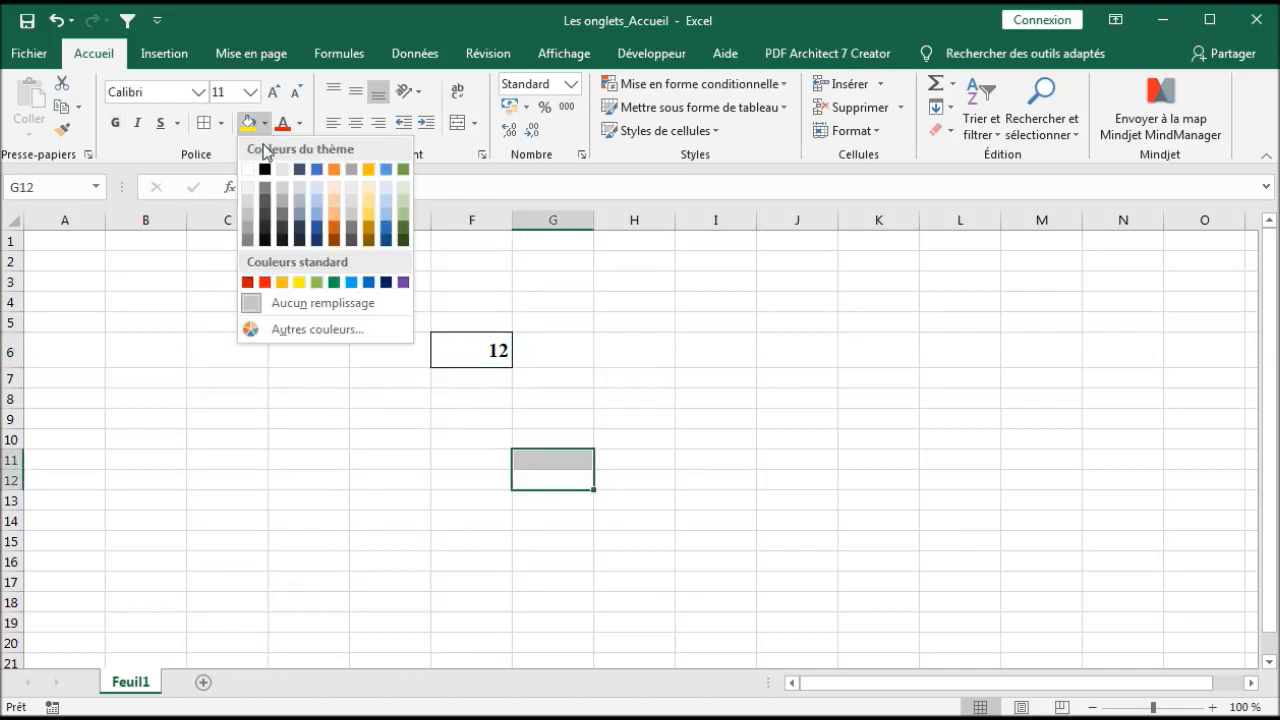
left_click(317, 222)
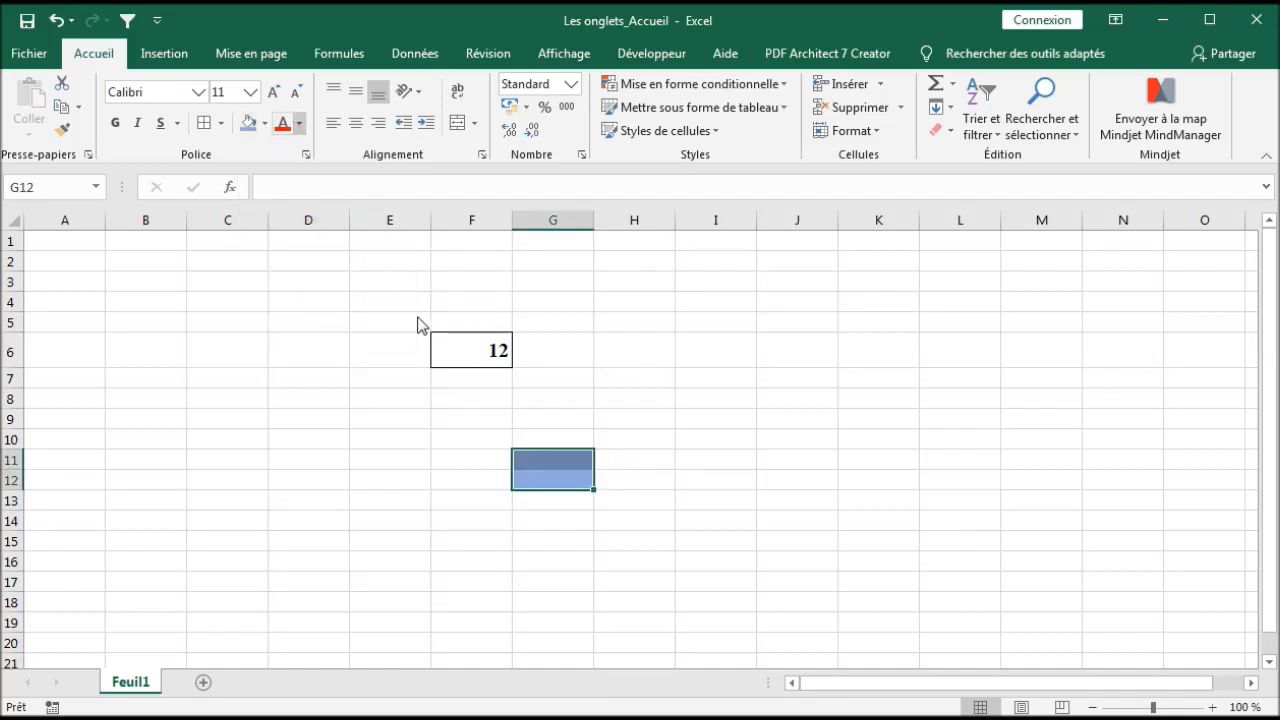
- Colour the number in cell F6 with the standard red
left_click(462, 340)
left_click(299, 123)
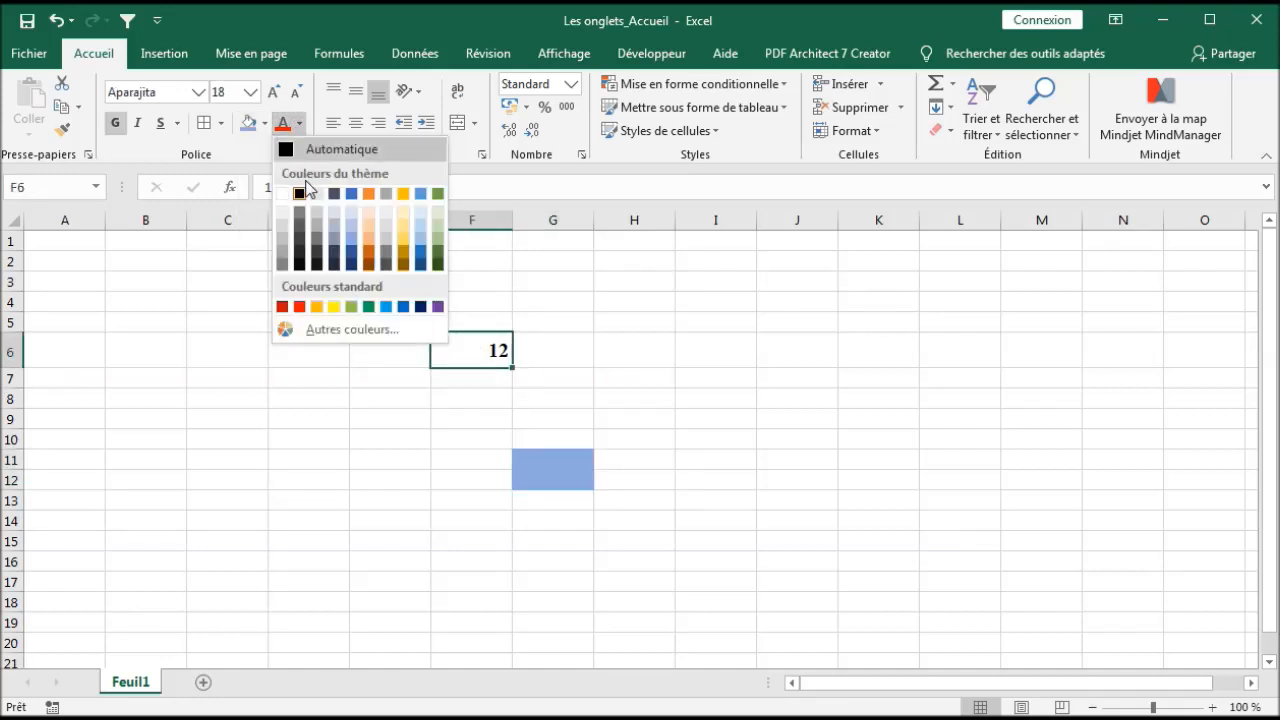
left_click(299, 306)
left_click(455, 322)
left_click(477, 352)
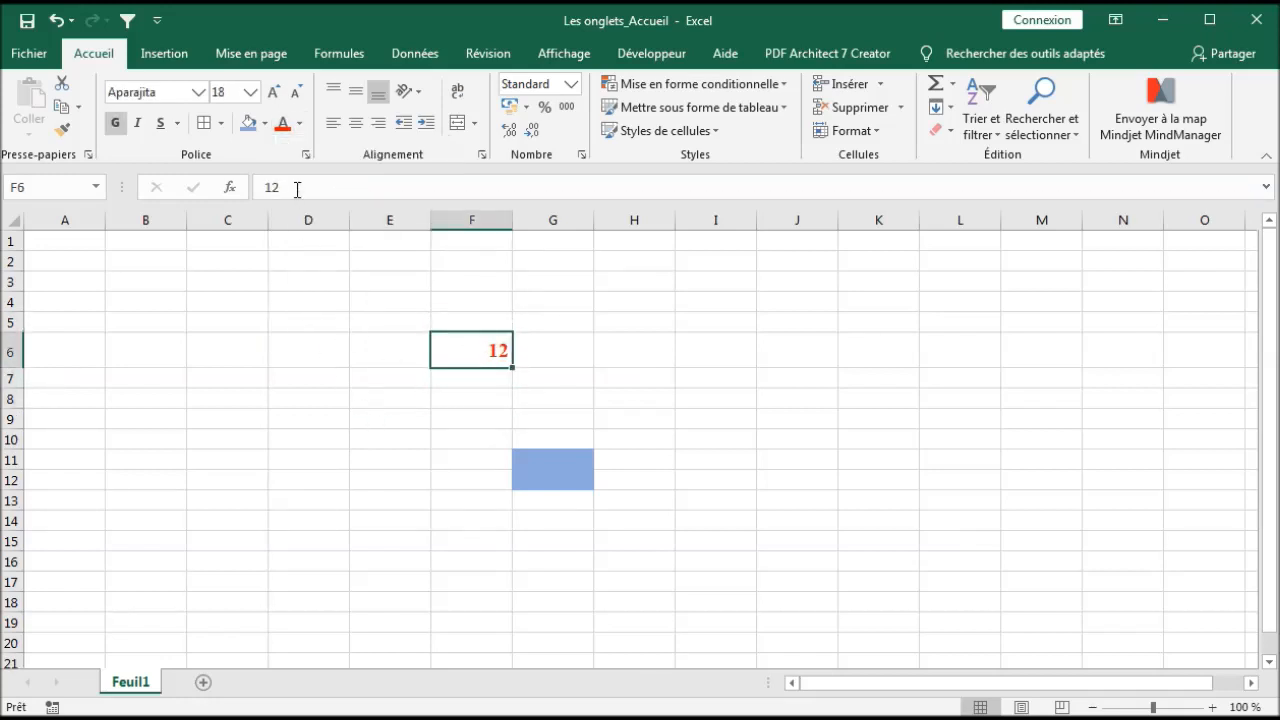
- Enlarge the number in cell F6 to font size 26
left_click(250, 92)
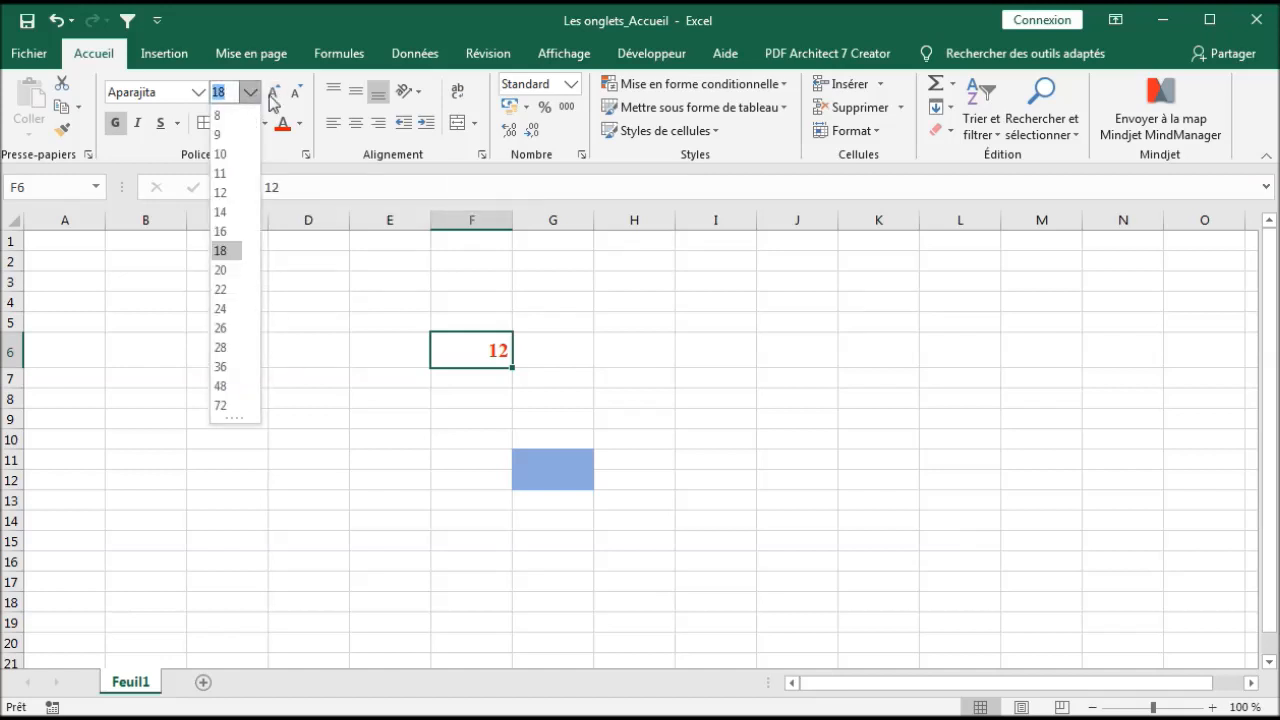
left_click(274, 96)
left_click(274, 96)
left_click(274, 96)
left_click(274, 96)
left_click(274, 96)
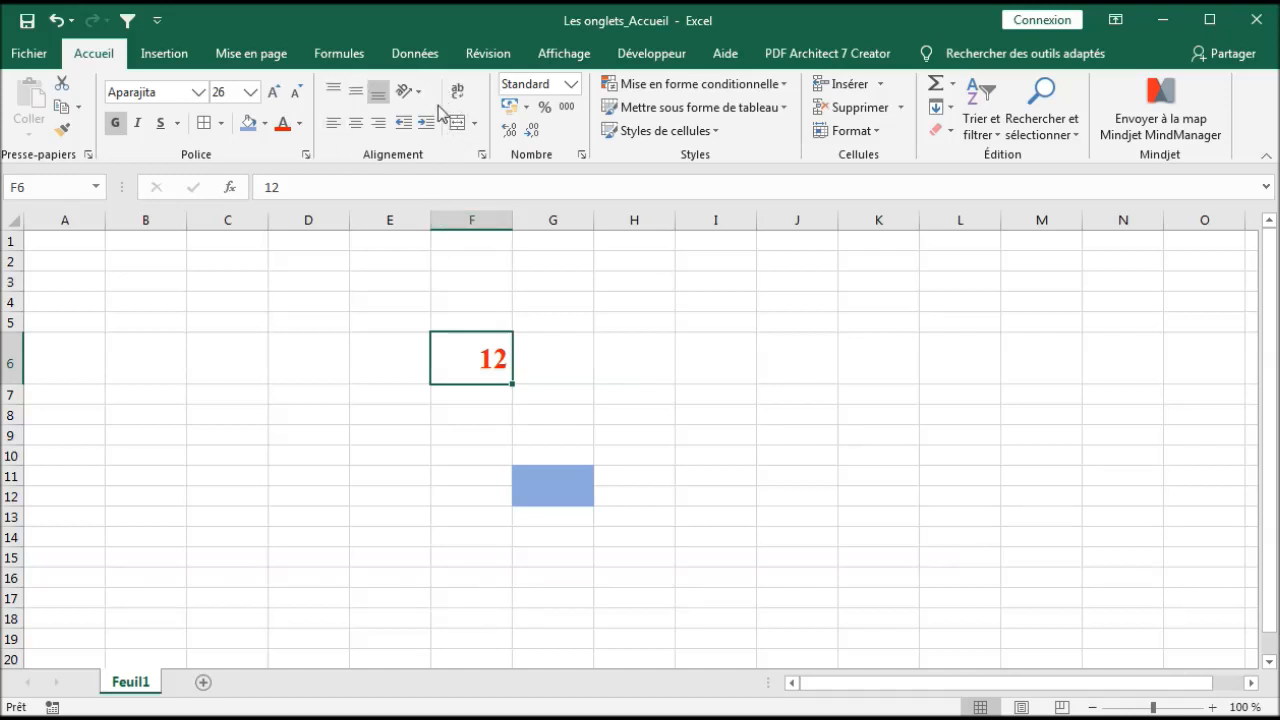
- Try the alignment options on cell F6, ending with middle vertical alignment and right horizontal alignment
left_click(333, 93)
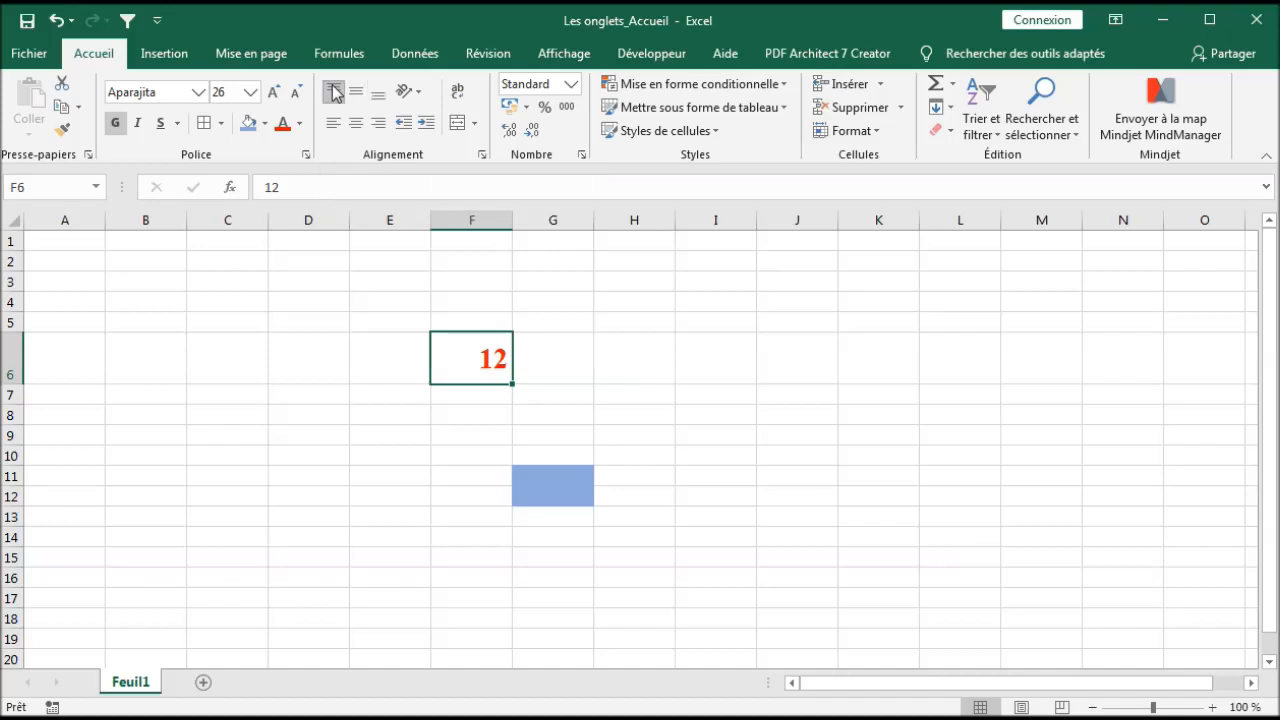
left_click(356, 97)
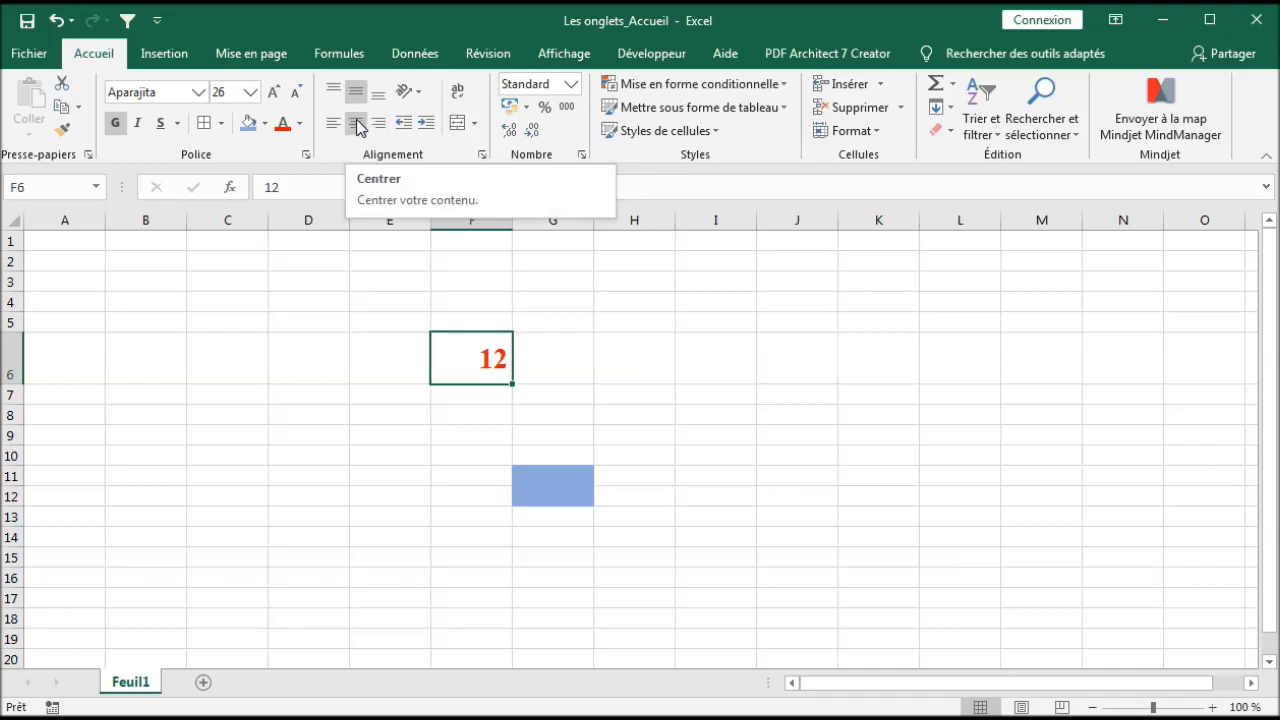
left_click(358, 123)
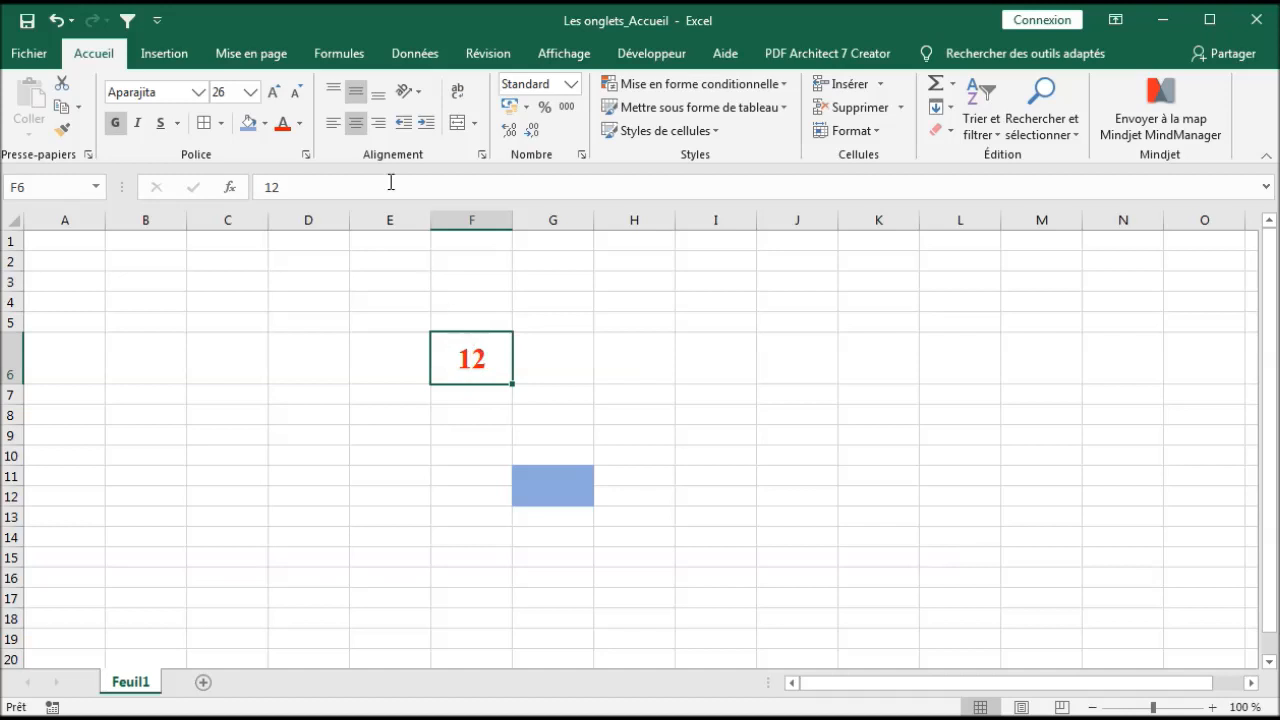
left_click(332, 123)
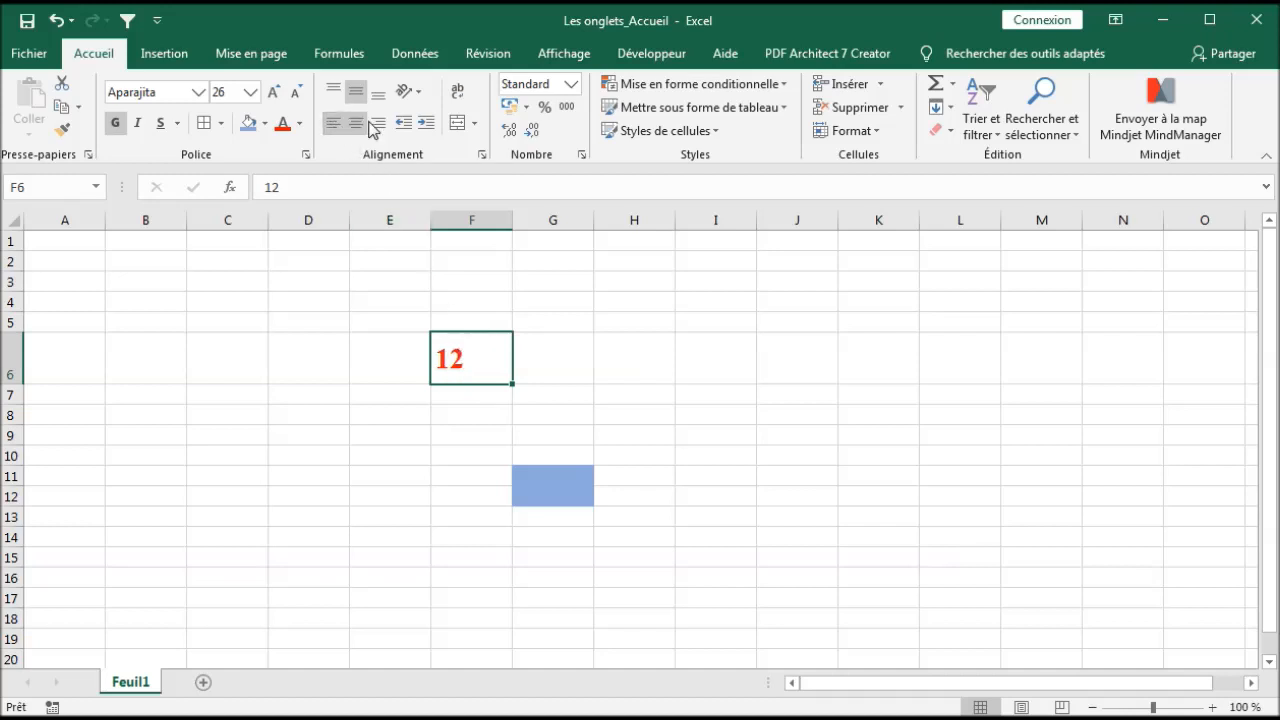
left_click(378, 124)
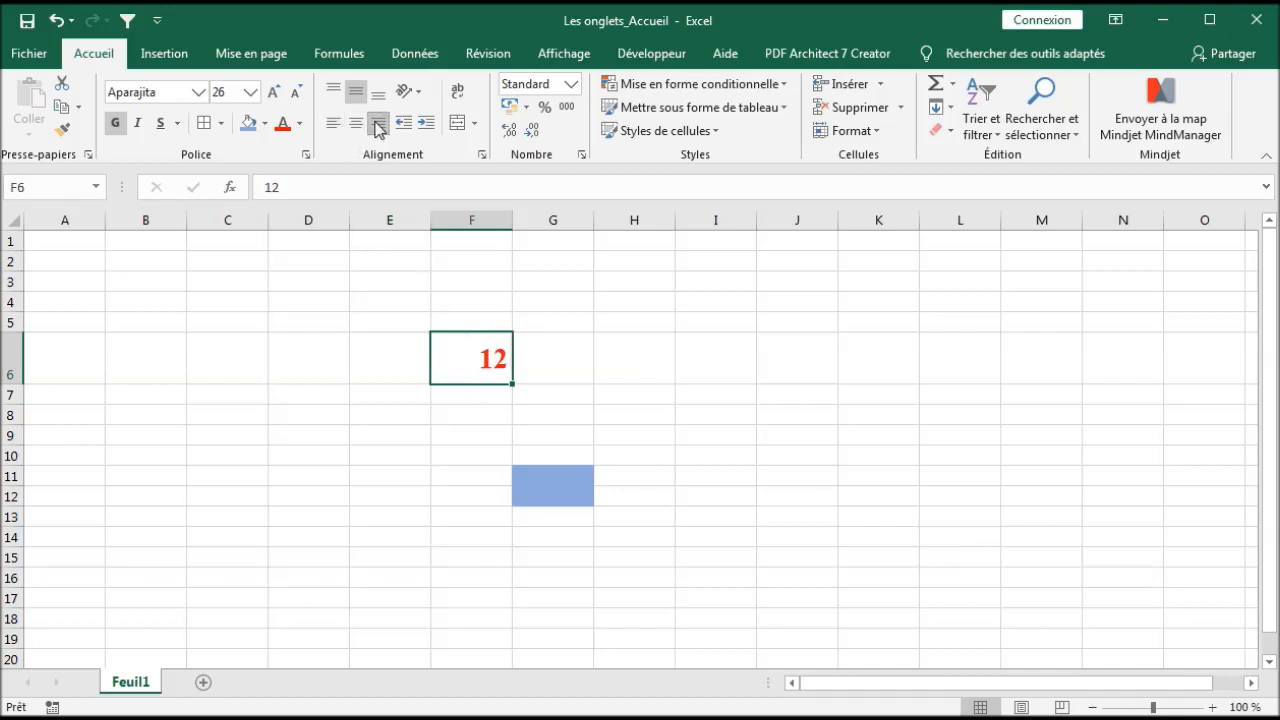
- Adjust the indent of the right-aligned number in cell F6, increasing it by two levels
left_click(486, 316)
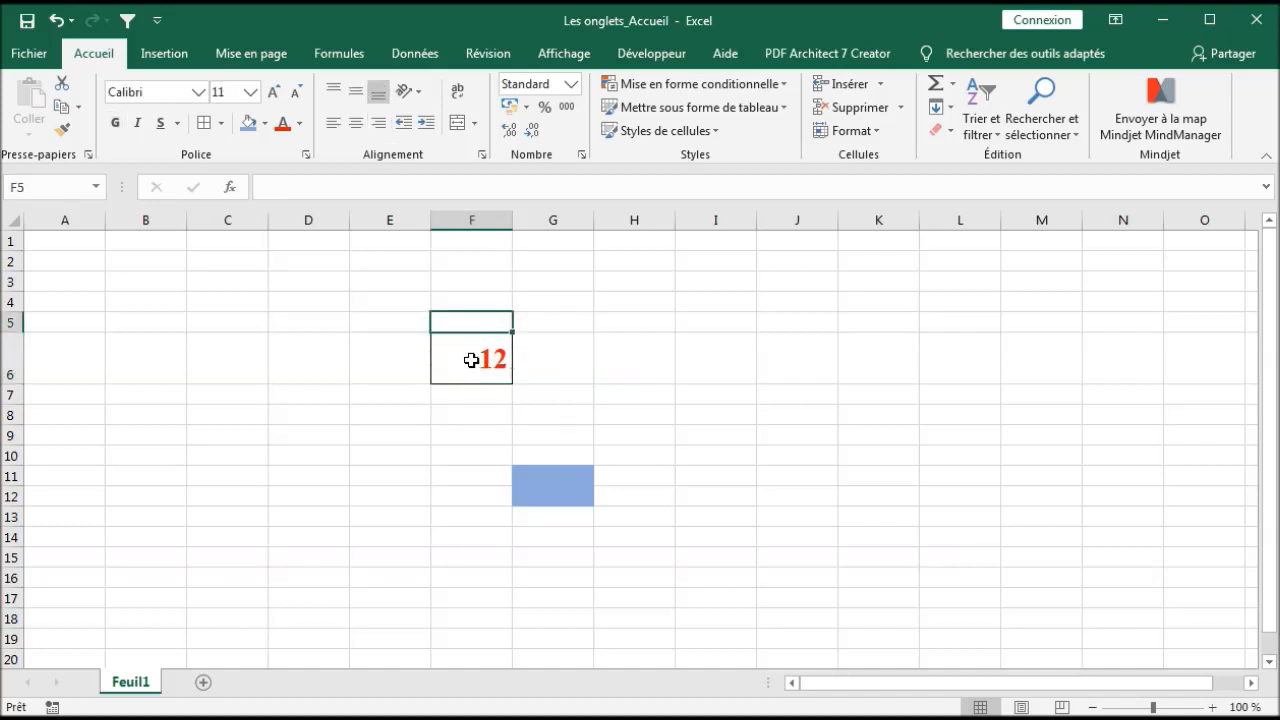
left_click(469, 357)
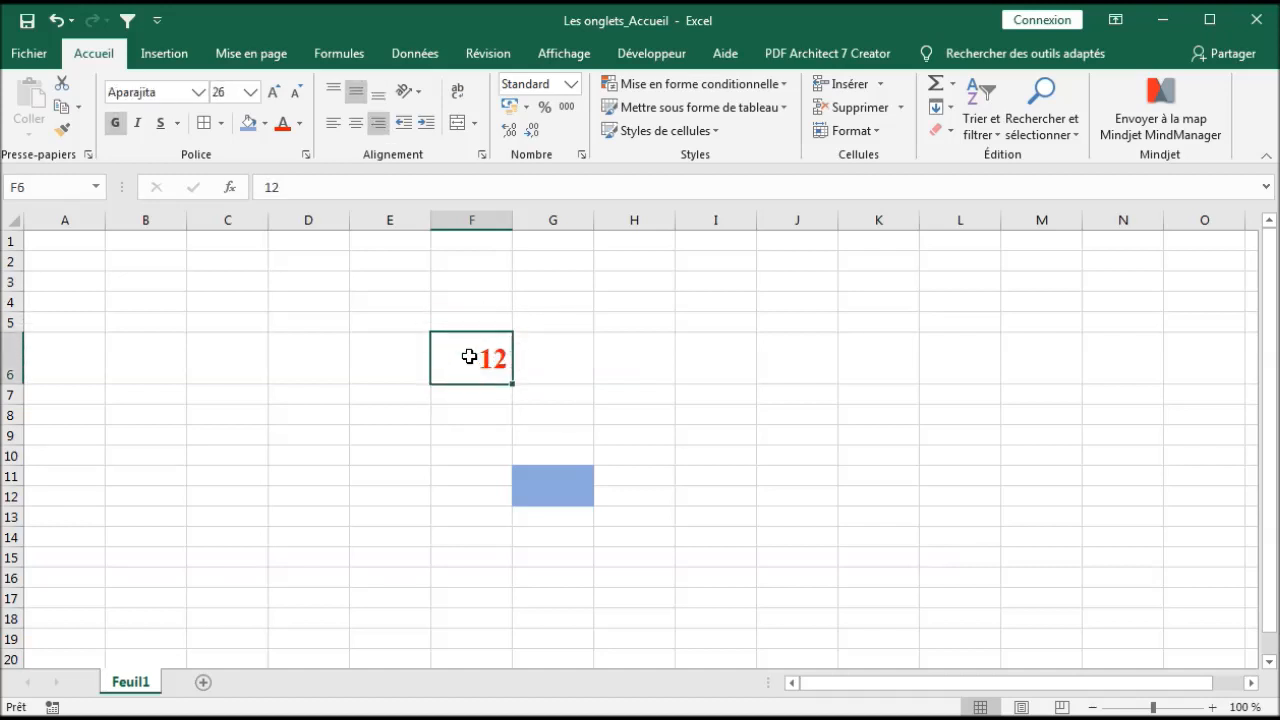
left_click(427, 123)
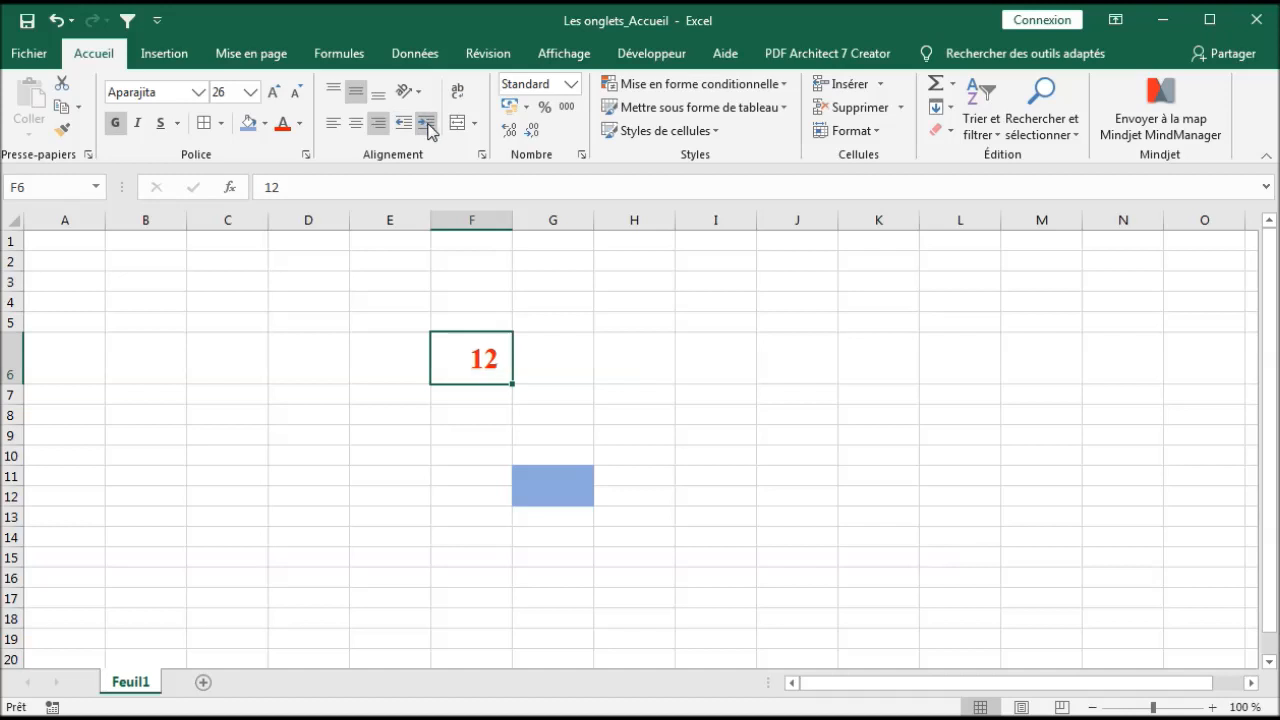
left_click(427, 123)
left_click(403, 123)
left_click(356, 123)
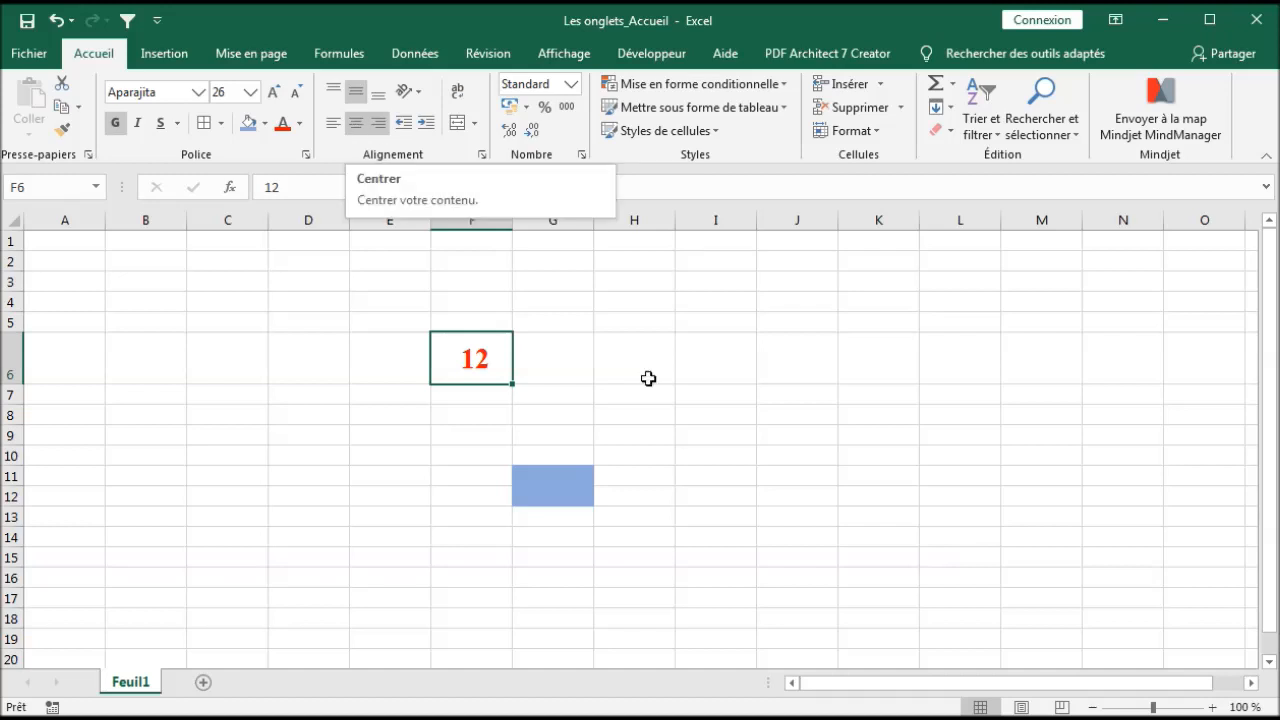
- Enter the labels "Cellule" in cell F4 and "Nombre" in cell F5
left_click(459, 299)
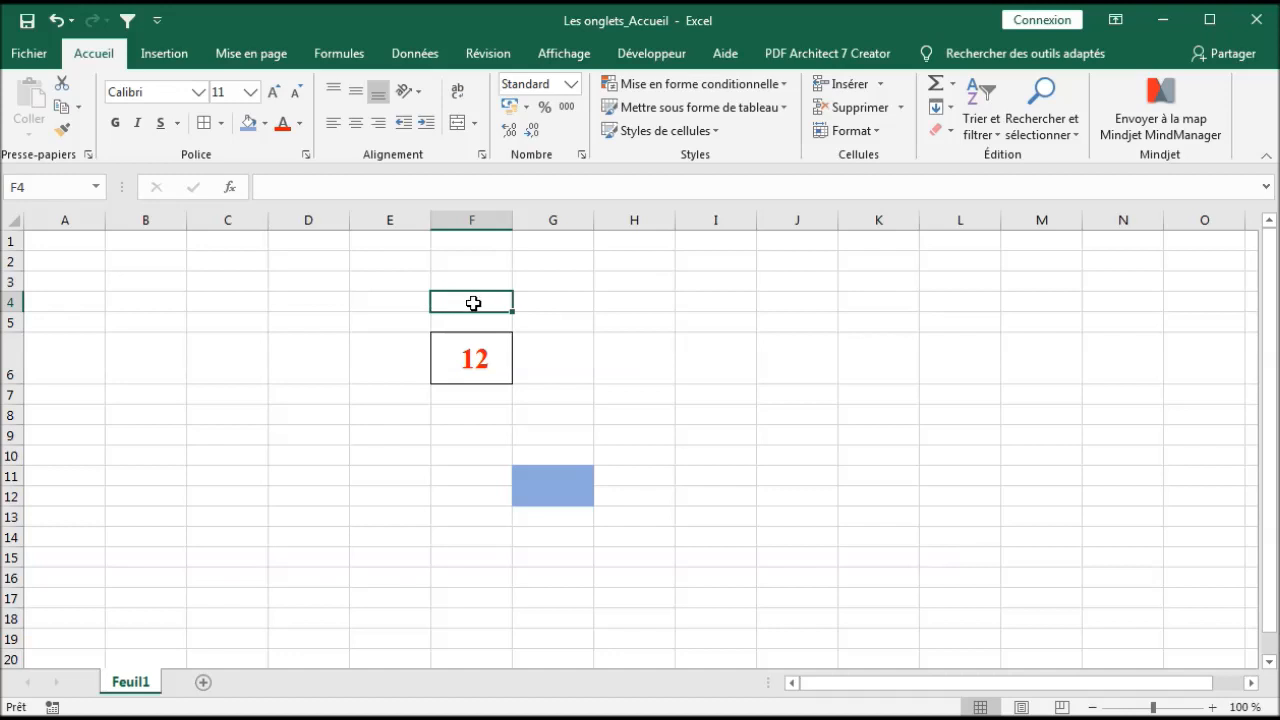
type("C")
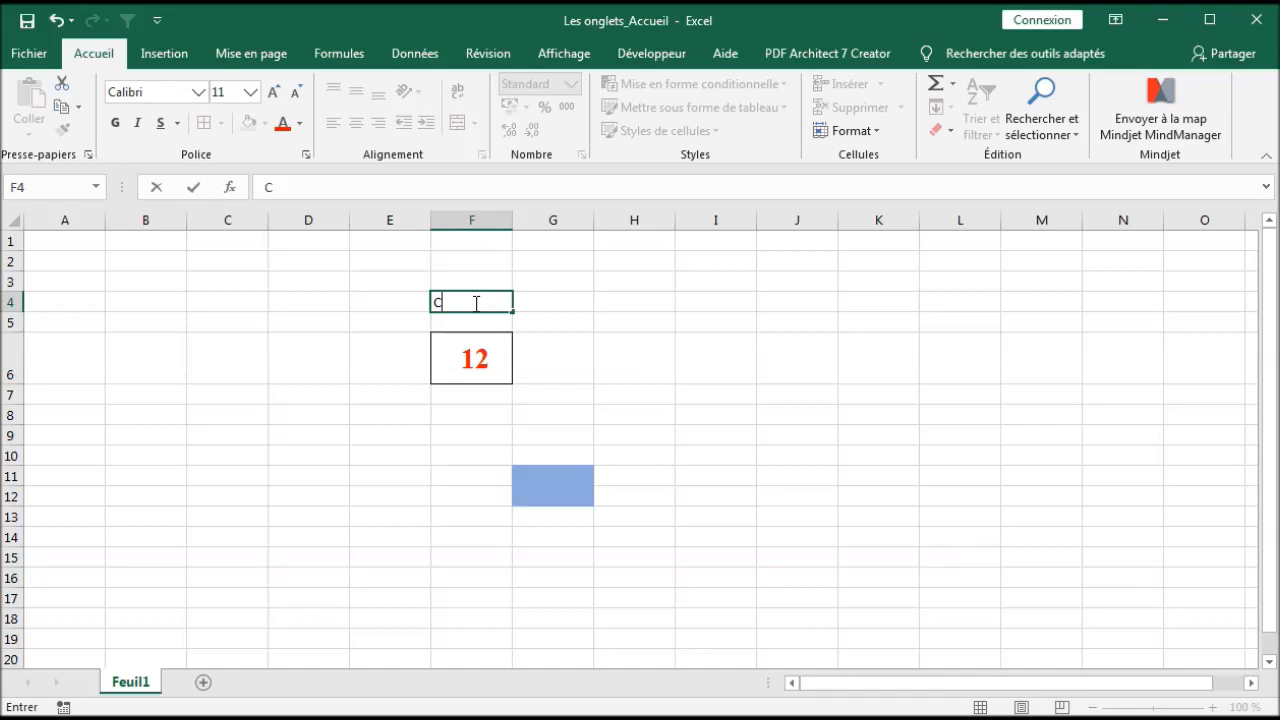
type("ellule")
key("Return")
type("Nombre")
- Set the indent of the text in cell F4 to 2 and widen column F to about twice its width
left_click(471, 303)
right_click(466, 303)
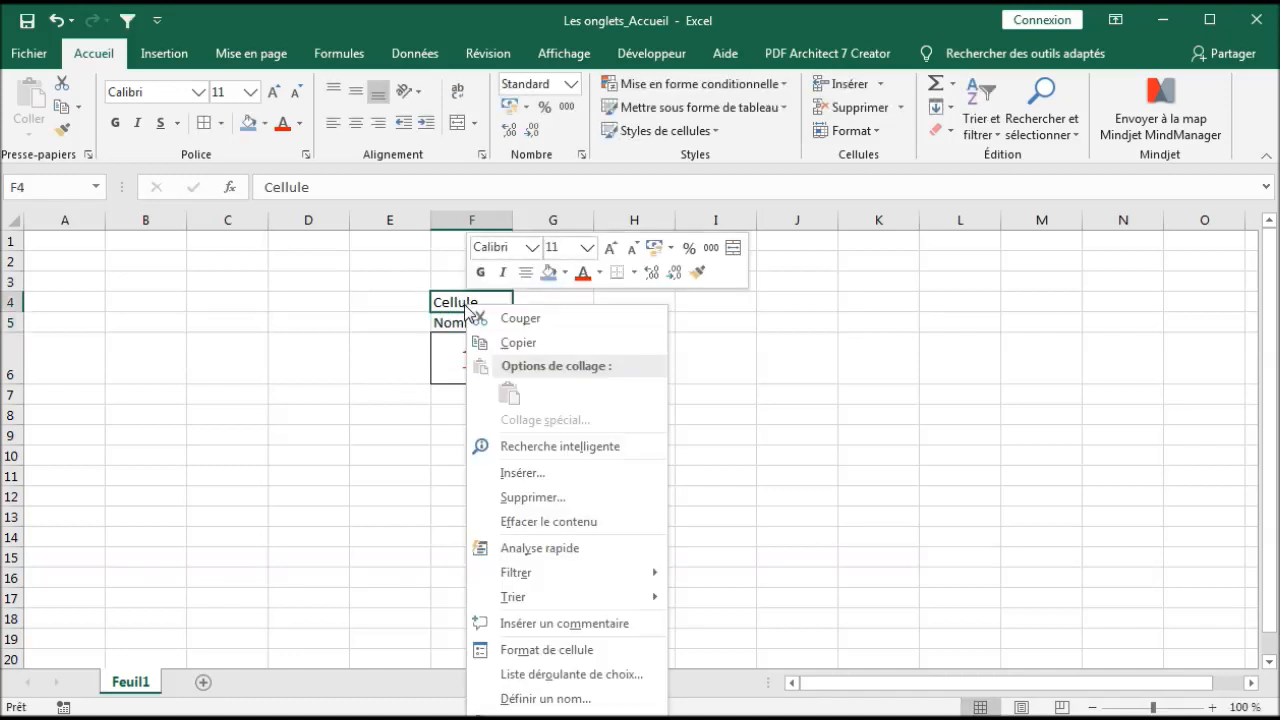
left_click(604, 652)
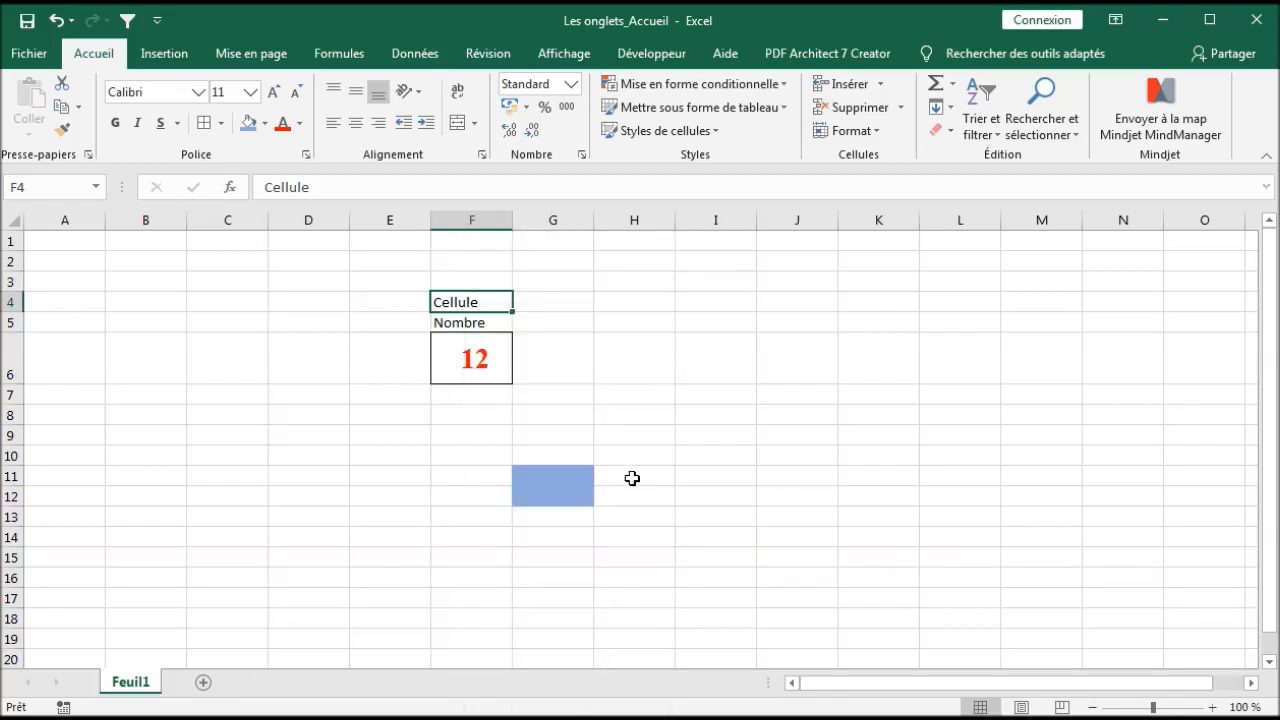
left_click_drag(605, 417, 714, 214)
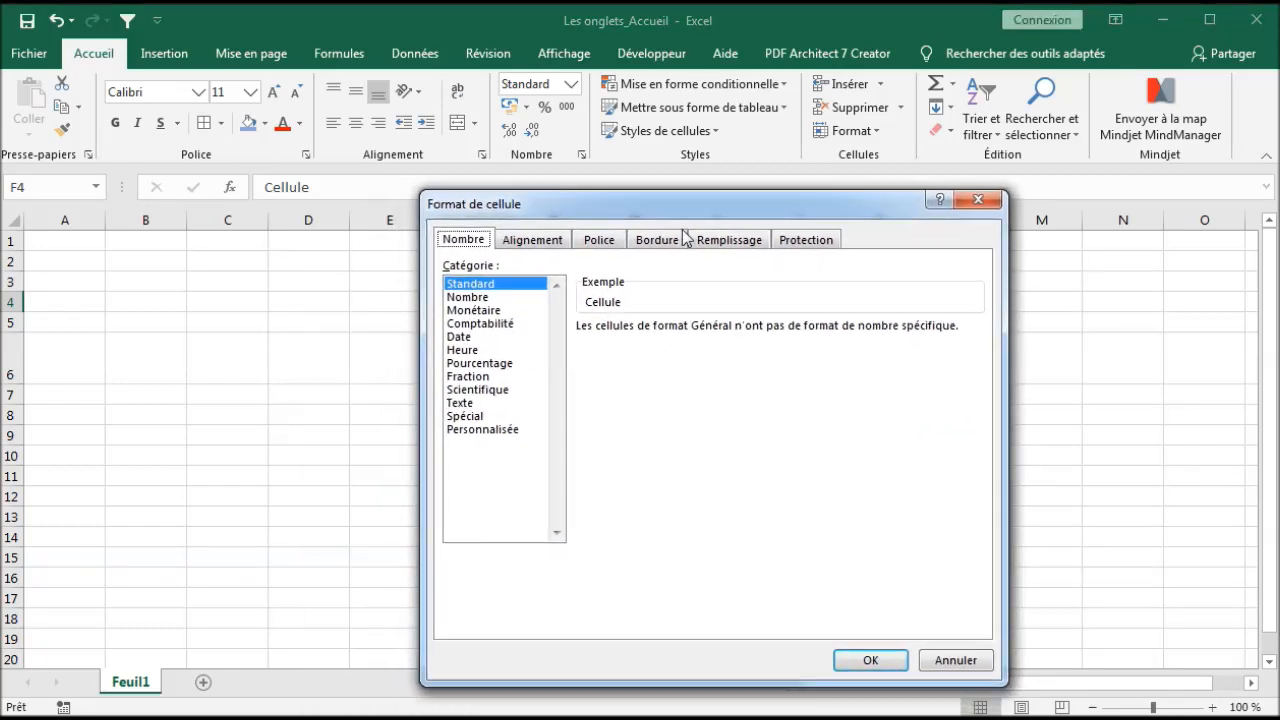
left_click(511, 241)
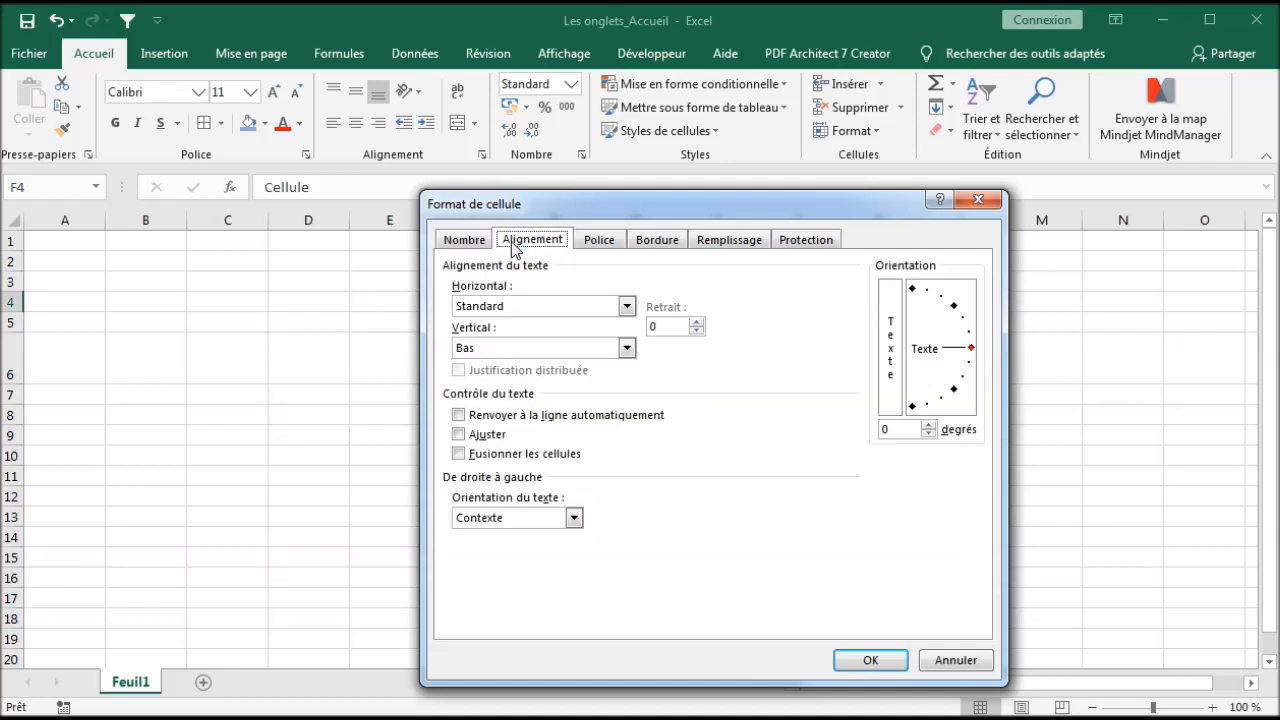
left_click(696, 323)
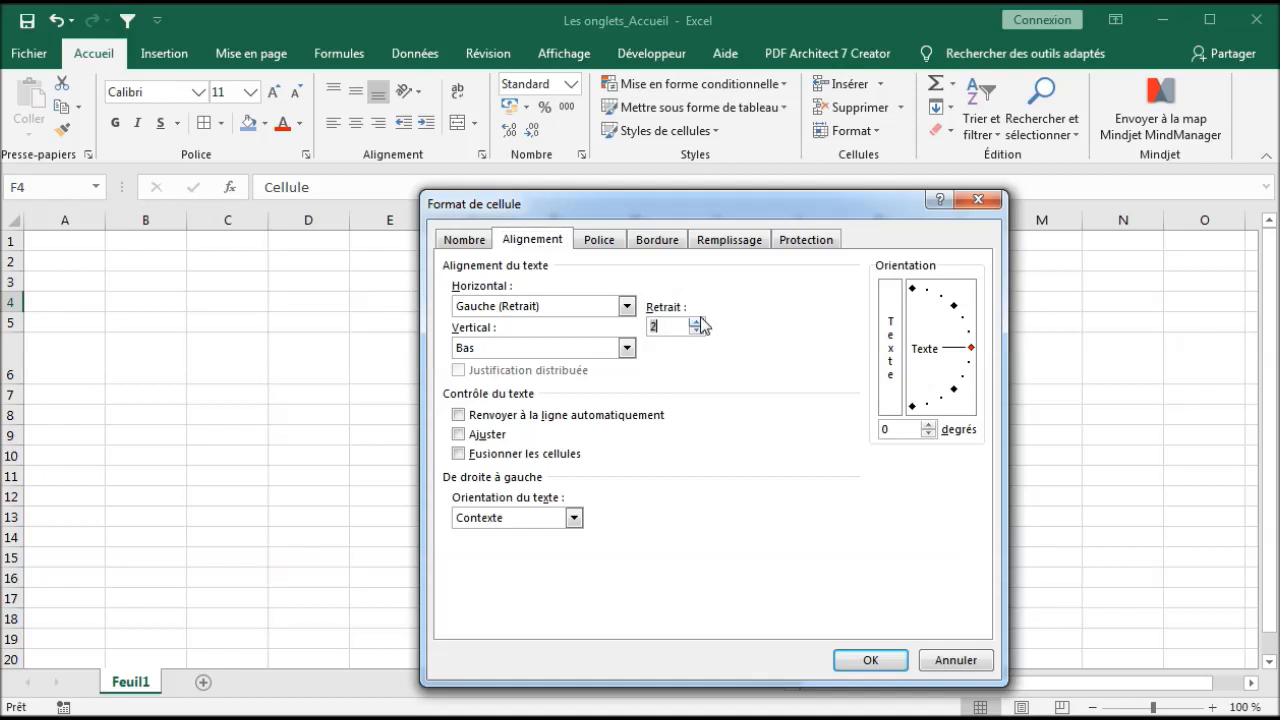
left_click(866, 661)
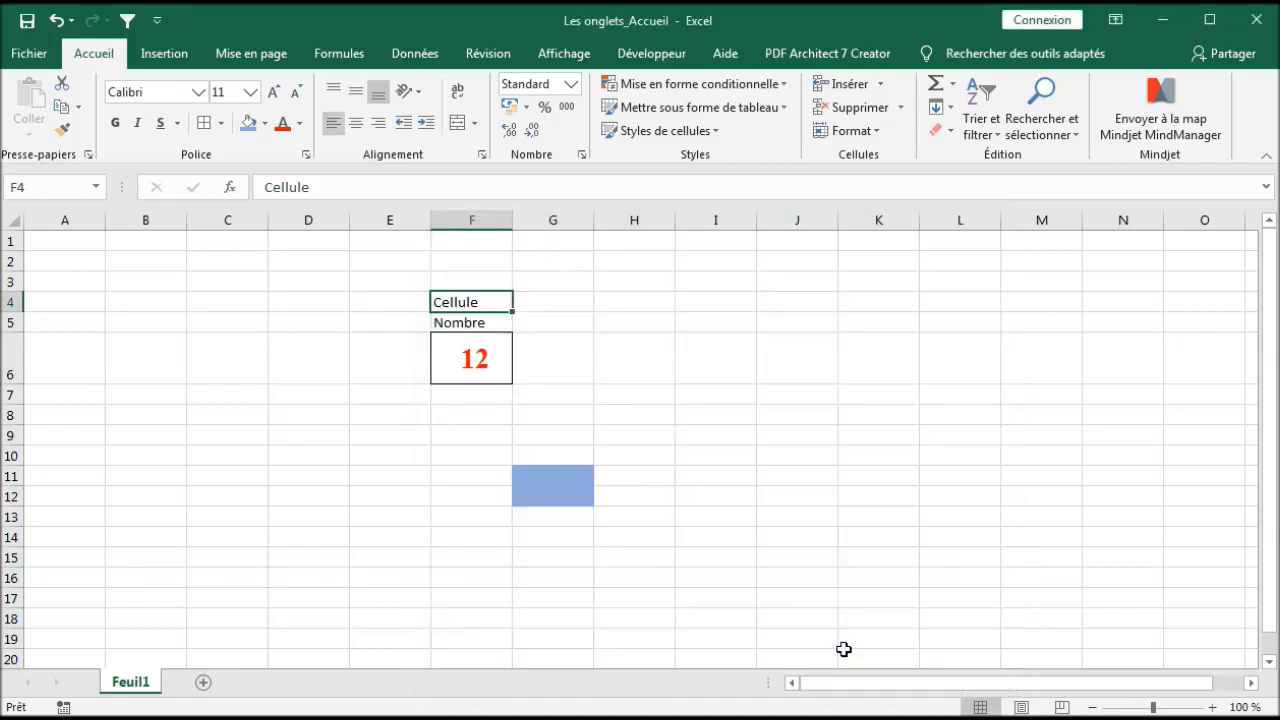
left_click_drag(512, 220, 599, 225)
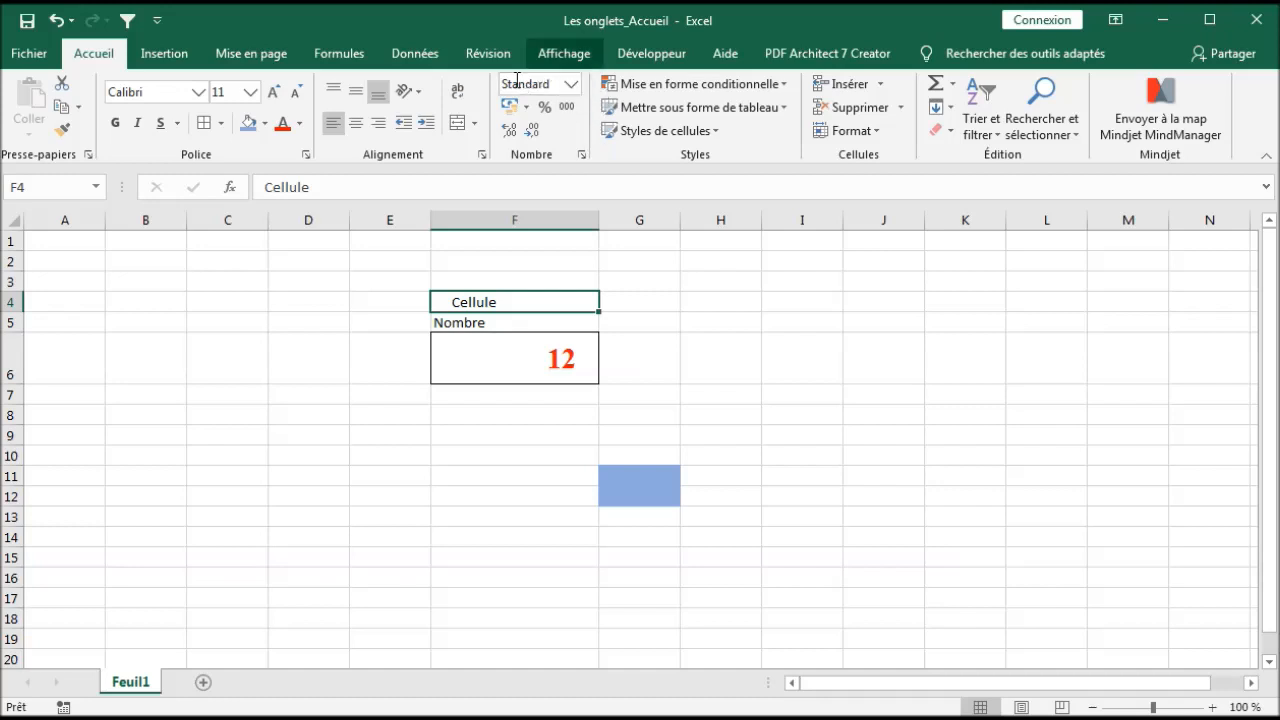
- Apply the Date courte format to cell H4 and enter the date 08/04/2020
left_click(571, 85)
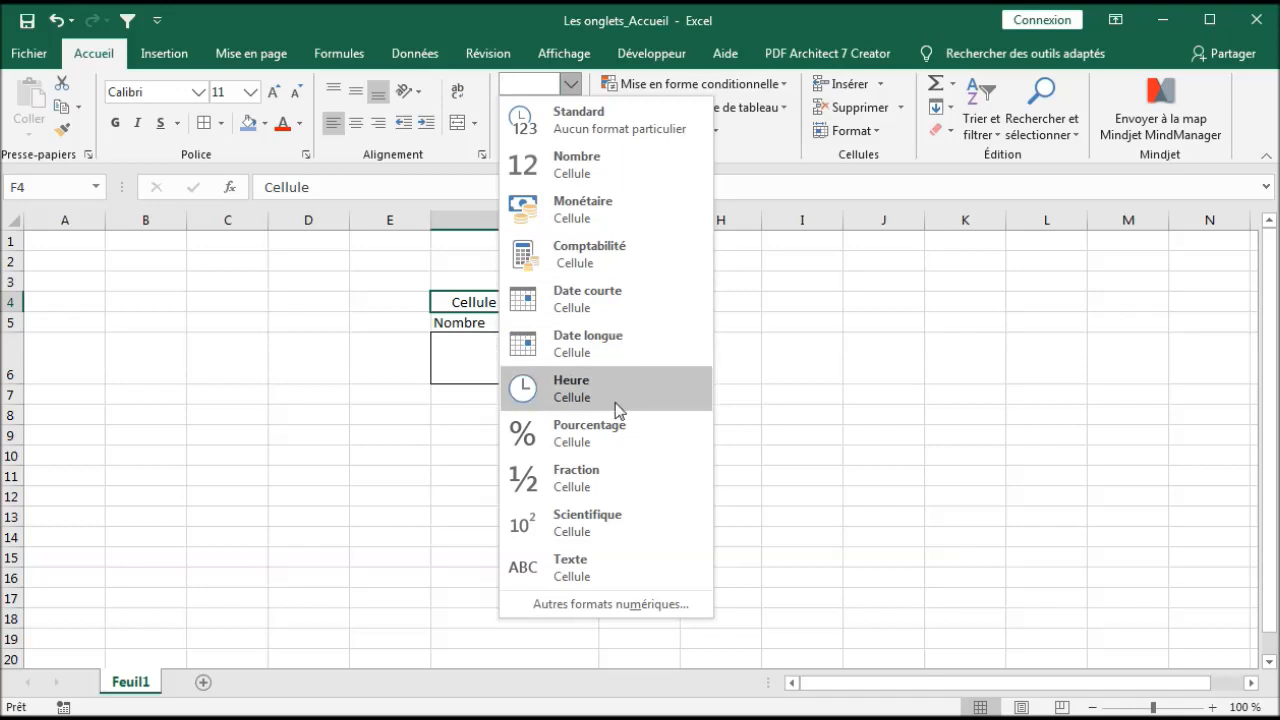
left_click(860, 448)
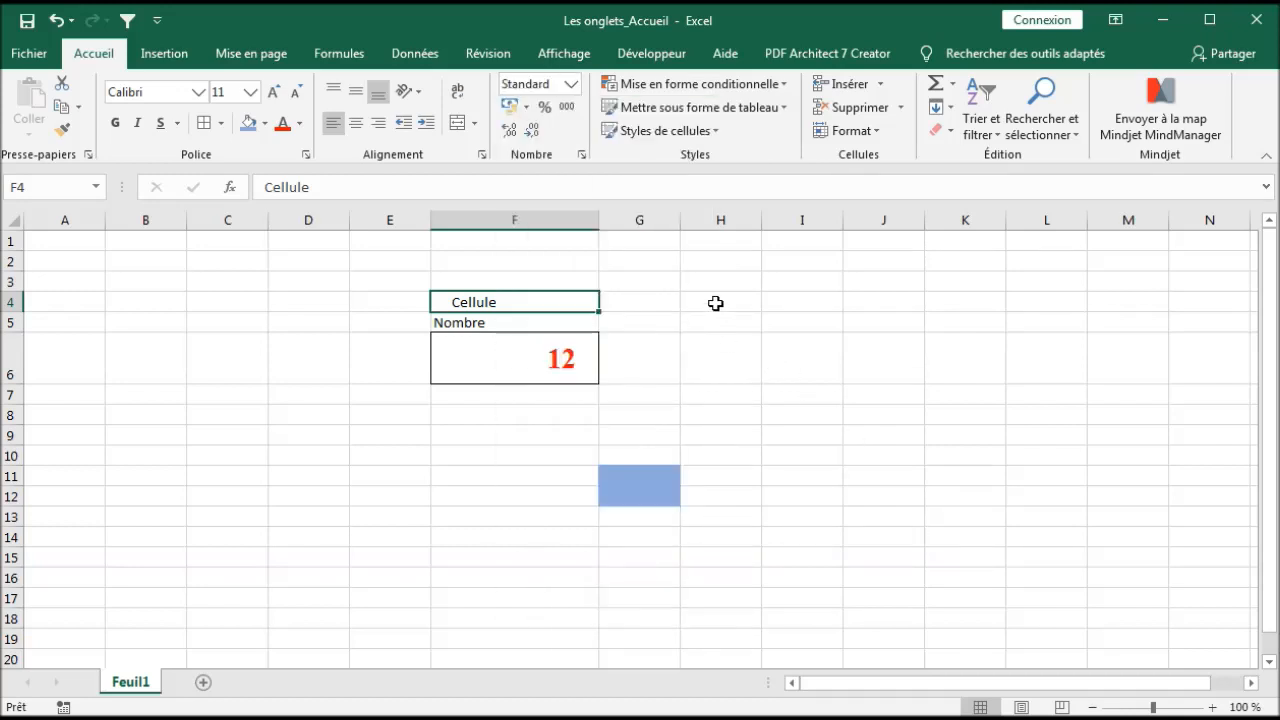
left_click(716, 303)
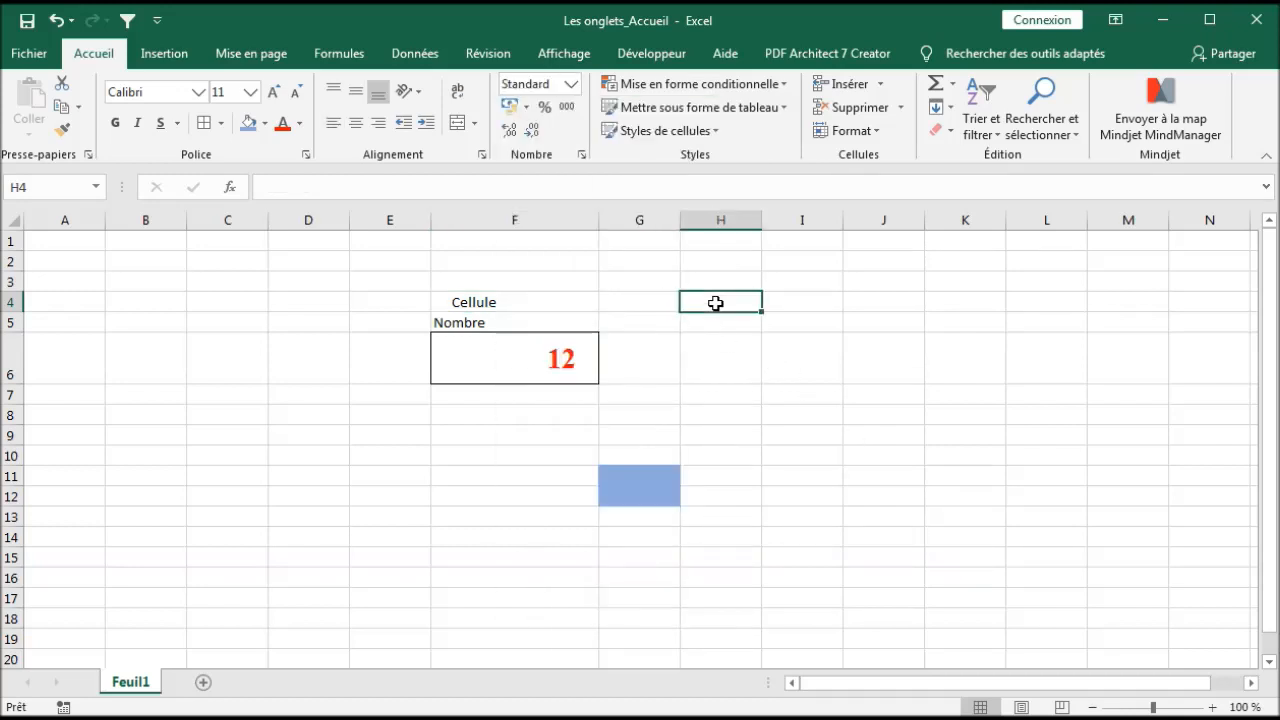
left_click(571, 84)
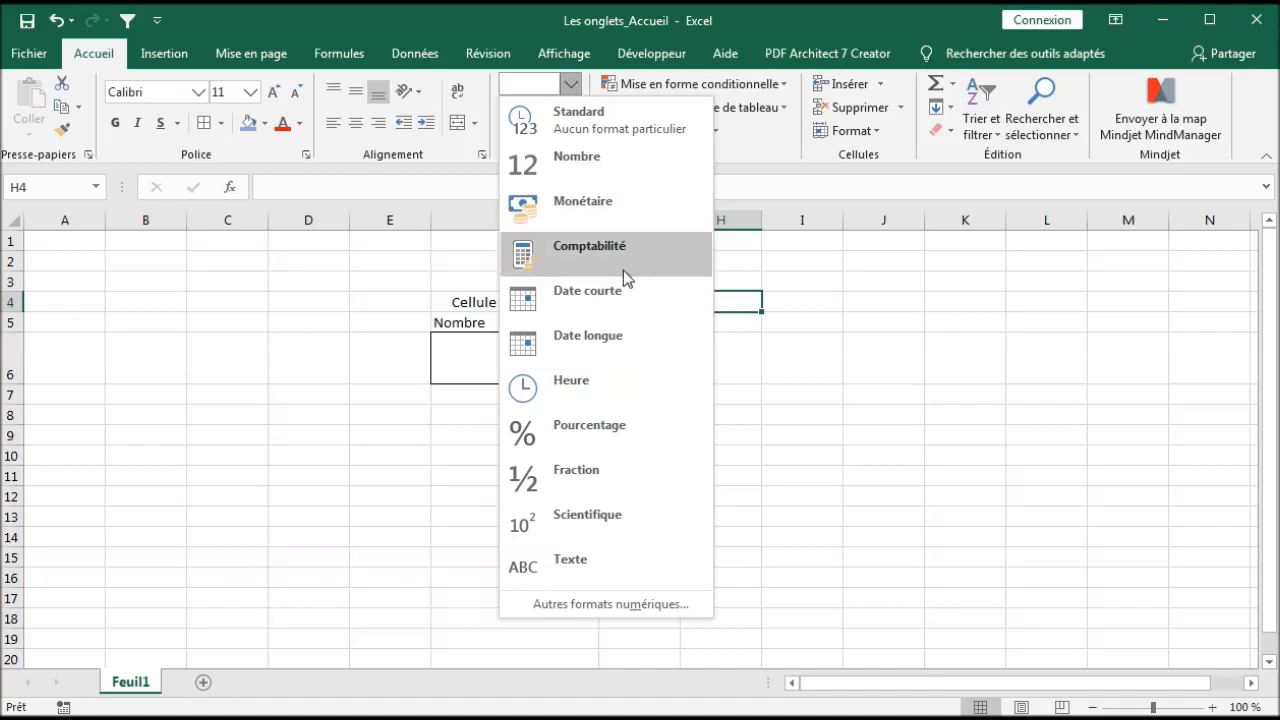
left_click(608, 296)
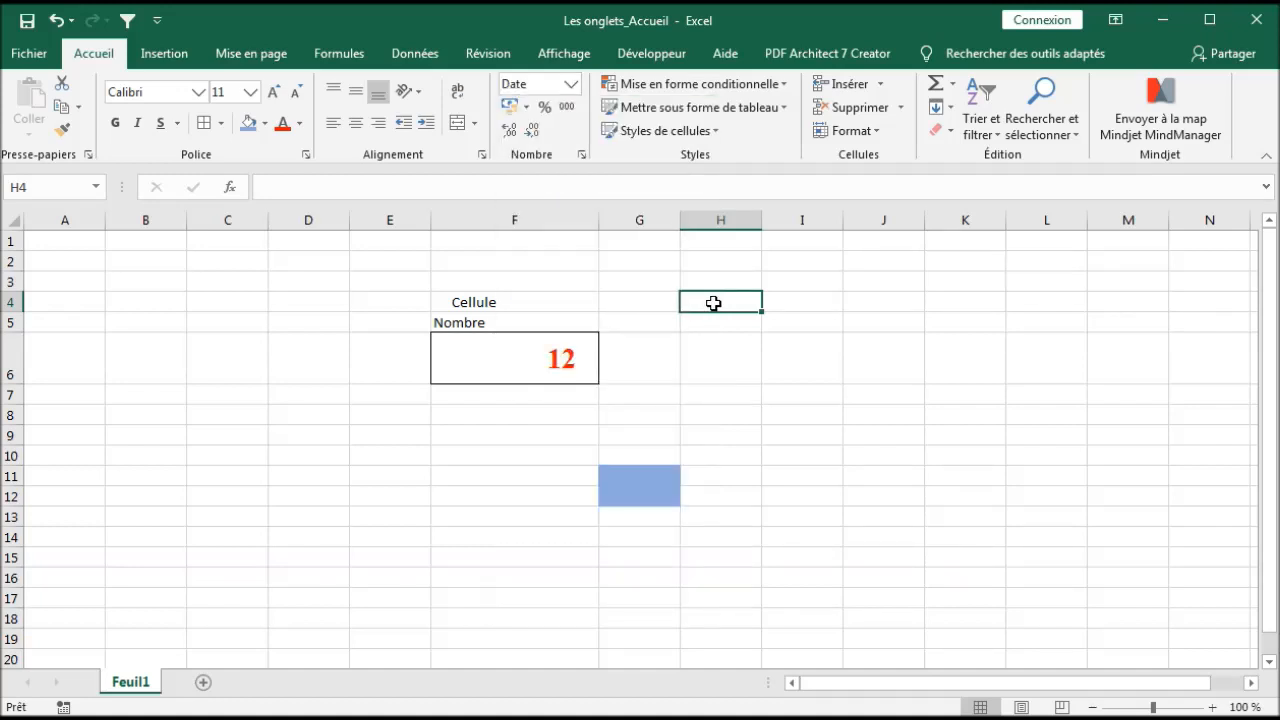
type("08")
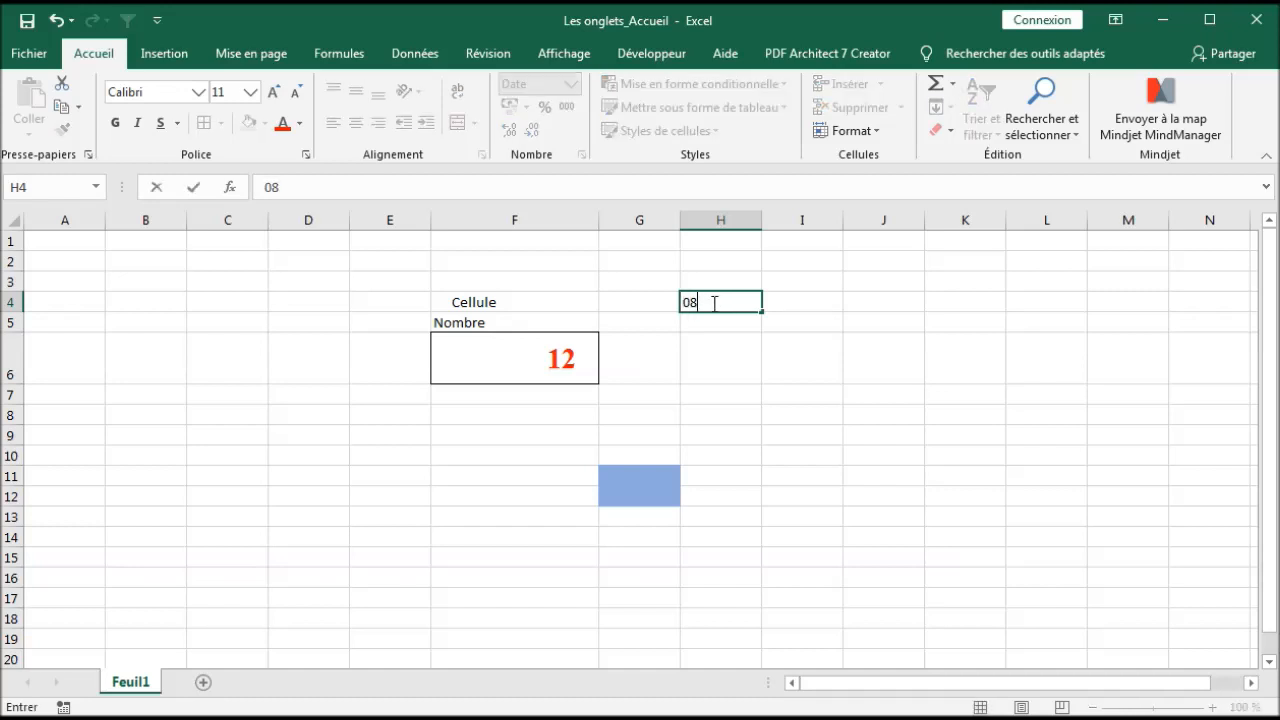
type("/04/2020")
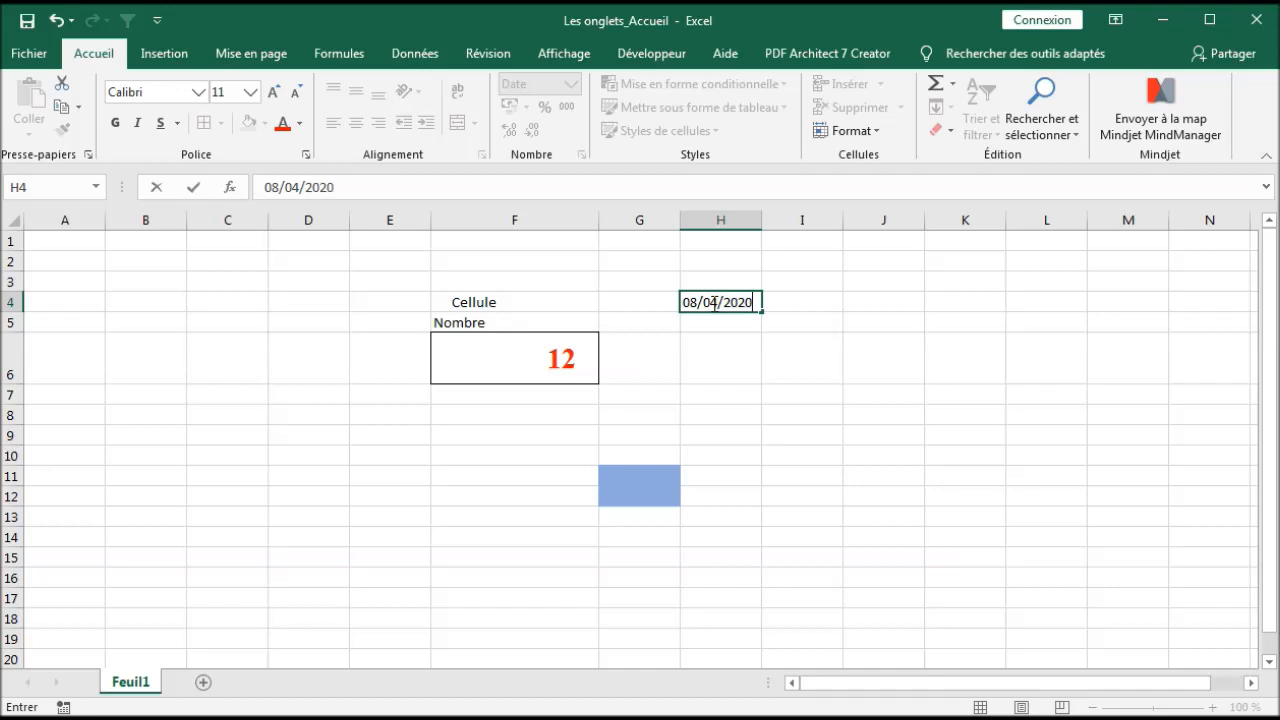
key("Return")
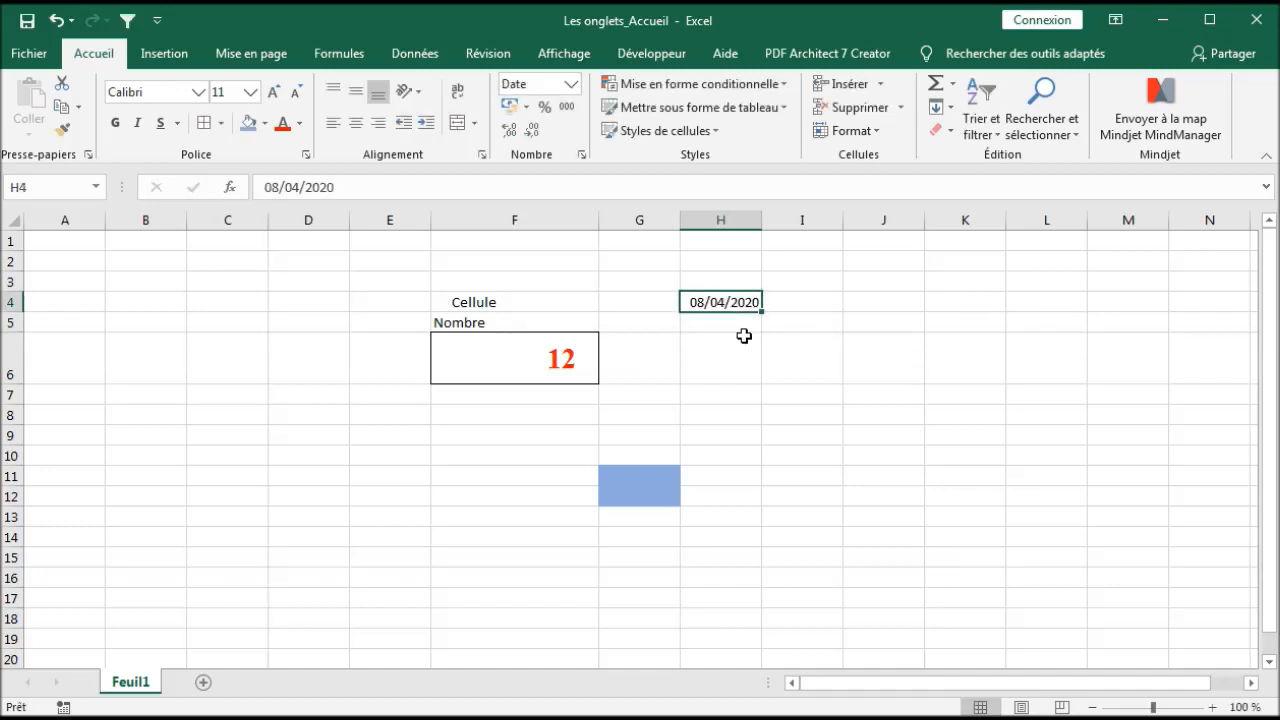
- Apply the Date longue format to the empty cell H5
left_click(739, 328)
left_click(570, 86)
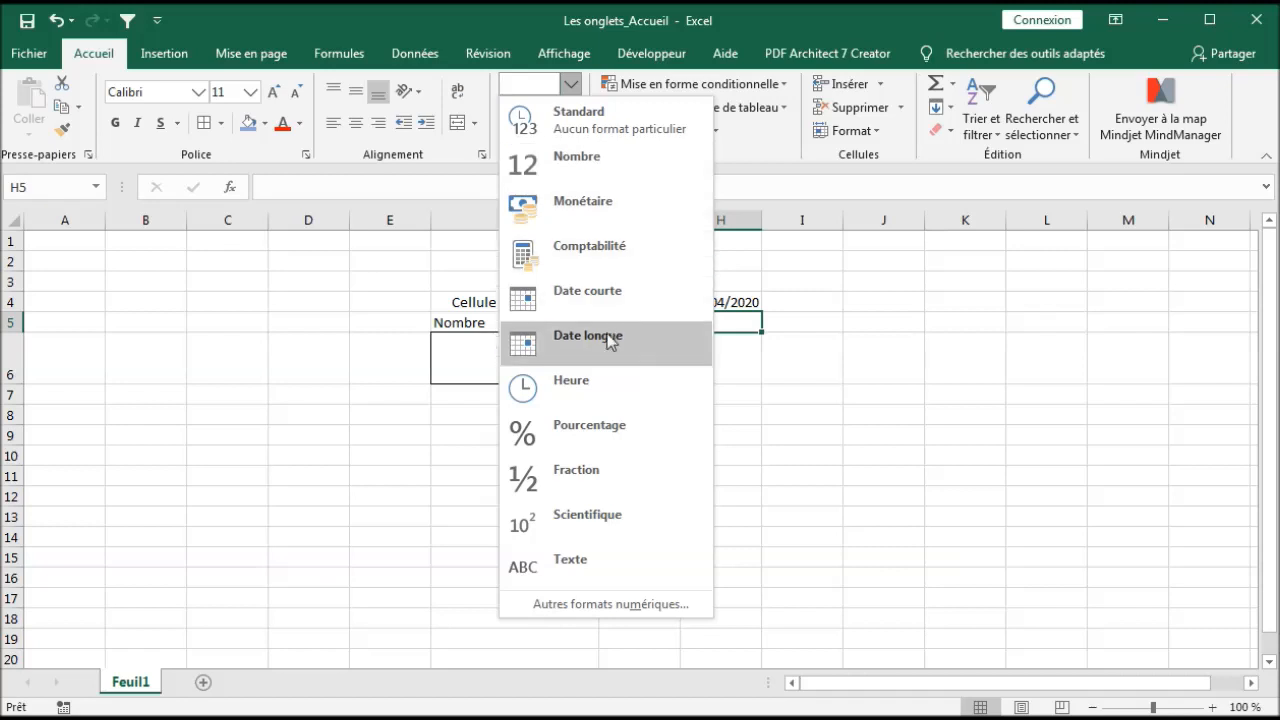
left_click(609, 343)
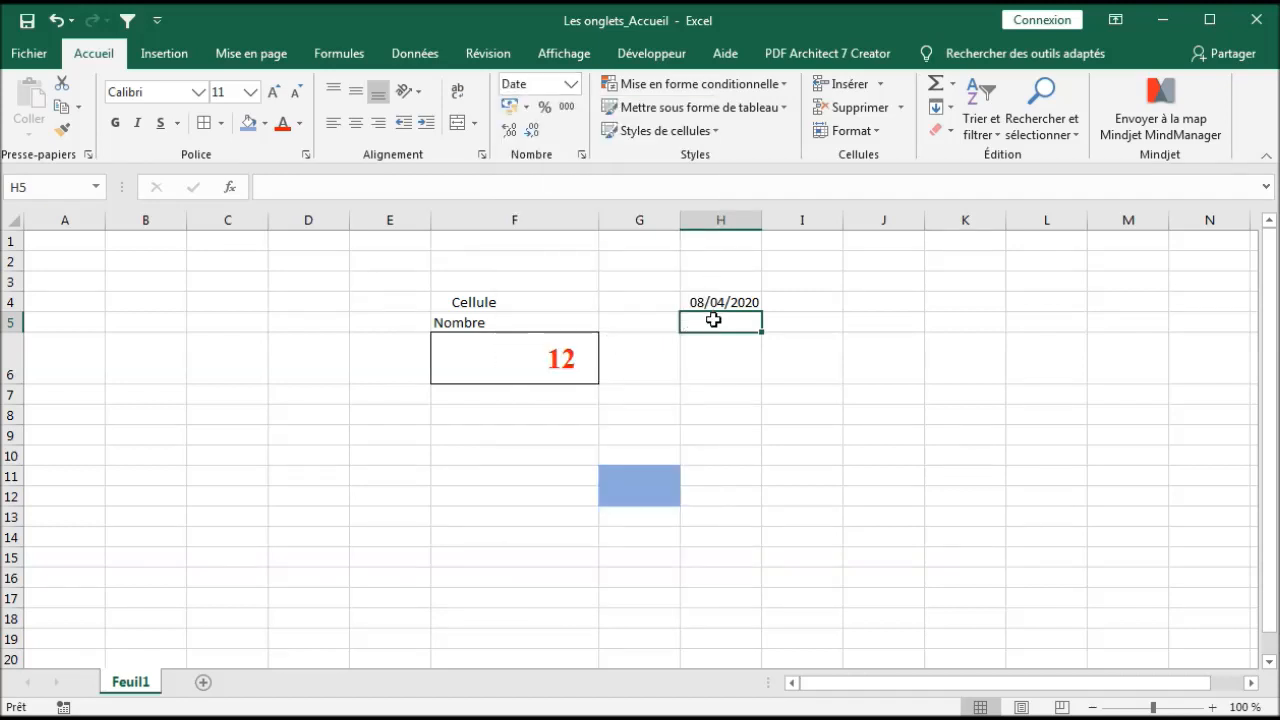
- Copy the date from cell H4 into cell H5 and apply the Date longue format to the copy
left_click(712, 305)
key("ctrl+c")
left_click(712, 320)
key("ctrl+v")
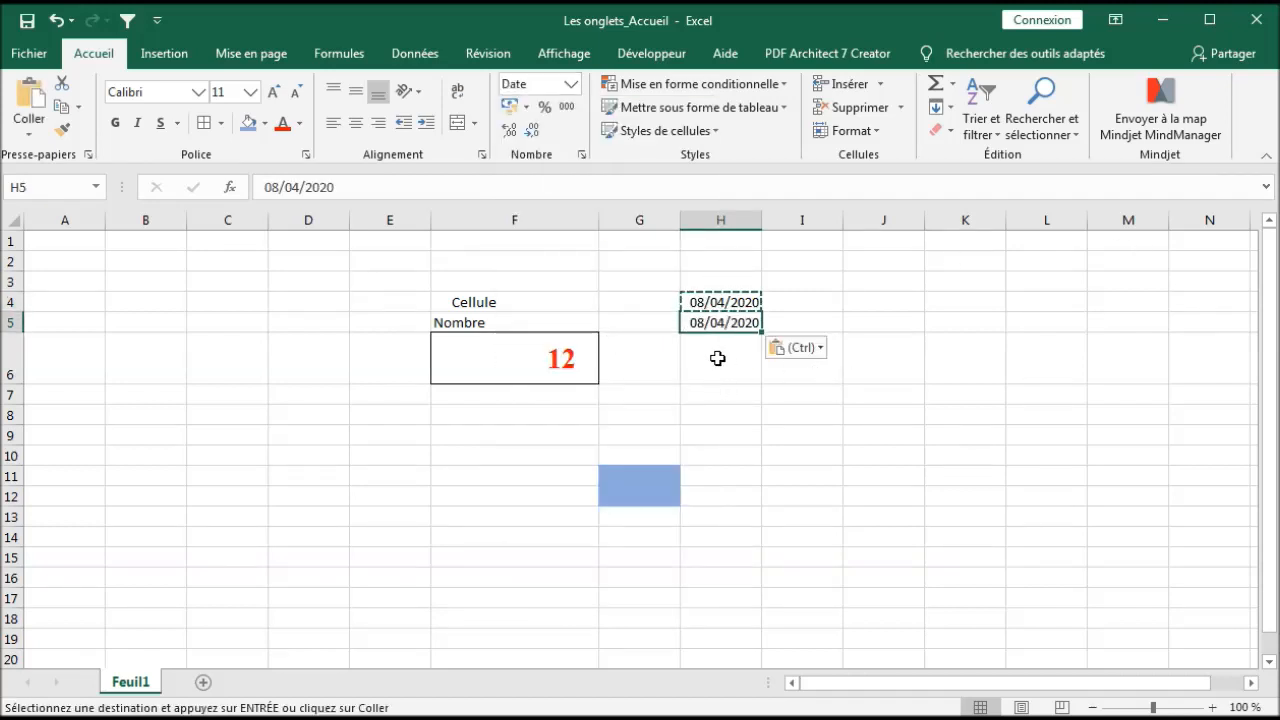
left_click(570, 86)
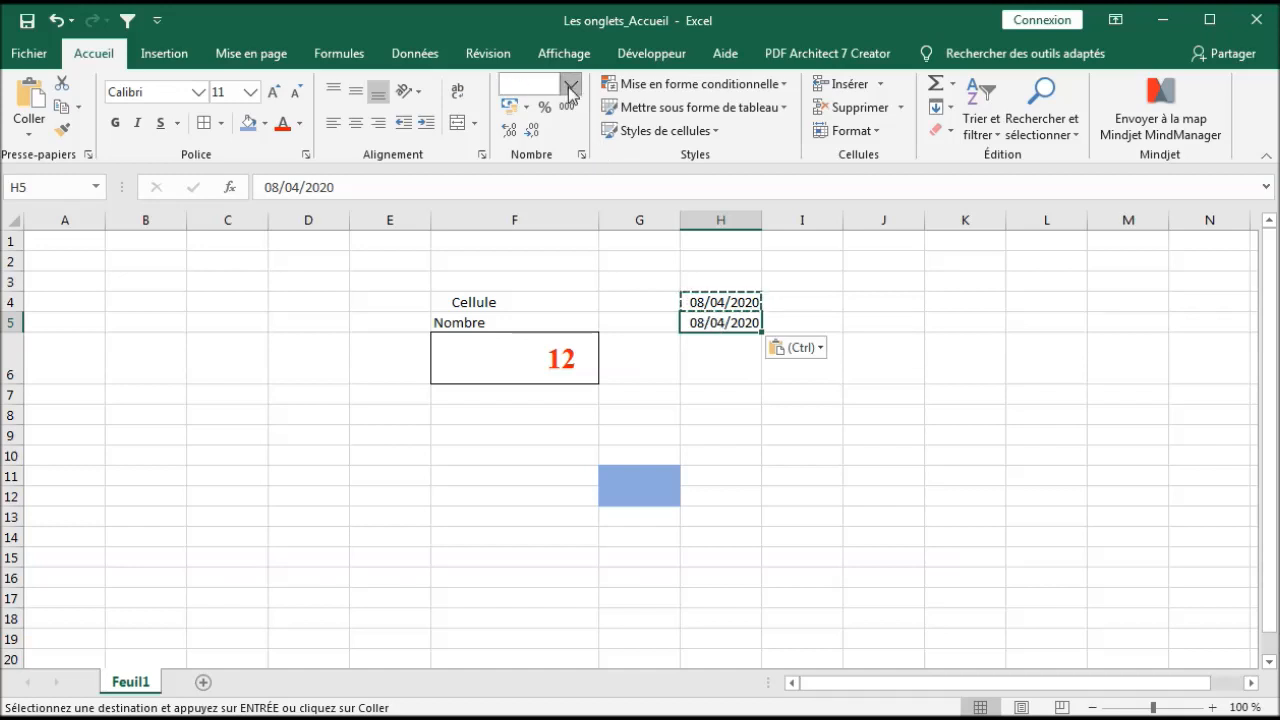
left_click(610, 345)
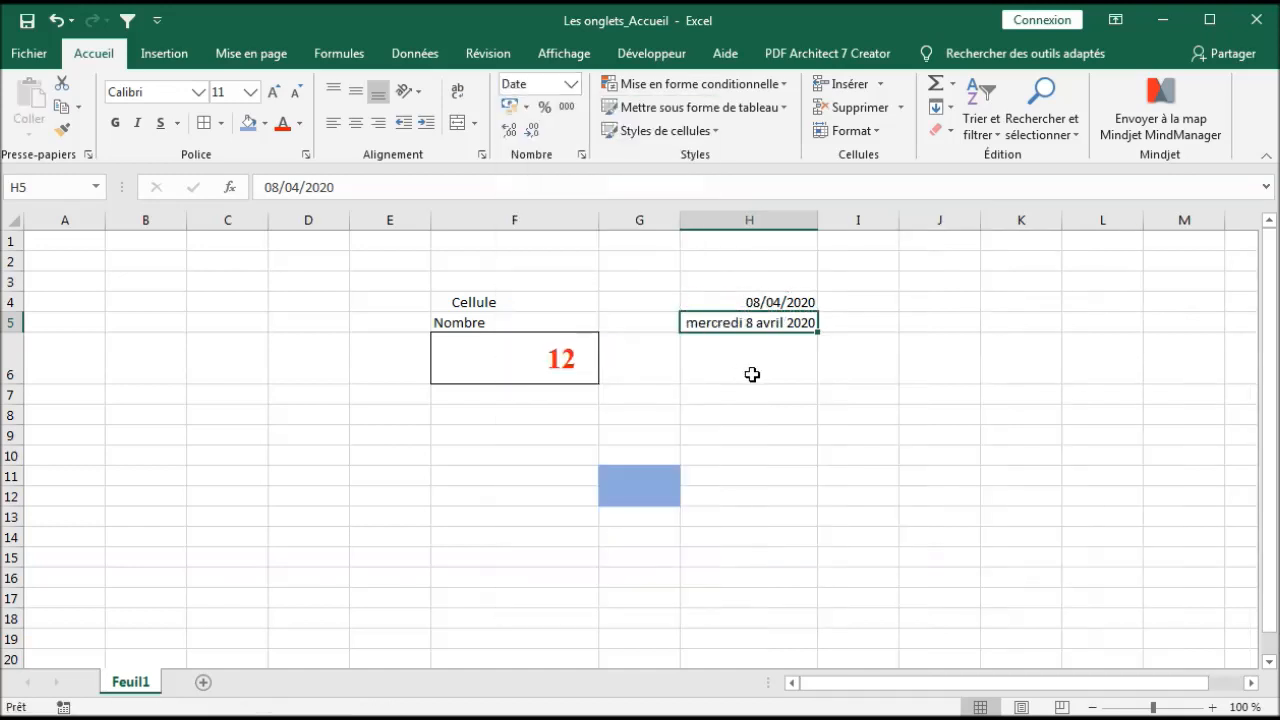
left_click(834, 399)
left_click(758, 324)
left_click(570, 84)
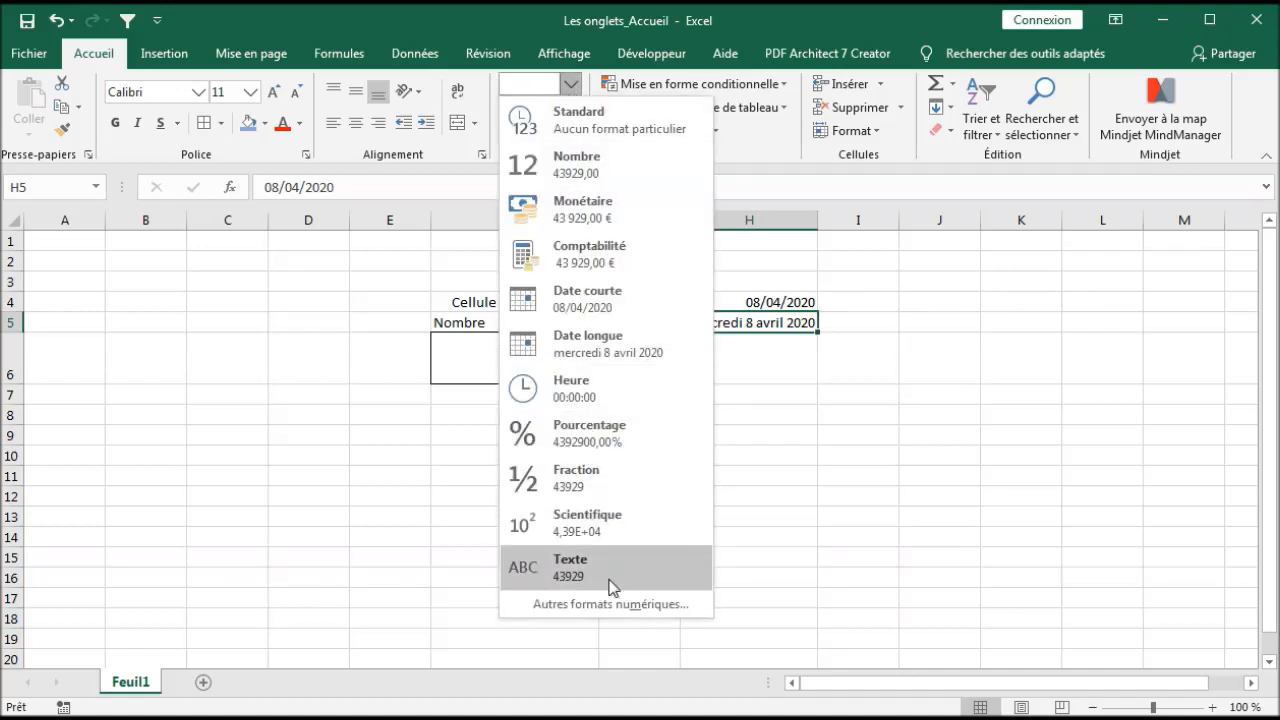
left_click(786, 480)
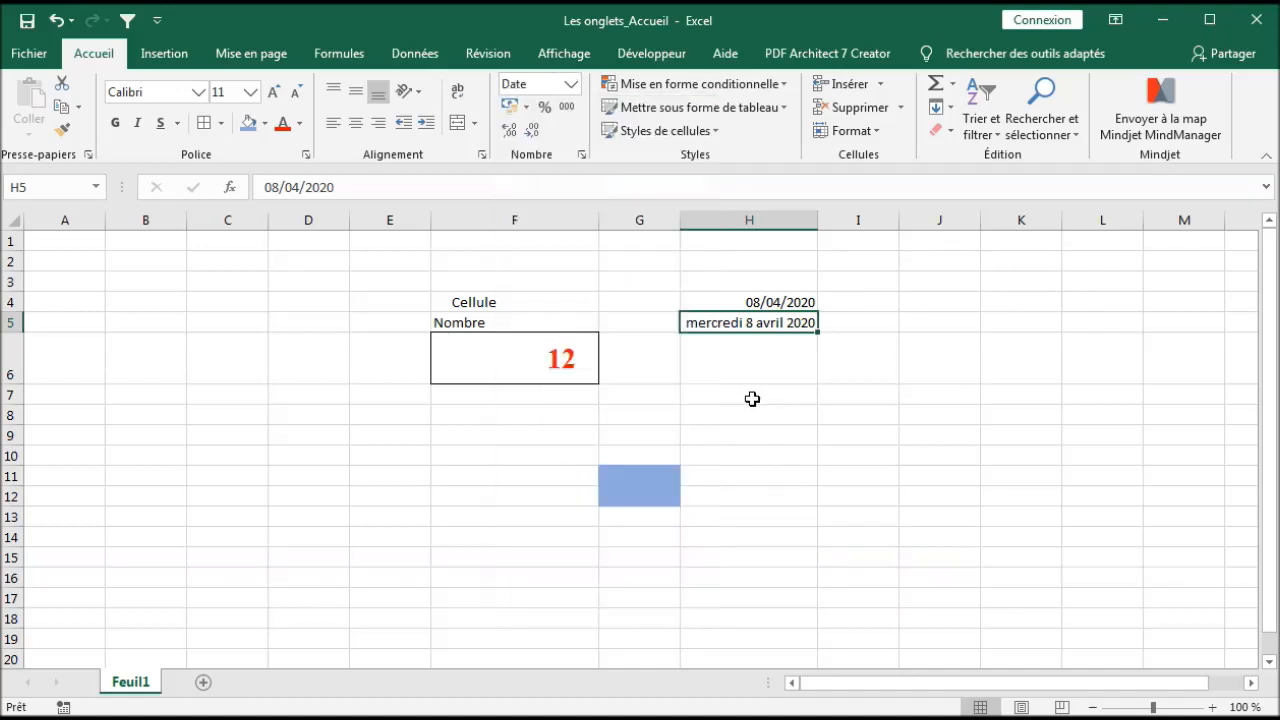
- Enter 23 in cell H7 and format it as € Français (France) accounting with three decimals
left_click(752, 396)
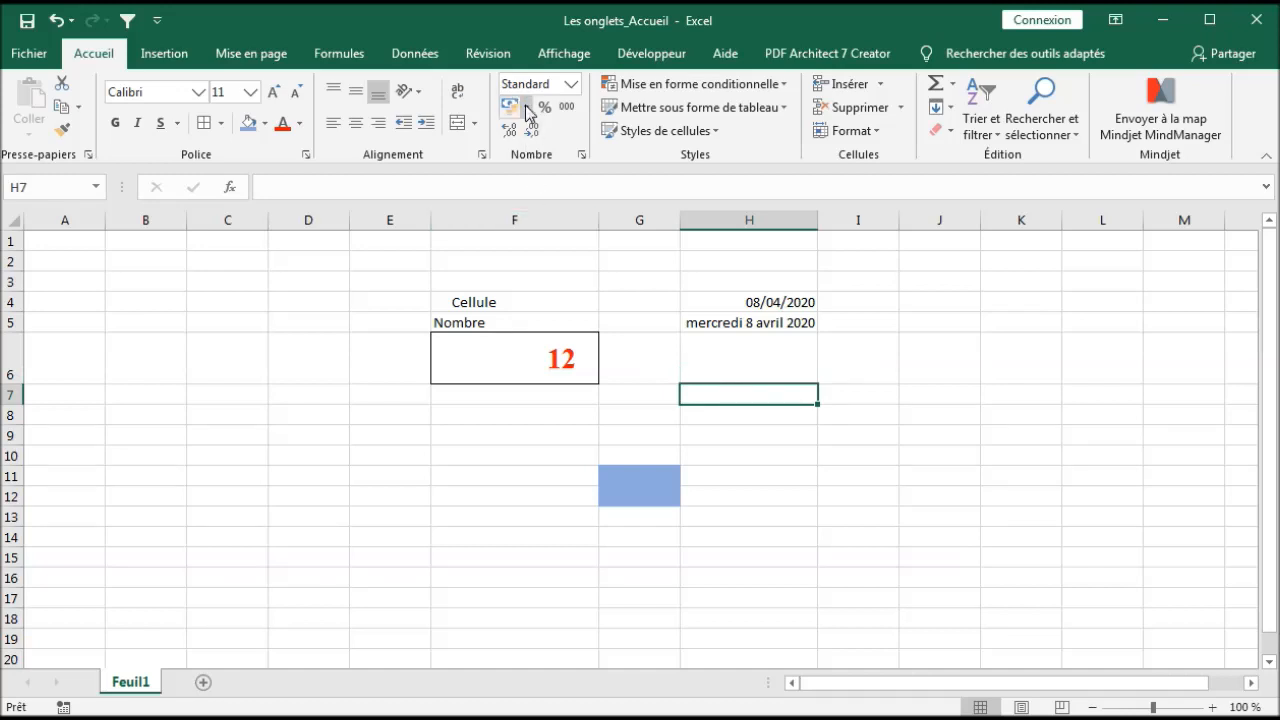
type("23")
key("Left")
left_click(736, 390)
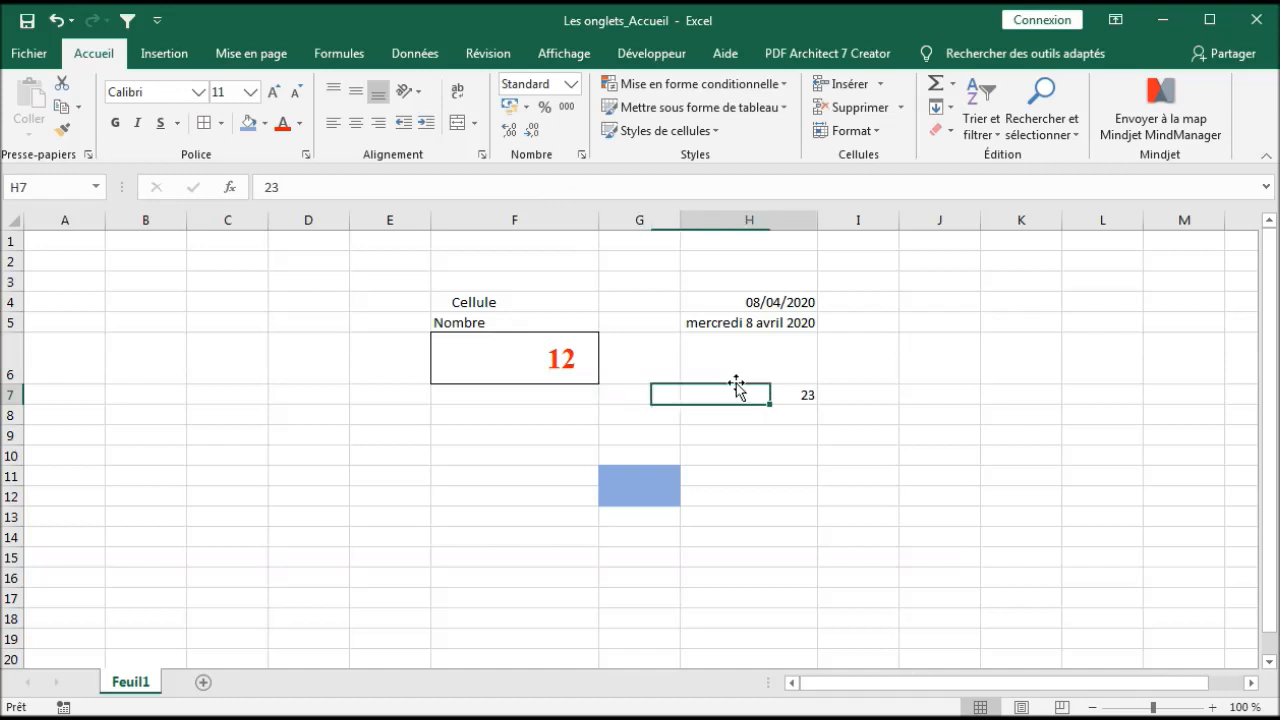
left_click(526, 106)
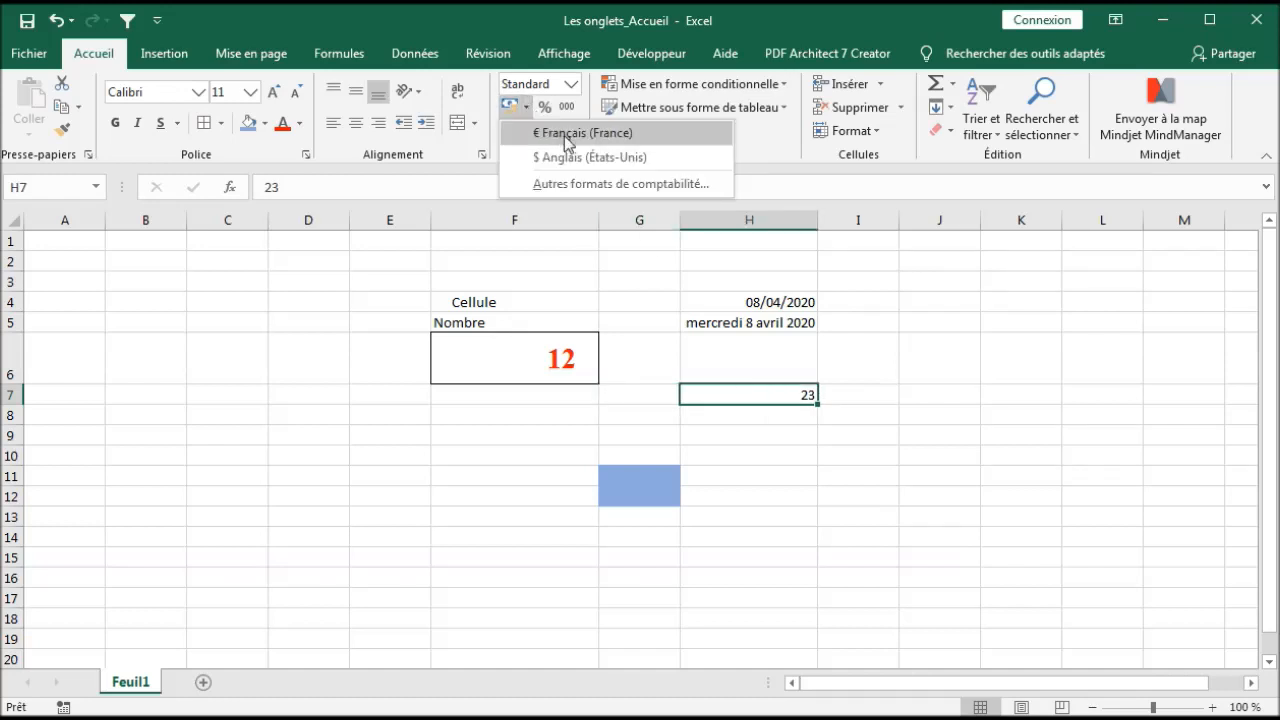
left_click(567, 133)
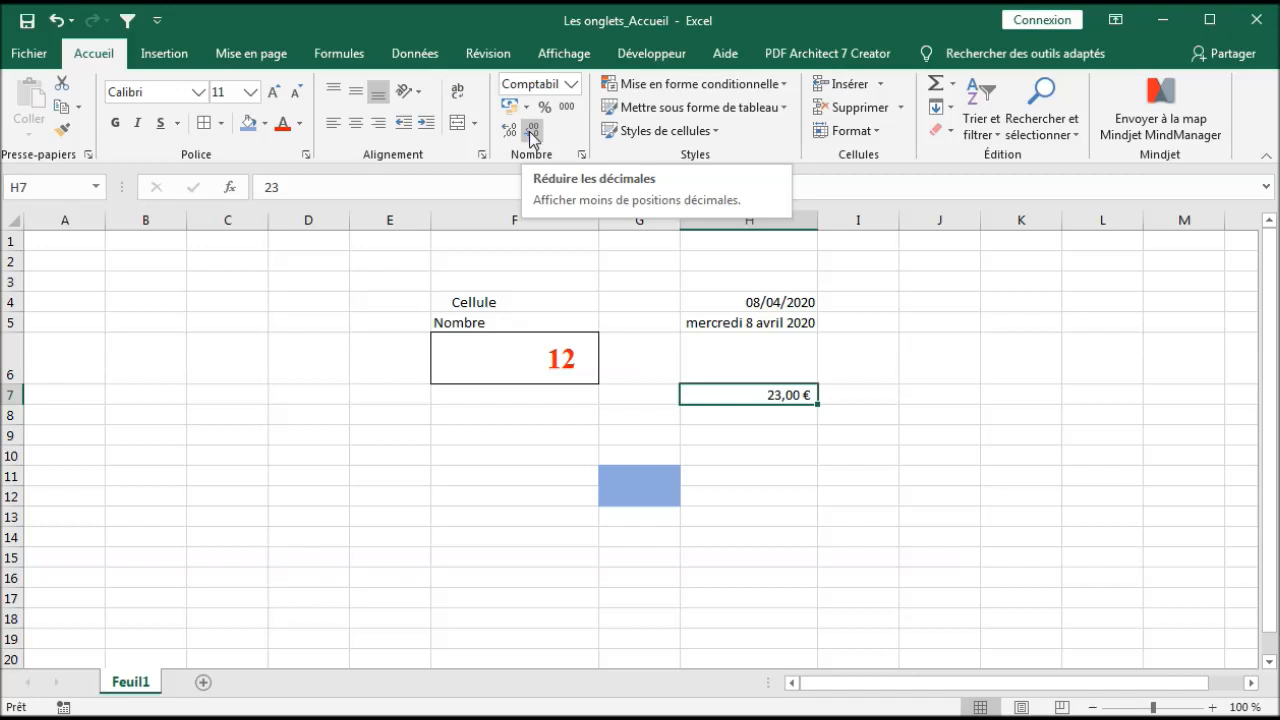
left_click(531, 133)
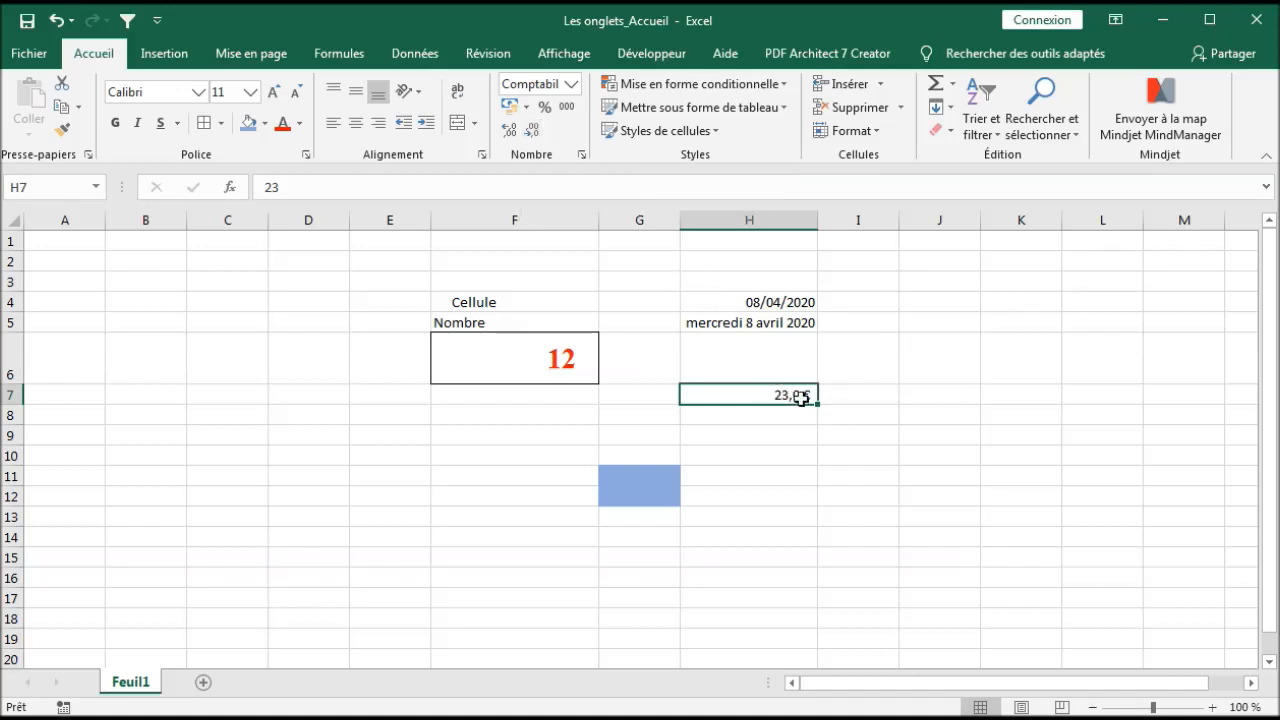
left_click(511, 134)
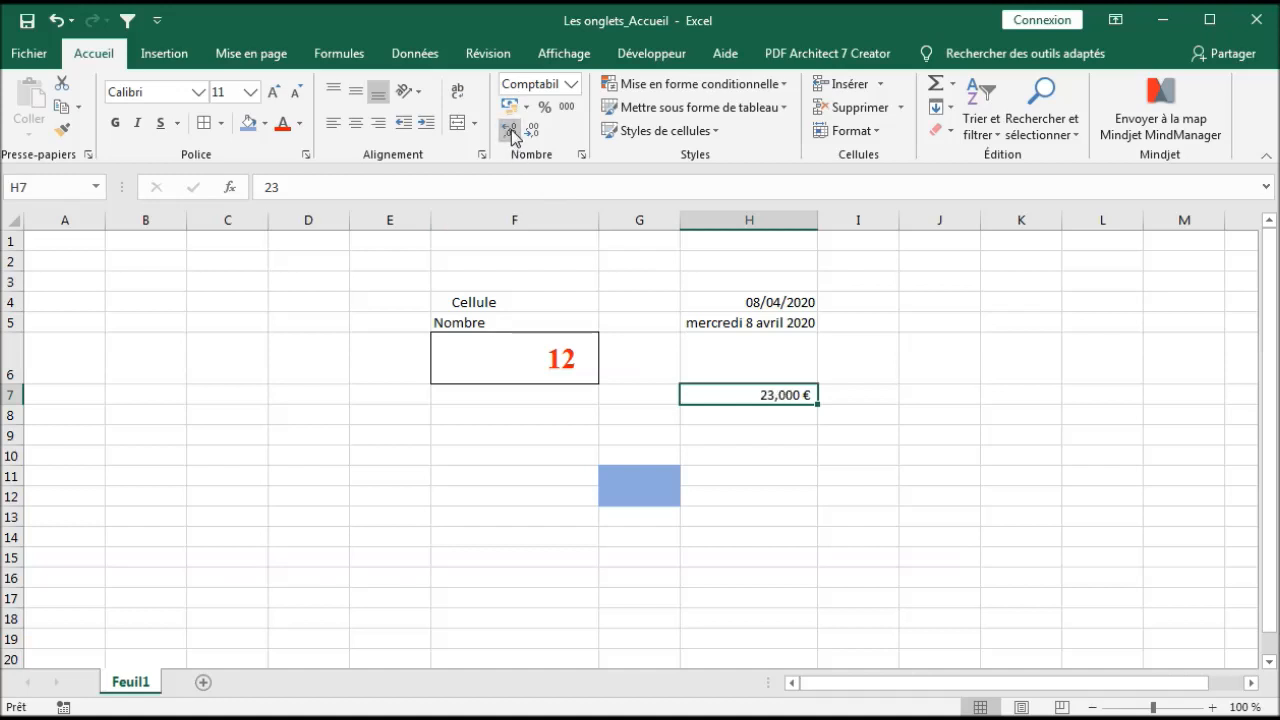
- Format cell H8 as a percentage and enter 26%
left_click(766, 411)
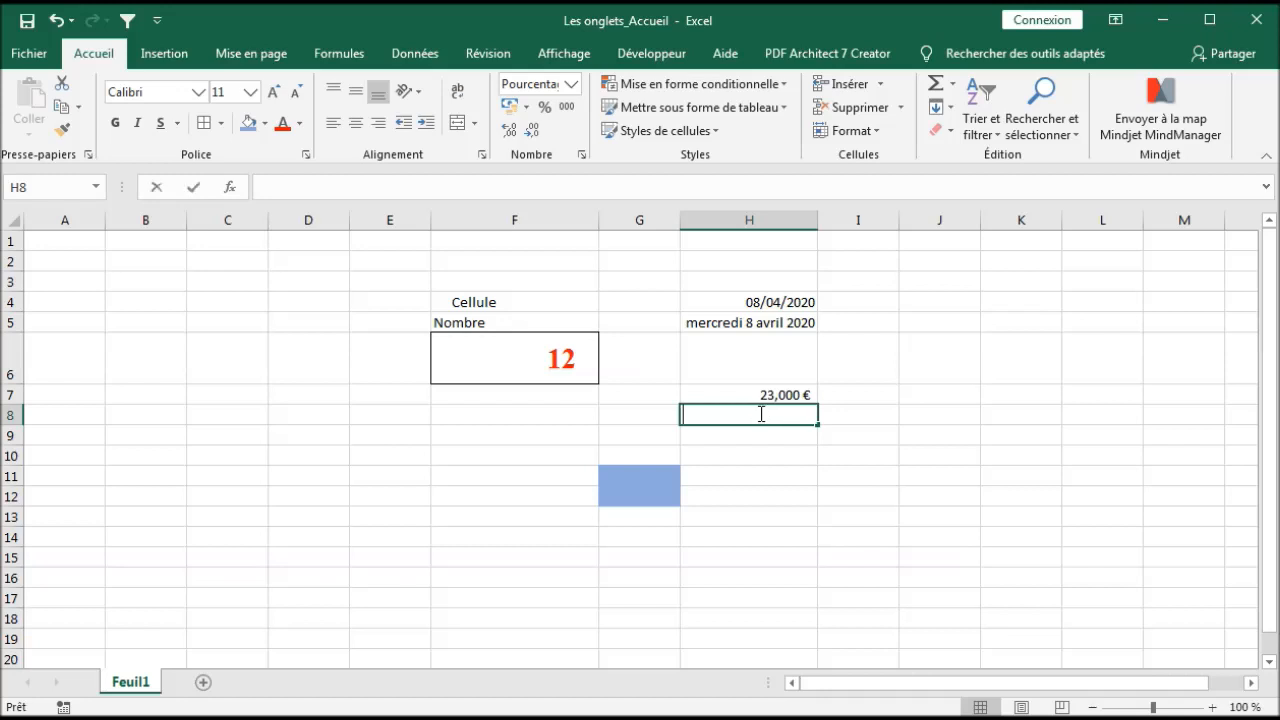
type("26")
key("Return")
left_click(745, 408)
left_click(785, 86)
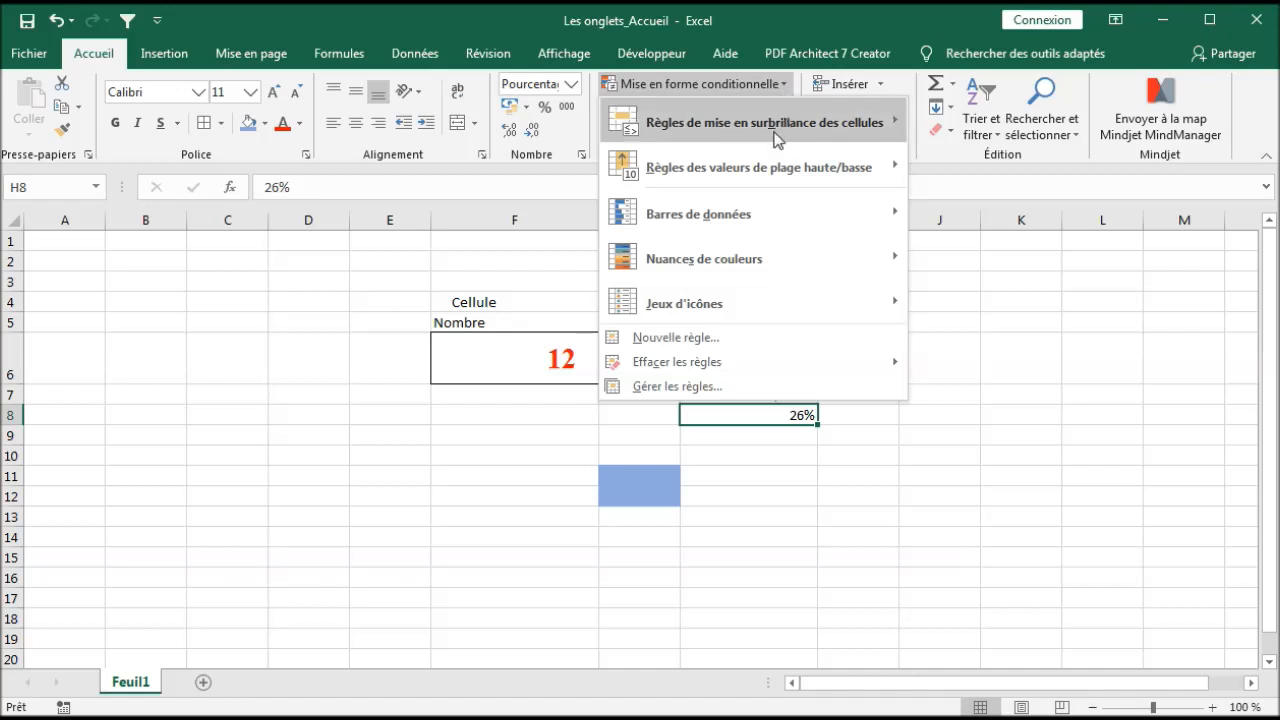
mouse_move(778, 139)
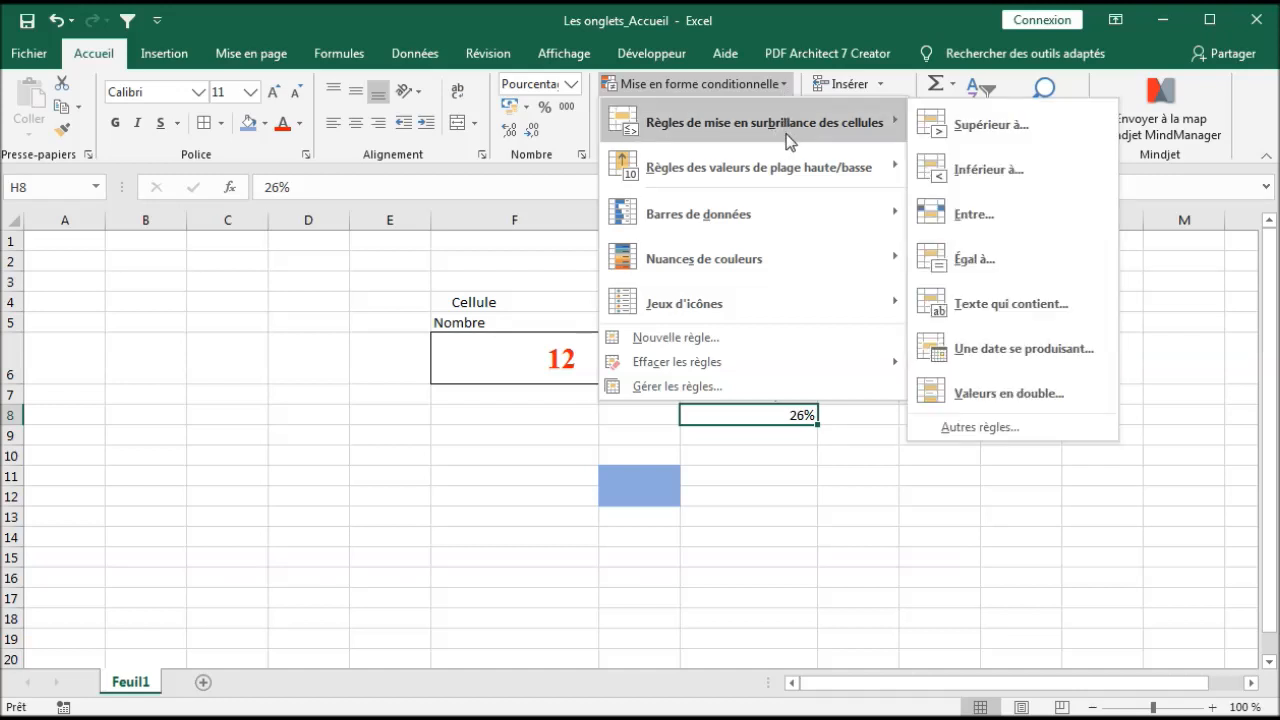
left_click(840, 495)
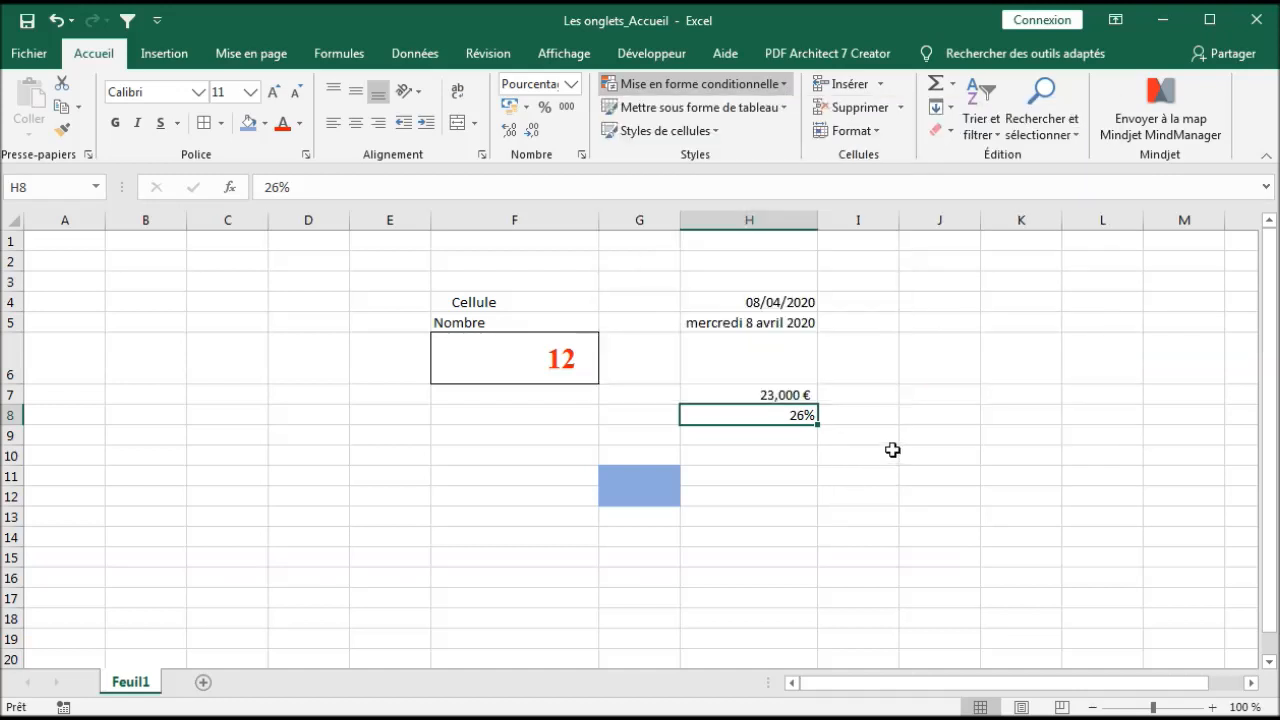
- Add a Supérieur à 30 conditional formatting rule to cell J7 with Remplissage rouge clair avec texte rouge foncé
left_click(933, 397)
left_click(750, 84)
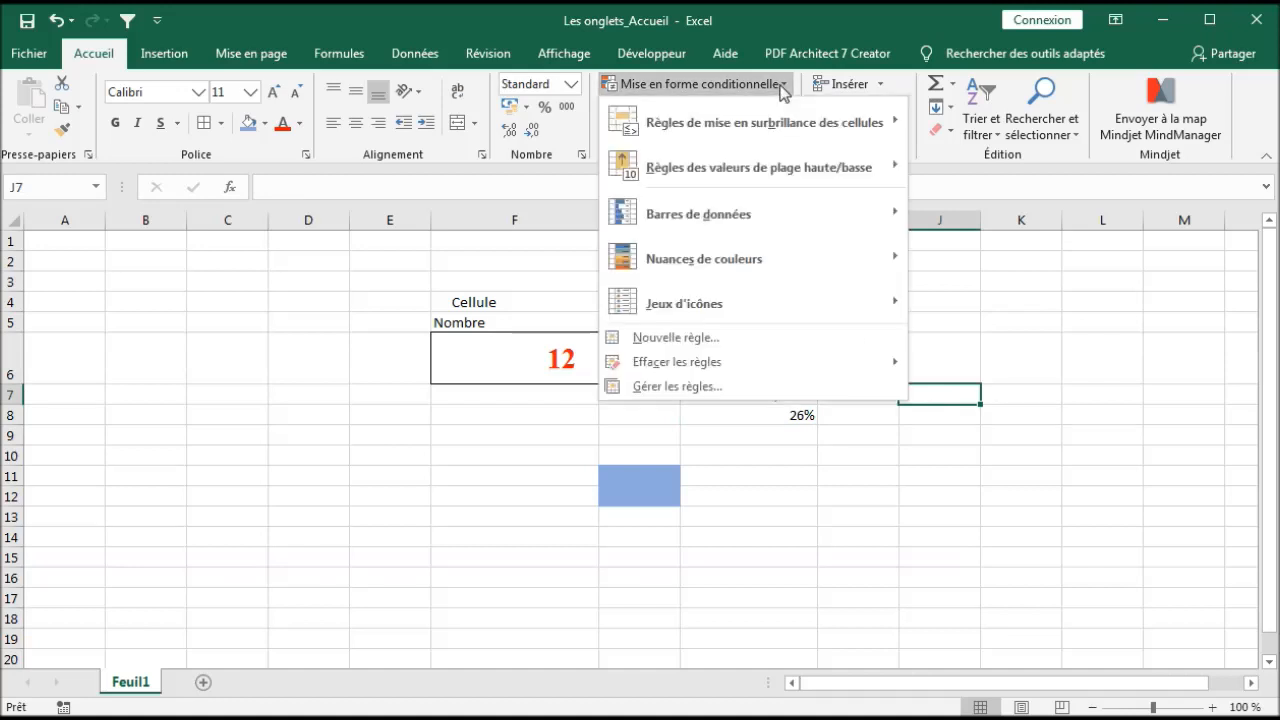
mouse_move(846, 132)
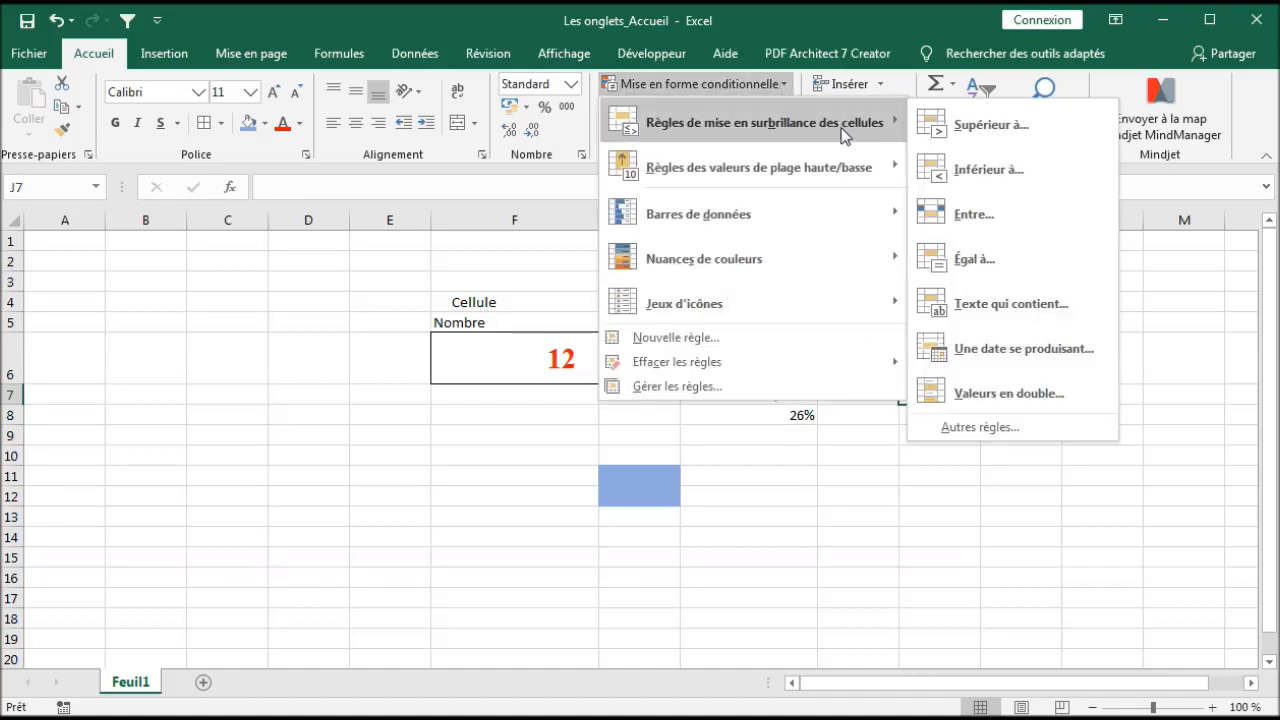
left_click(1000, 126)
left_click_drag(734, 401, 350, 359)
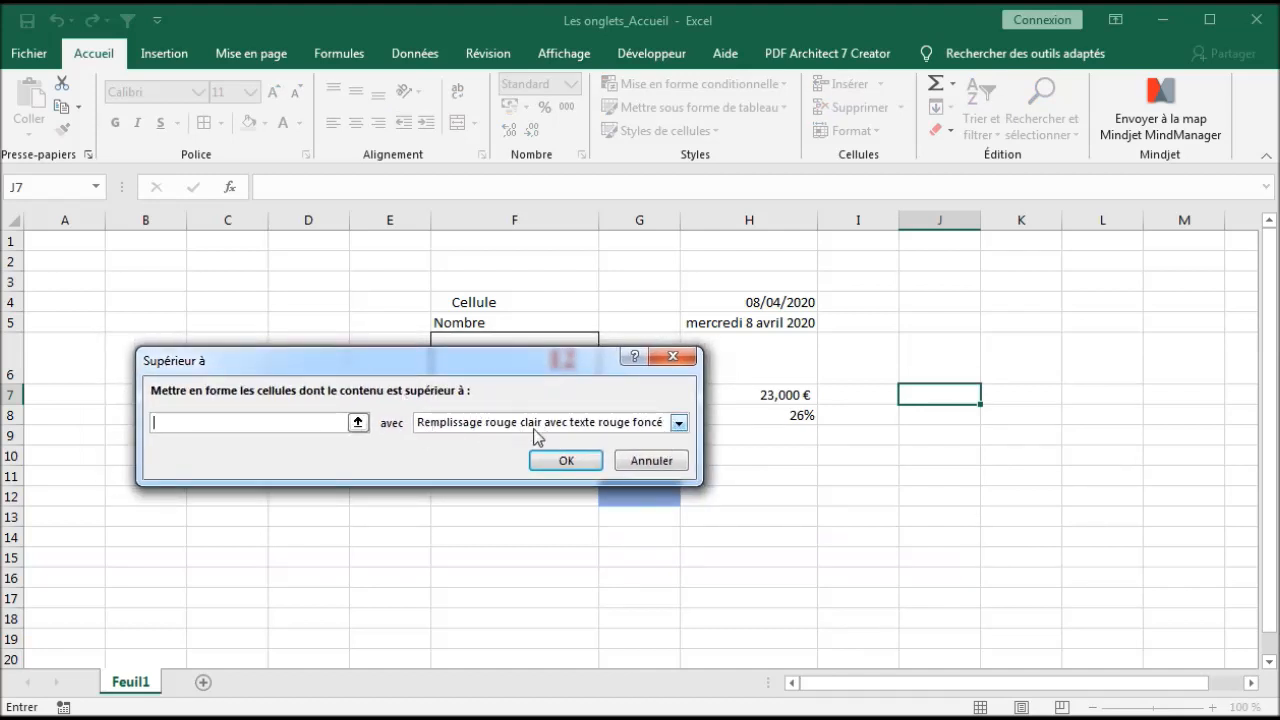
left_click(679, 424)
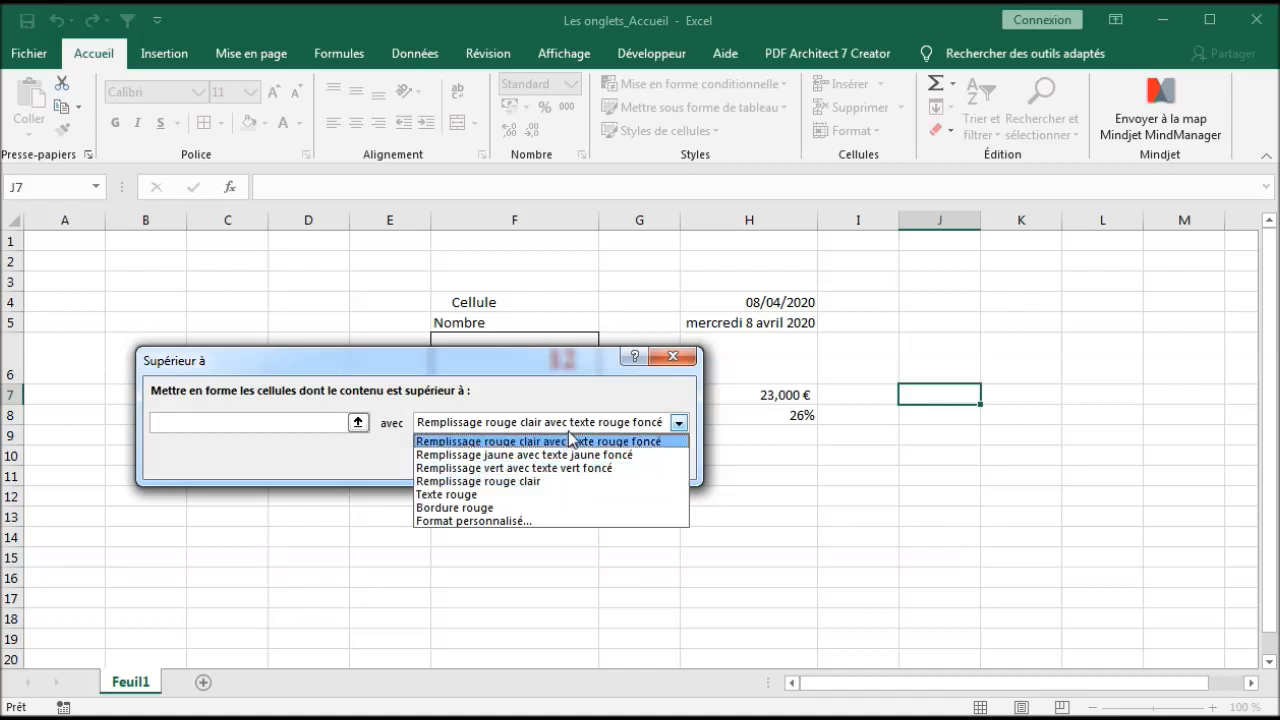
left_click(349, 459)
left_click(277, 423)
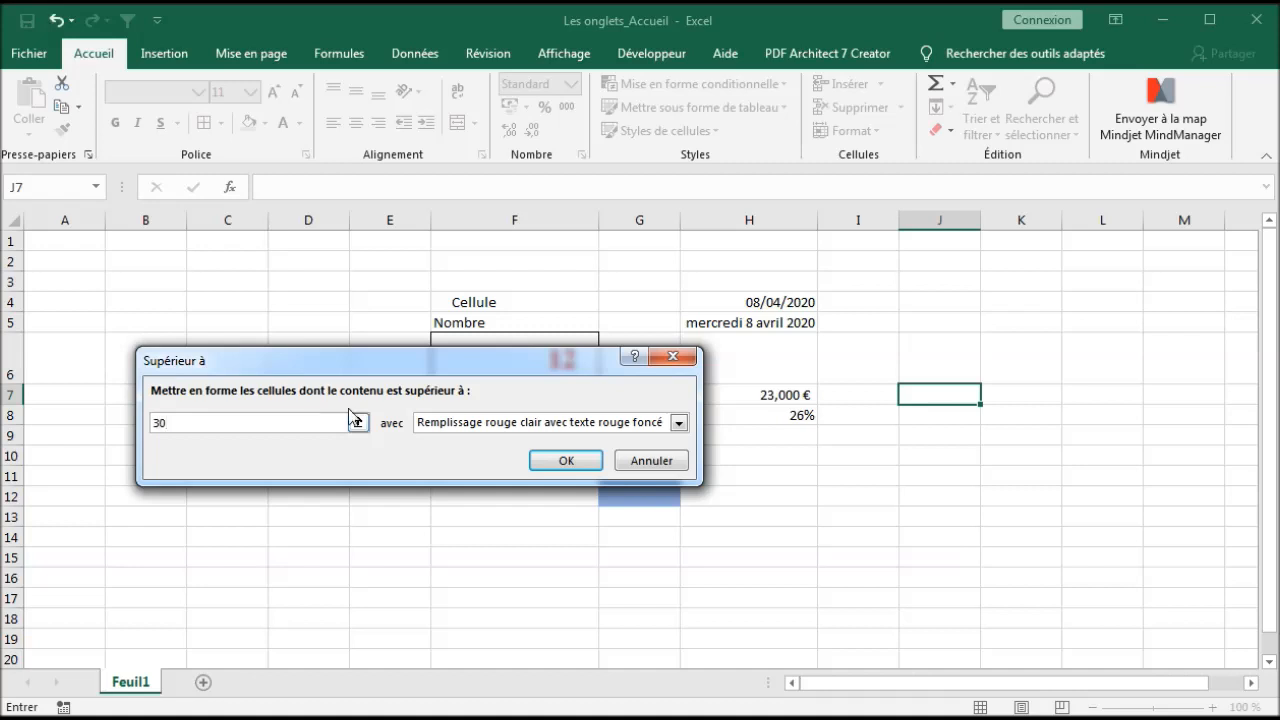
left_click(560, 460)
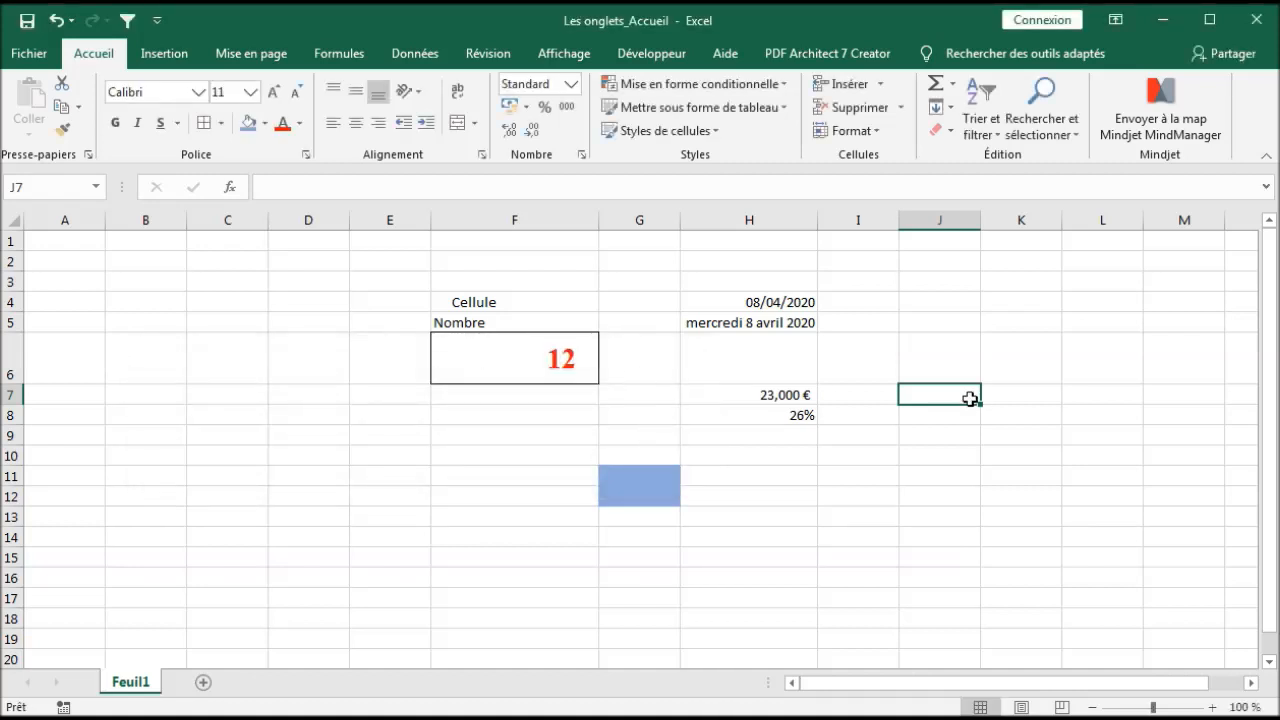
- Test the Supérieur à rule by entering 63 in cell J7, then replacing it with 26
type("63")
key("Return")
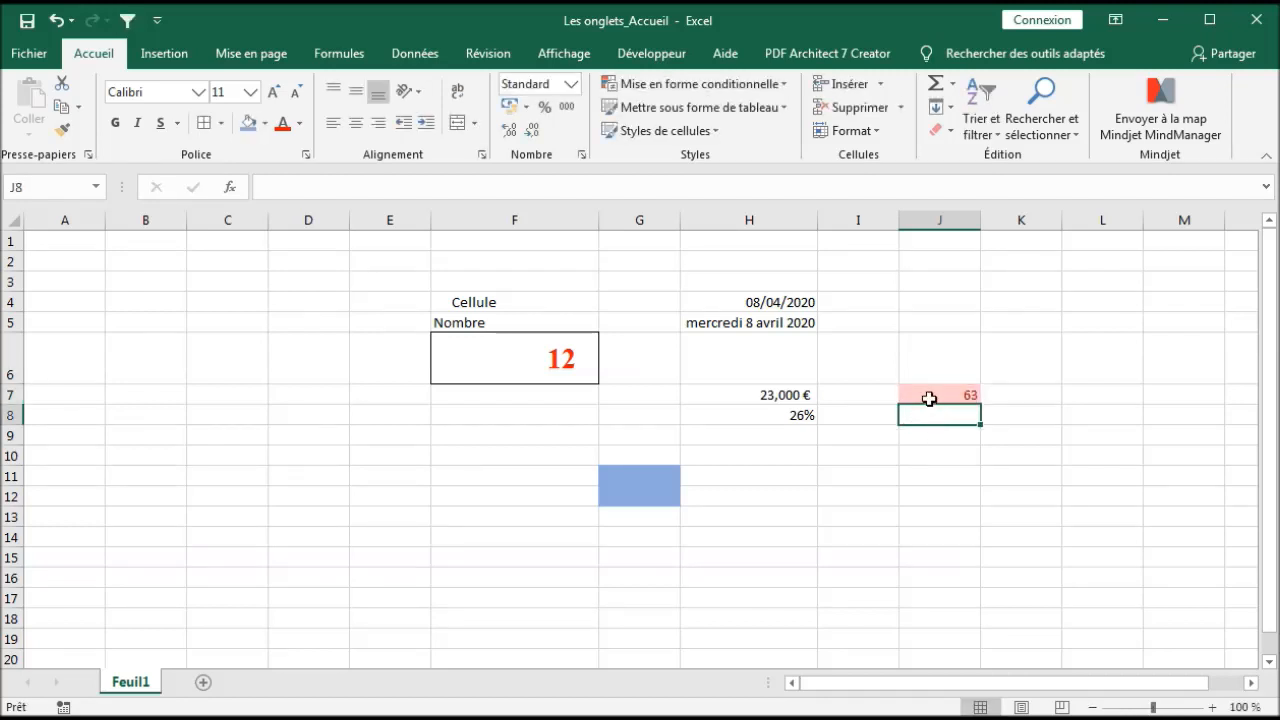
left_click(929, 399)
type("26")
key("Return")
- Add an Inférieur à 26 conditional formatting rule to cell J7 with Remplissage vert avec texte vert foncé
left_click(931, 394)
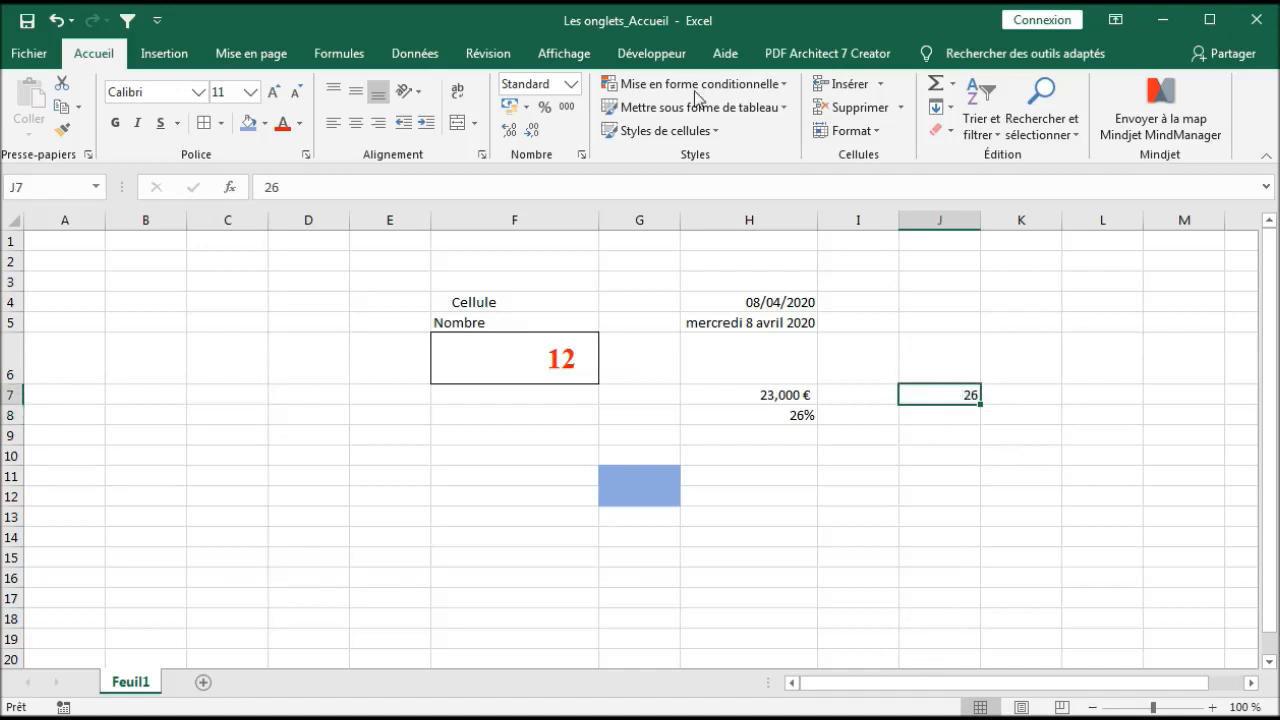
left_click(782, 85)
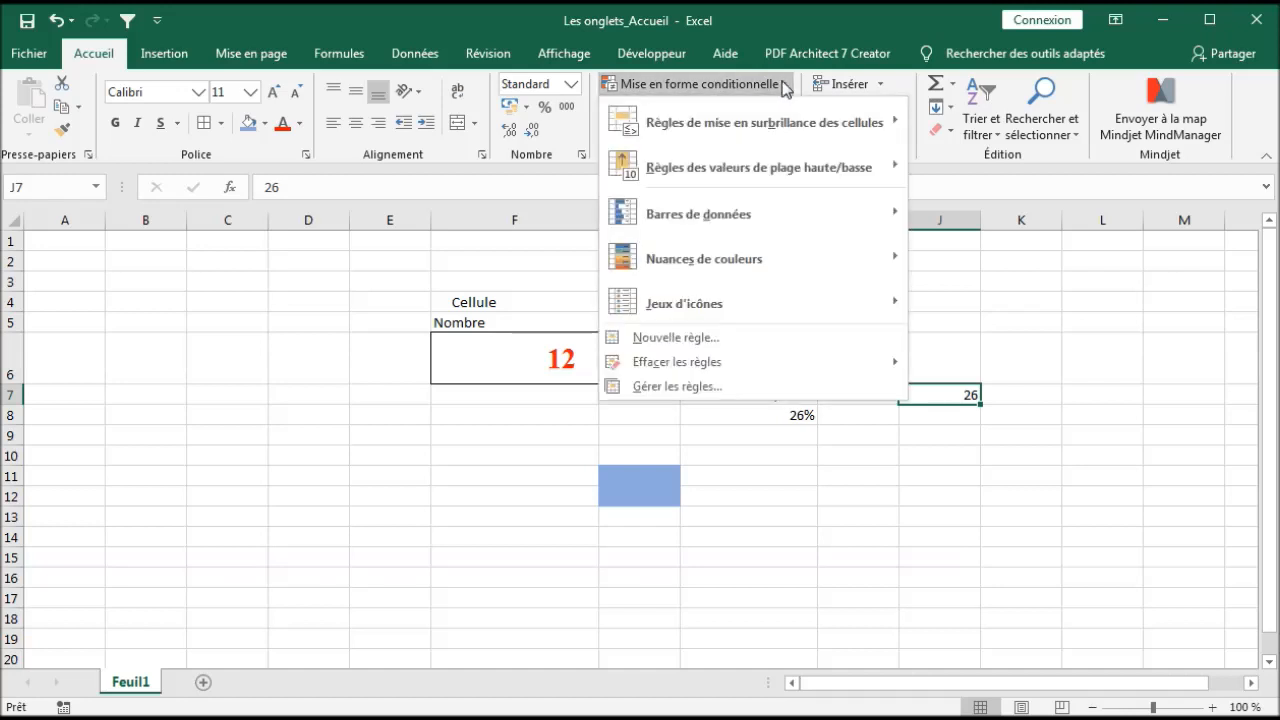
mouse_move(802, 135)
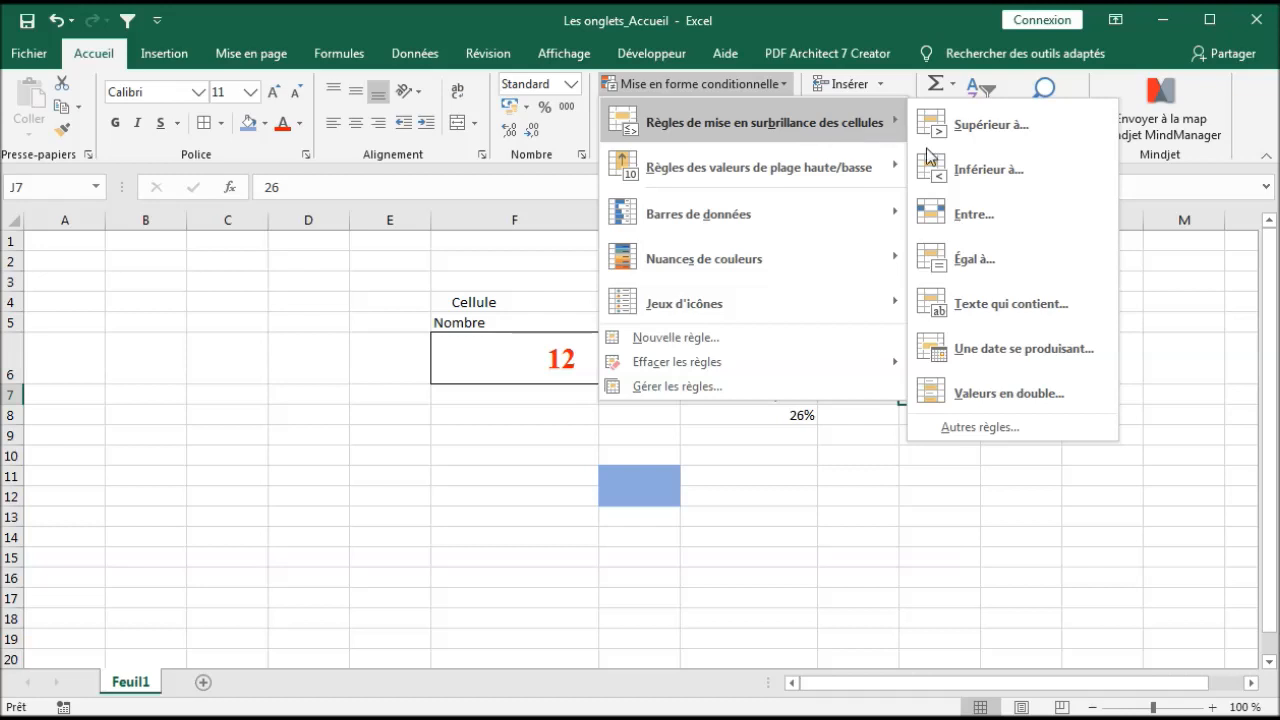
left_click(996, 183)
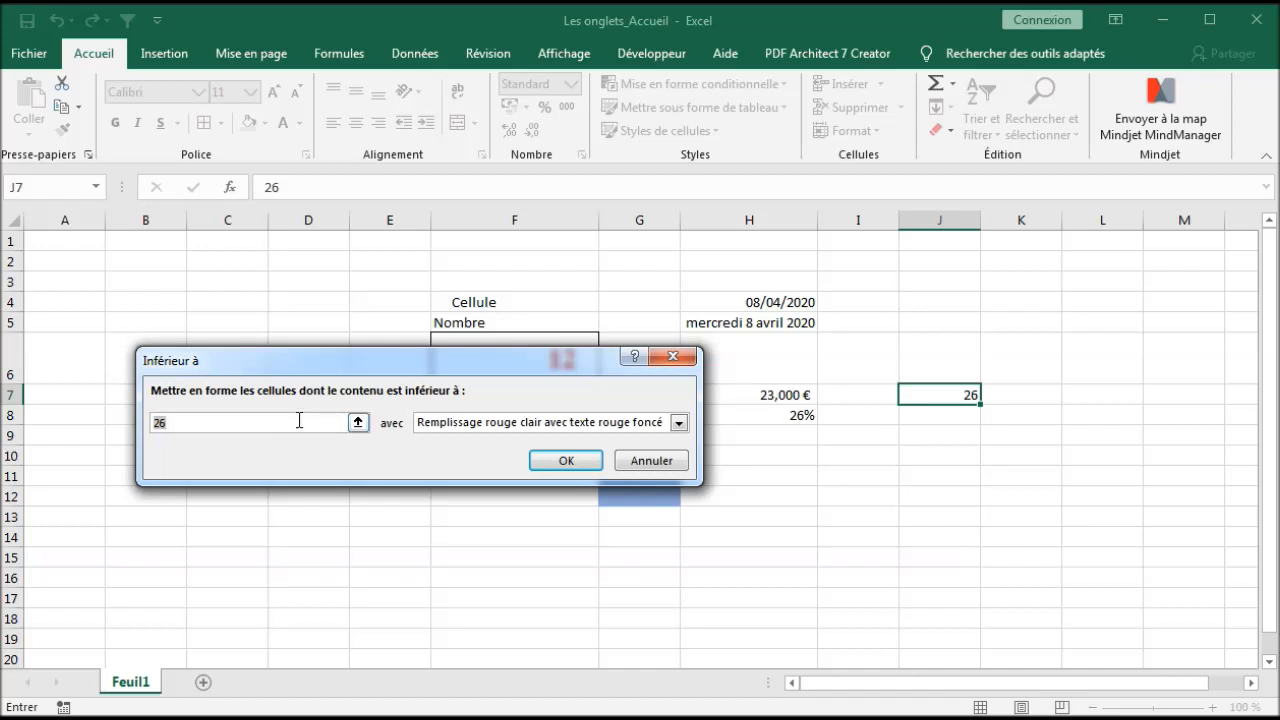
left_click(679, 423)
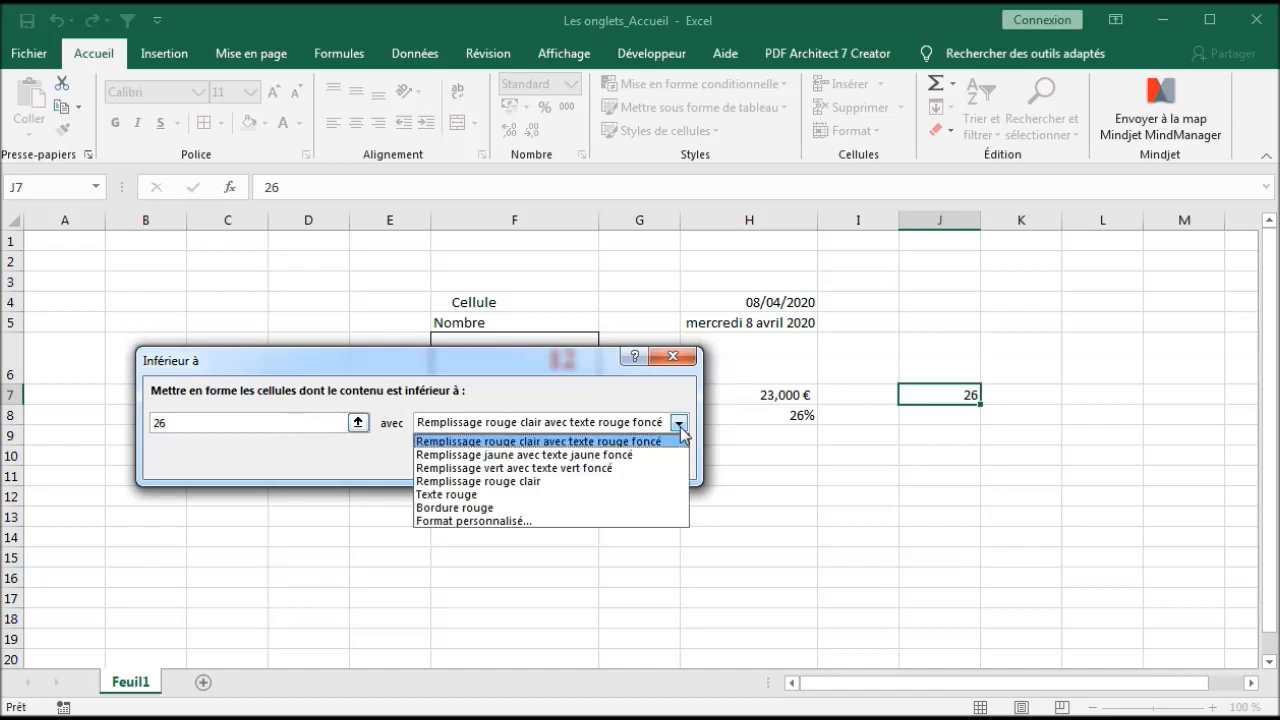
left_click(632, 467)
left_click(560, 460)
left_click(1019, 529)
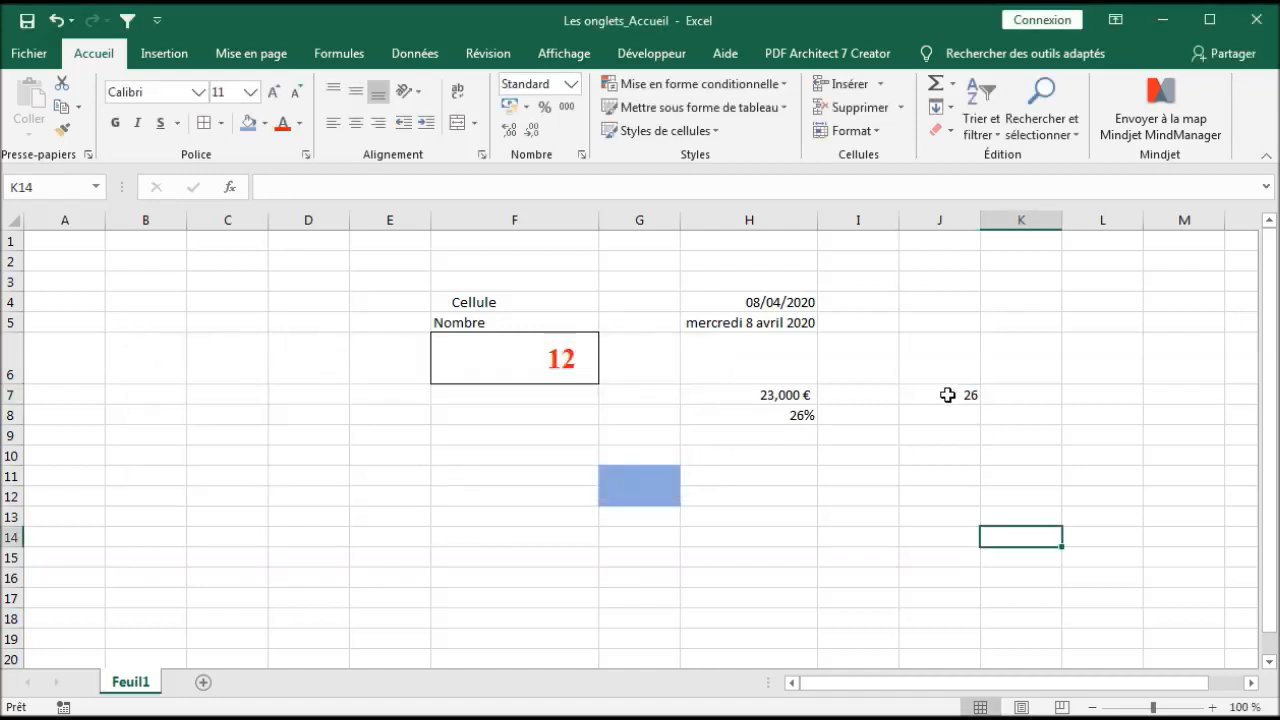
- Test both conditional formatting rules by entering 20 in cell J7, then replacing it with 63
left_click(948, 394)
double_click(946, 395)
key("Return")
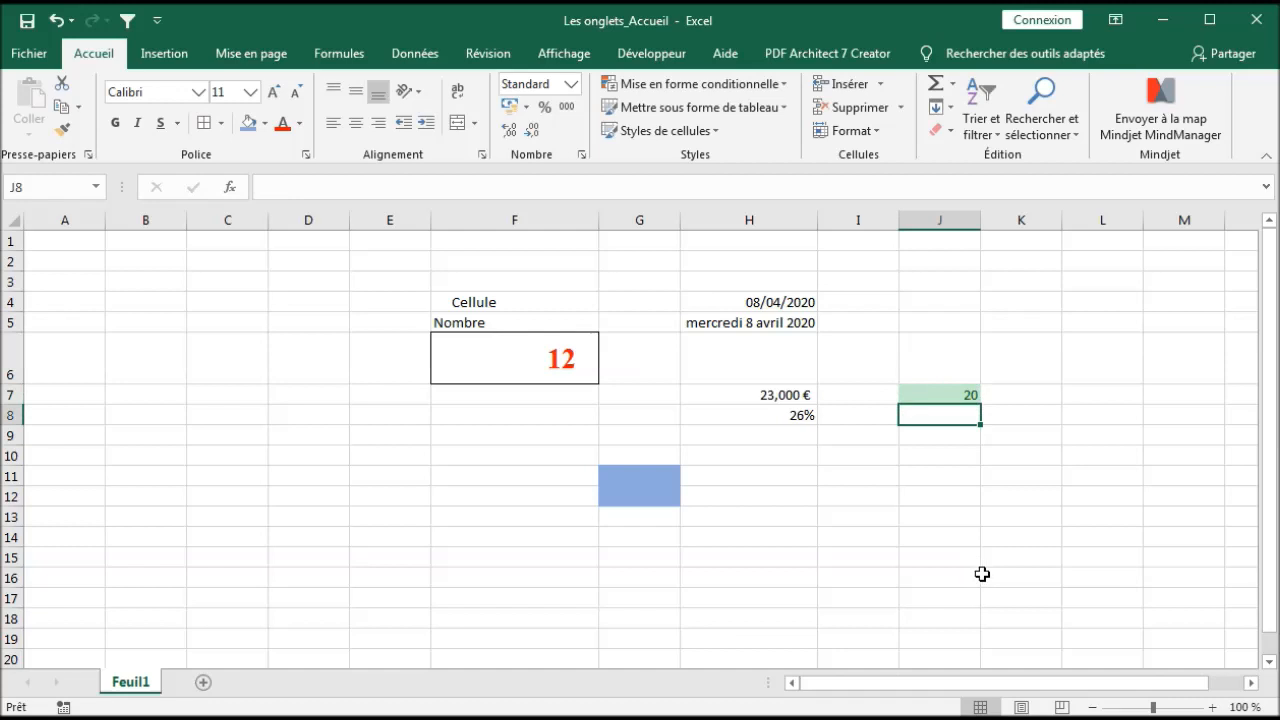
left_click(929, 397)
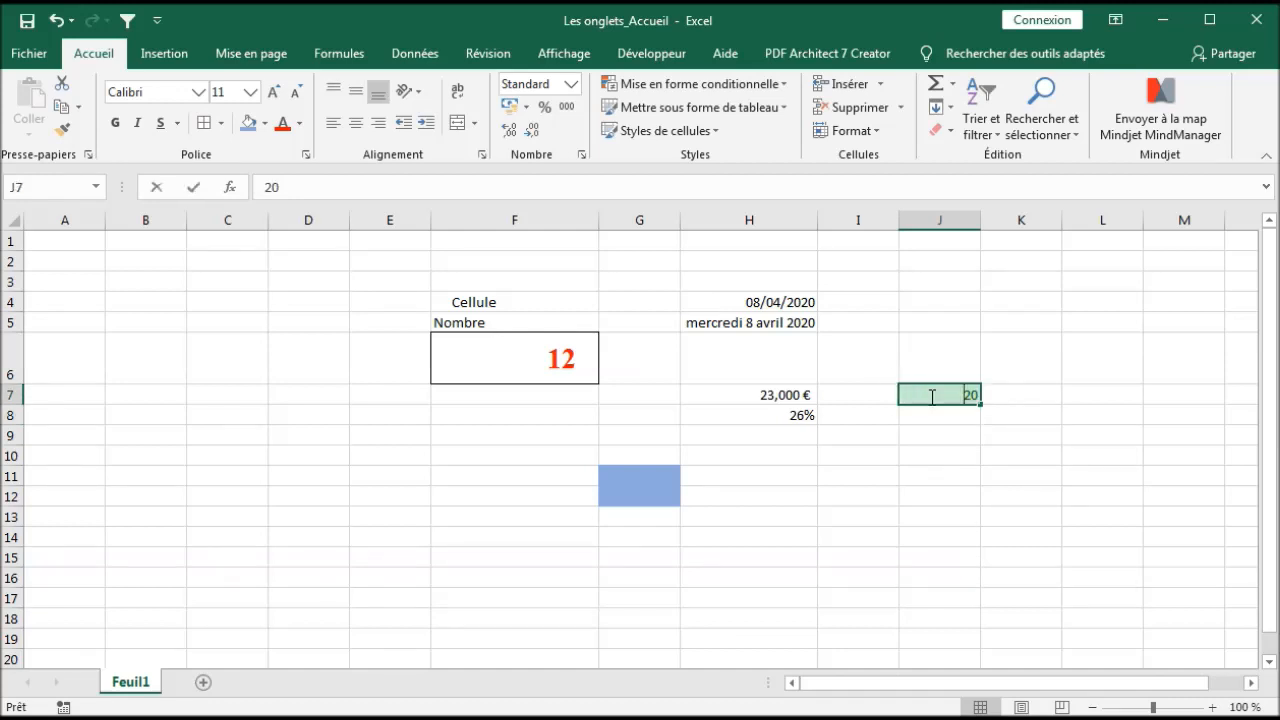
type("63")
key("Return")
left_click(938, 390)
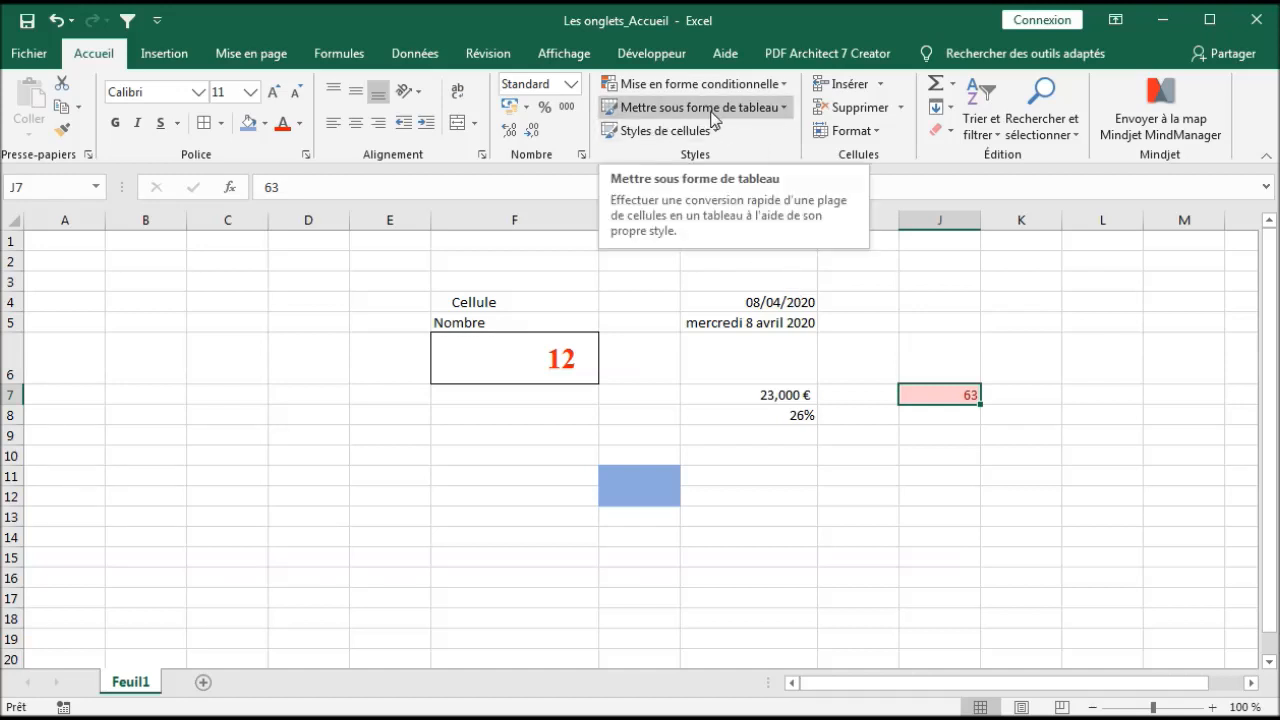
left_click(784, 108)
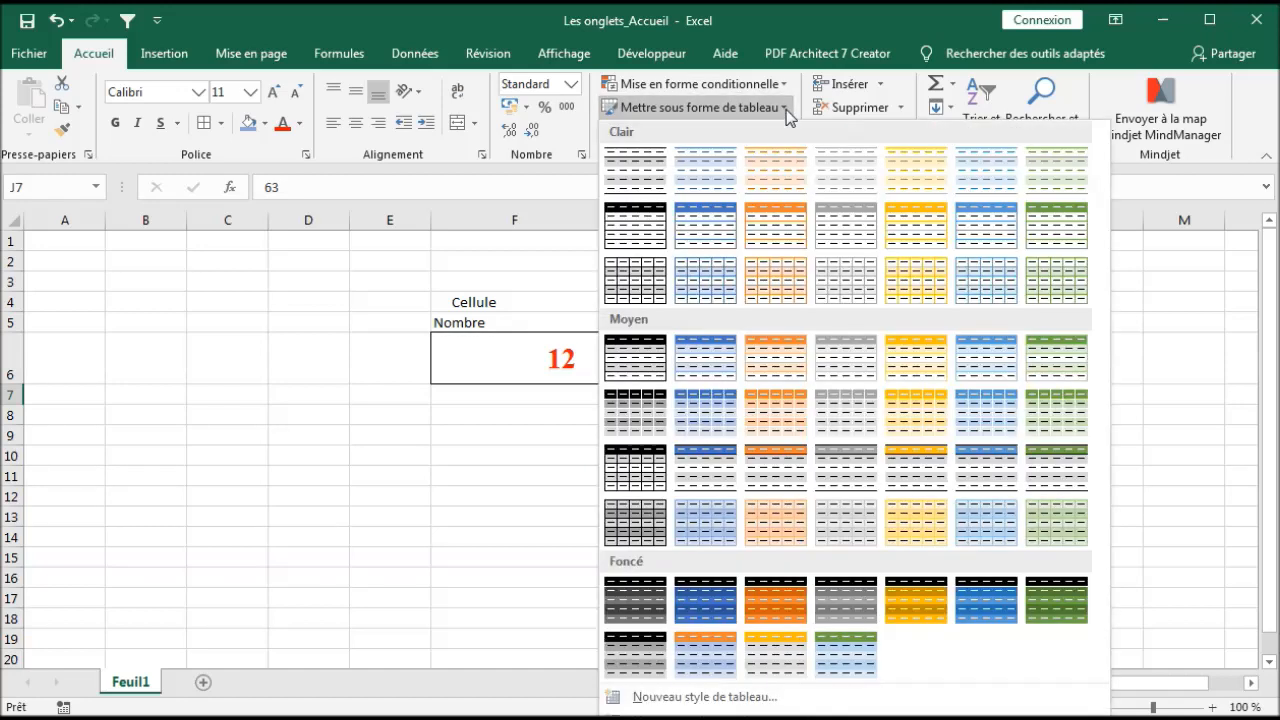
left_click(199, 228)
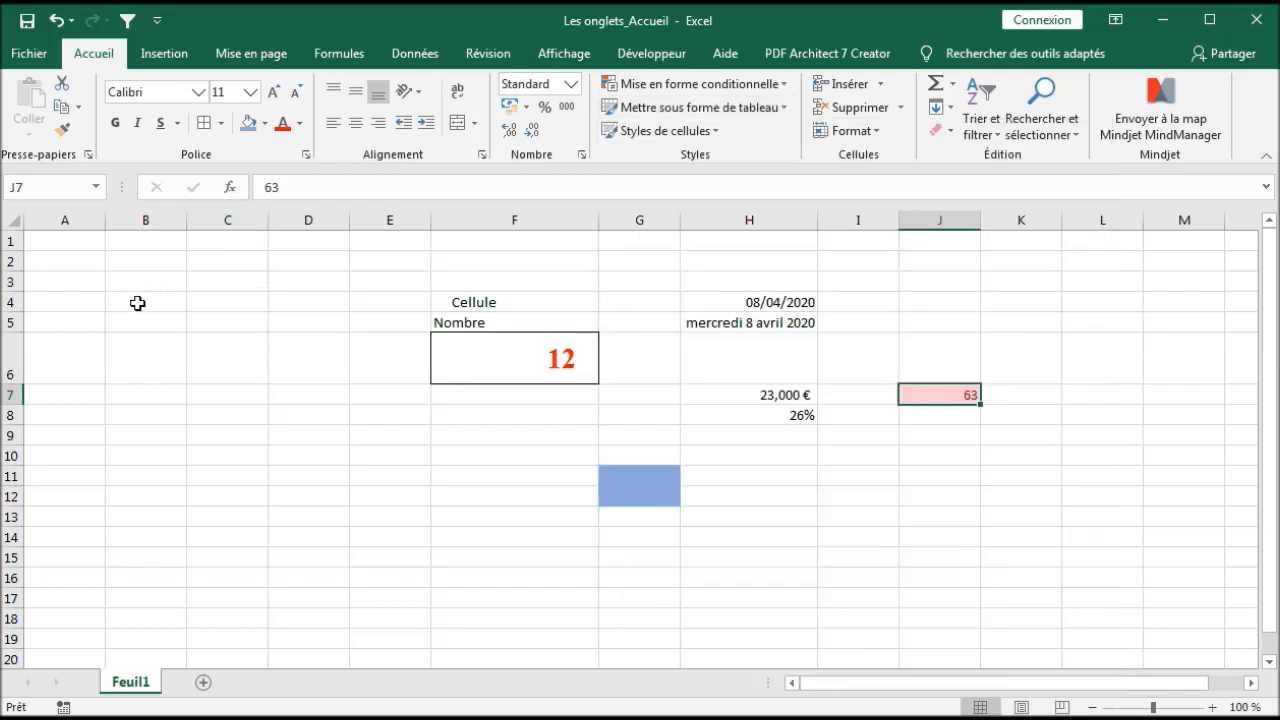
- Format the range B9:E15 as a table with the orange-header Moyen style and view the Colonne1 filter
left_click_drag(119, 427, 416, 556)
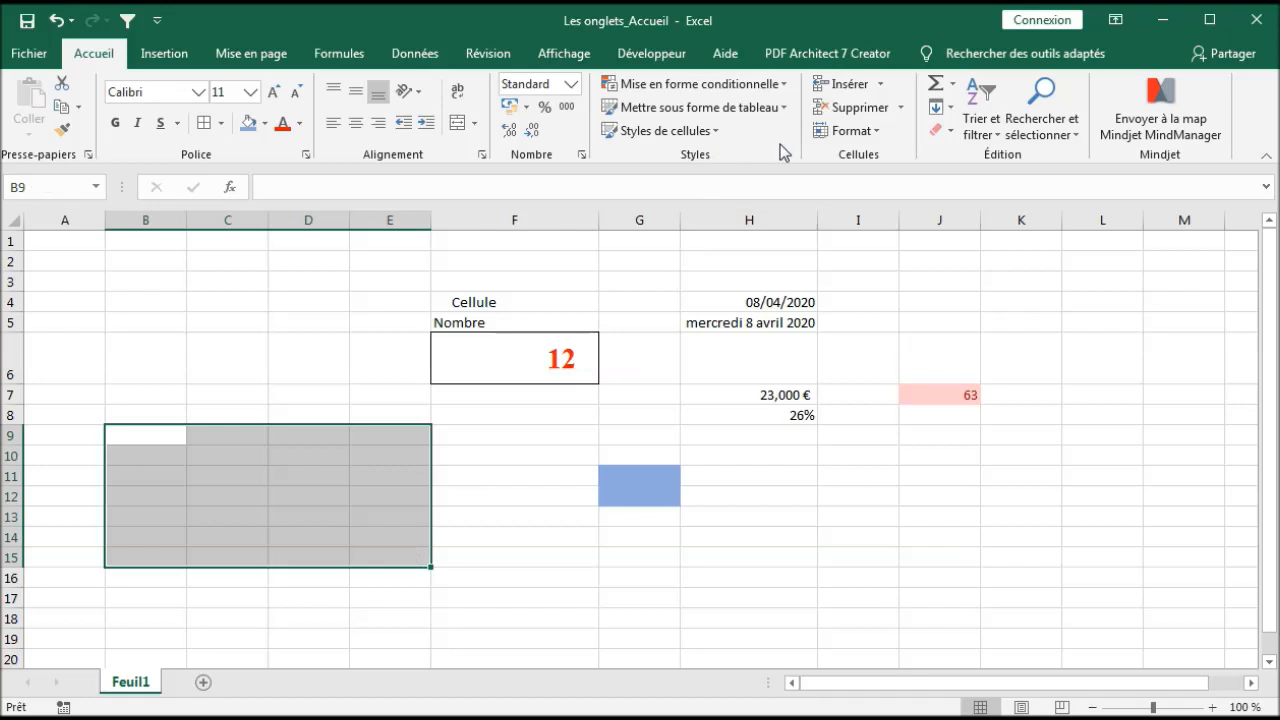
left_click(786, 108)
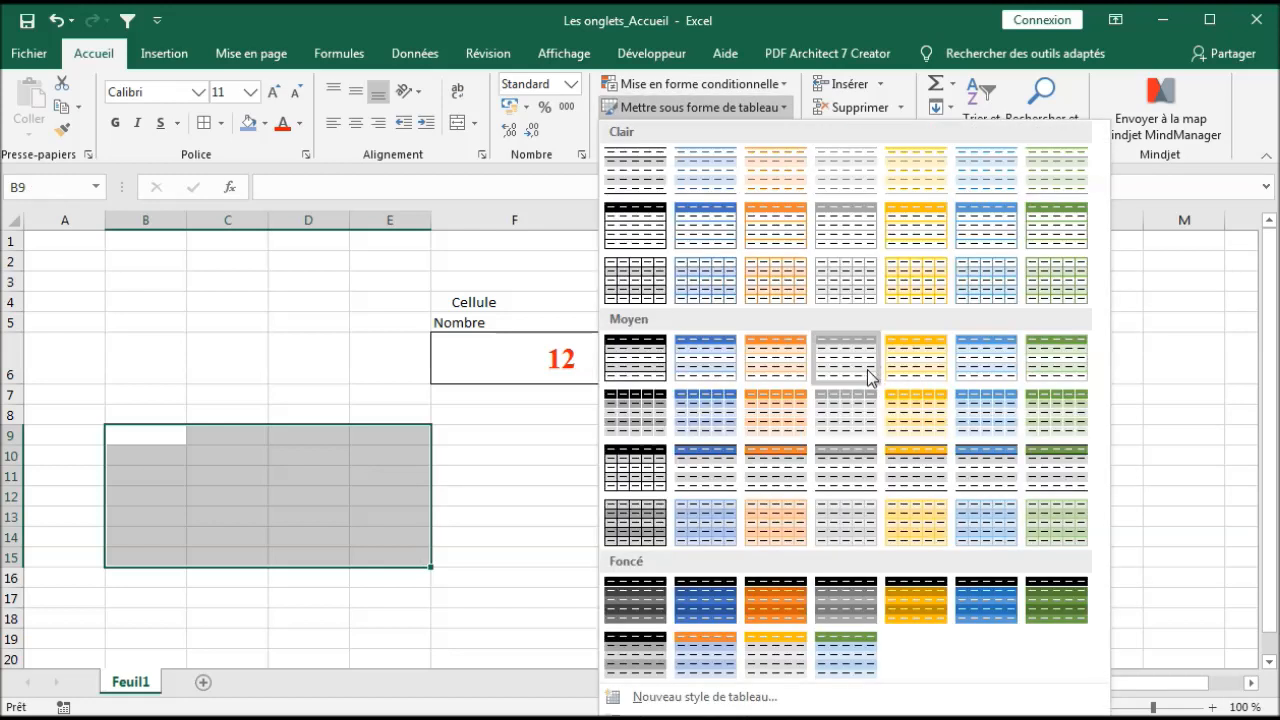
left_click(775, 468)
left_click(416, 428)
left_click(371, 492)
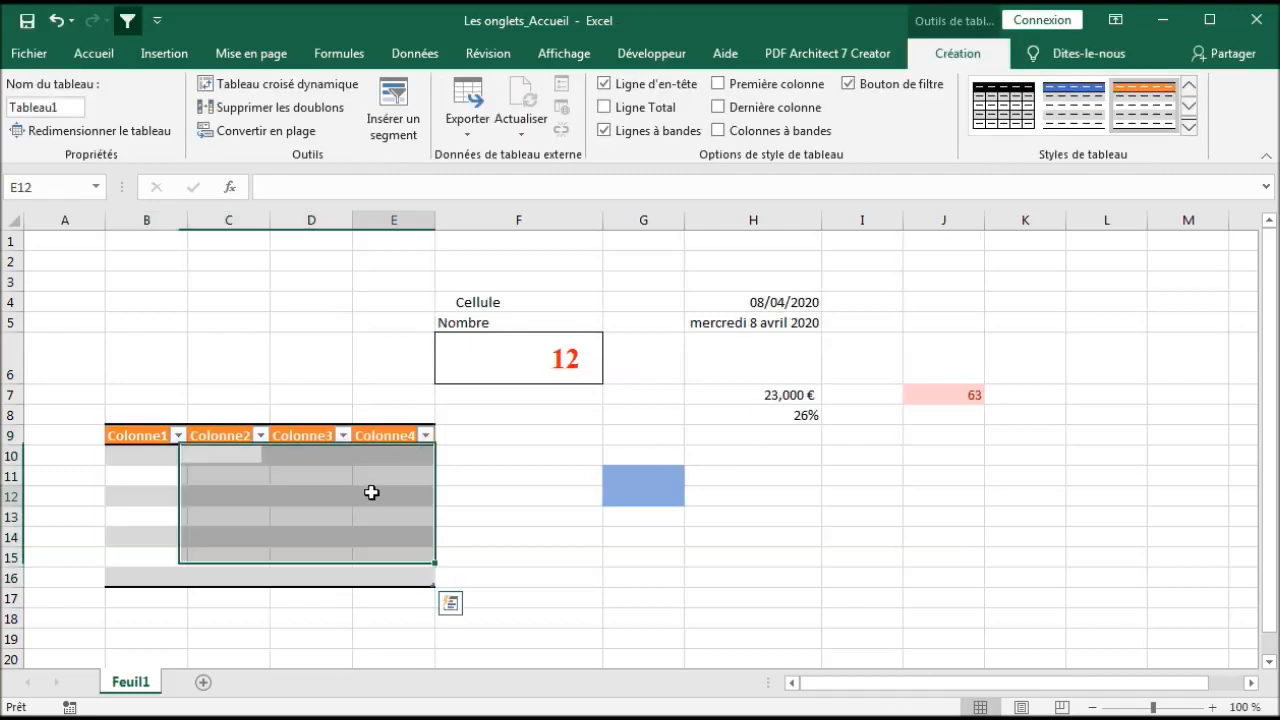
left_click(178, 435)
left_click(819, 576)
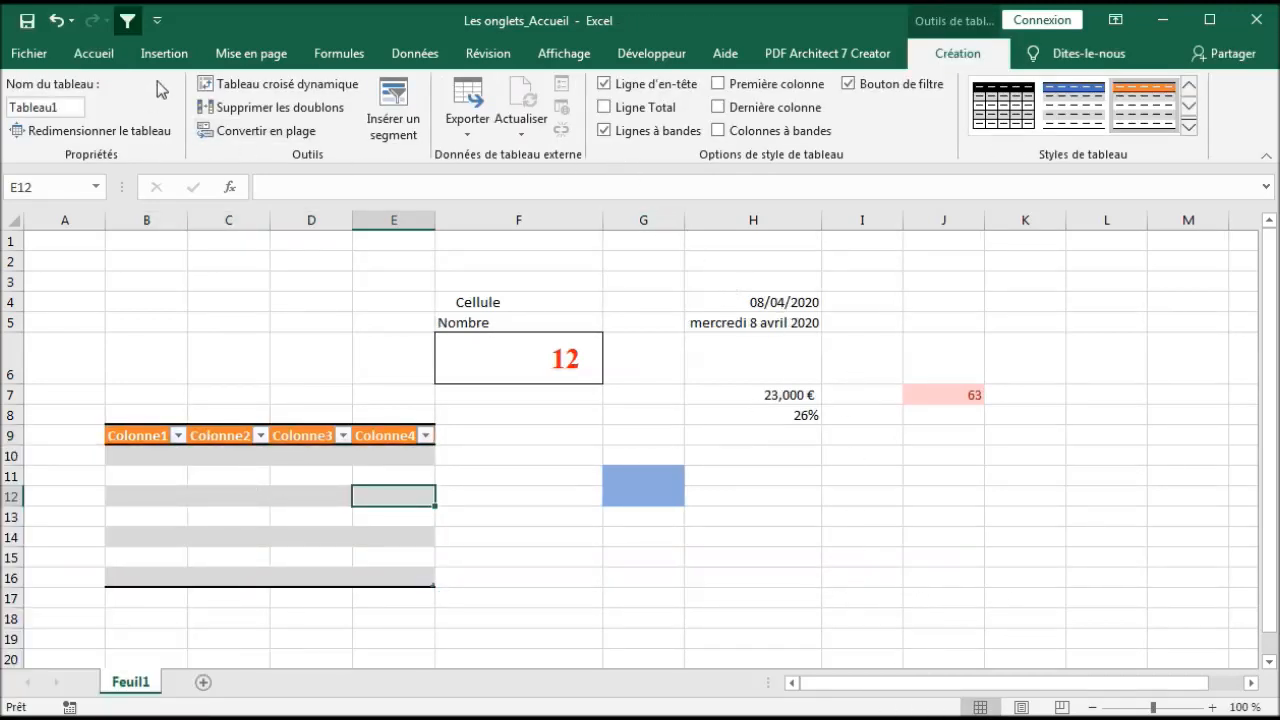
- Examine the cell Format commands and the function list offered under Somme, with empty cell H14 selected
left_click(94, 54)
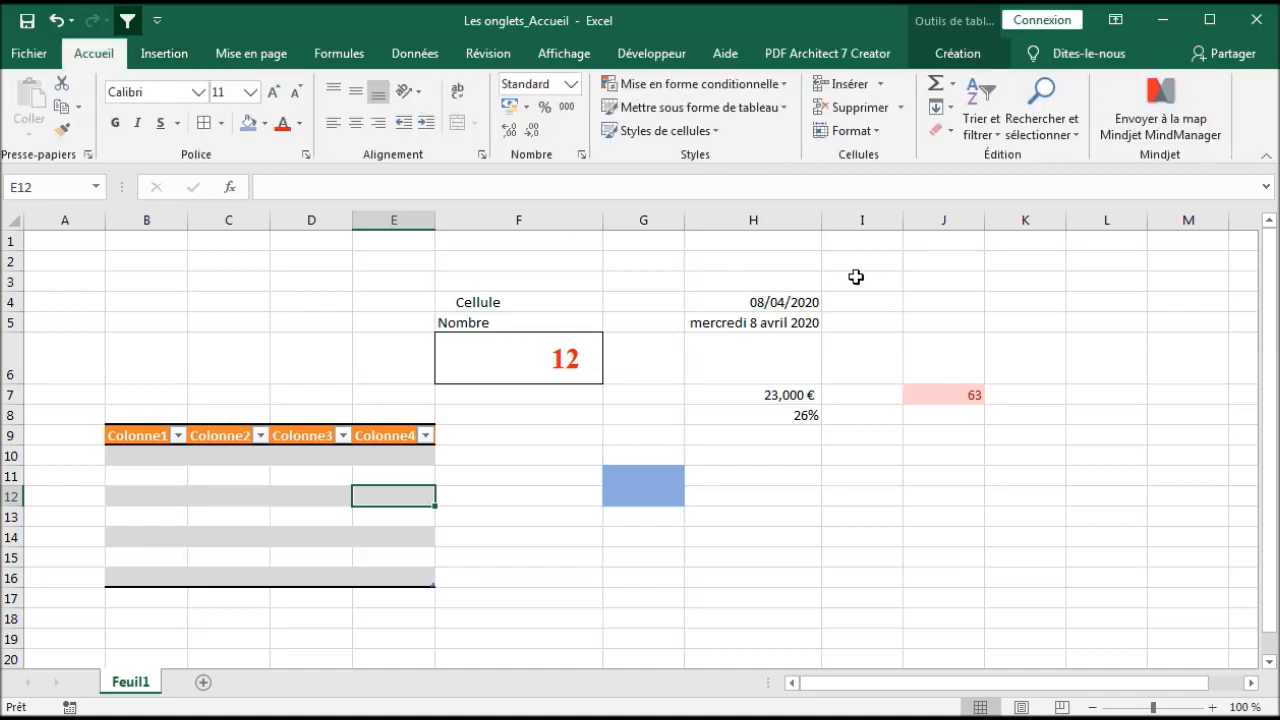
left_click(806, 540)
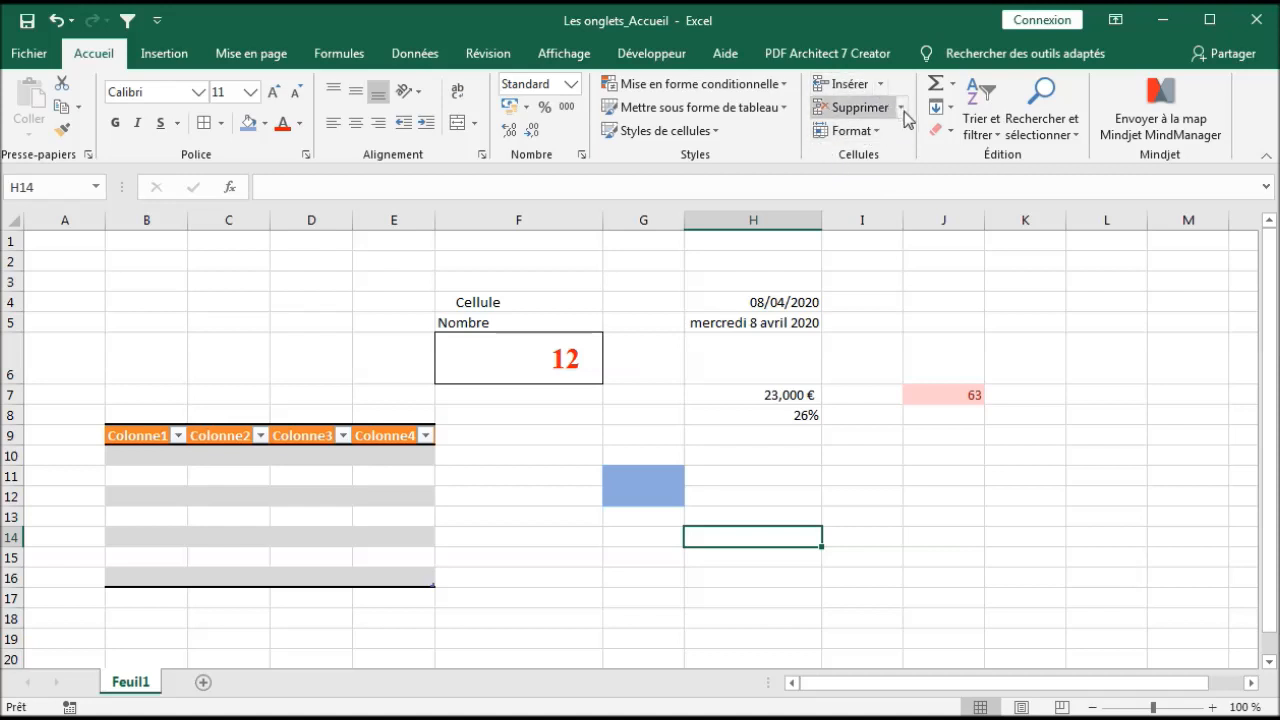
left_click(876, 133)
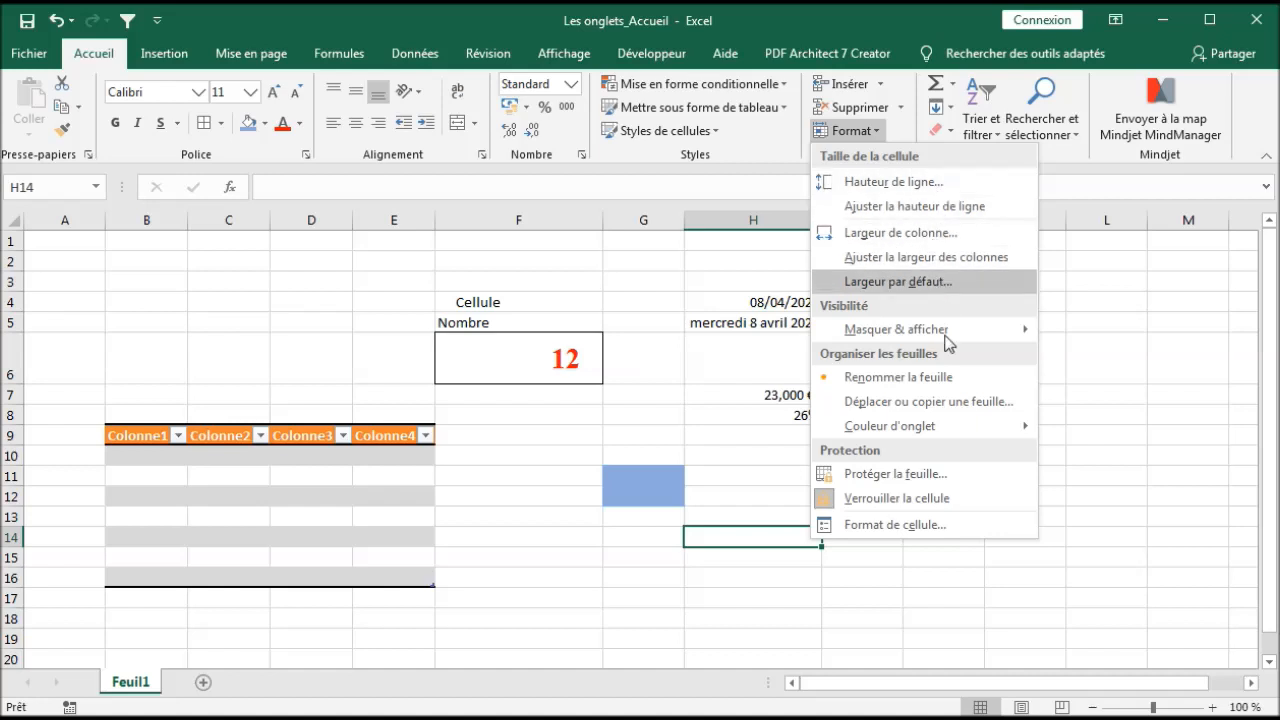
left_click(1133, 396)
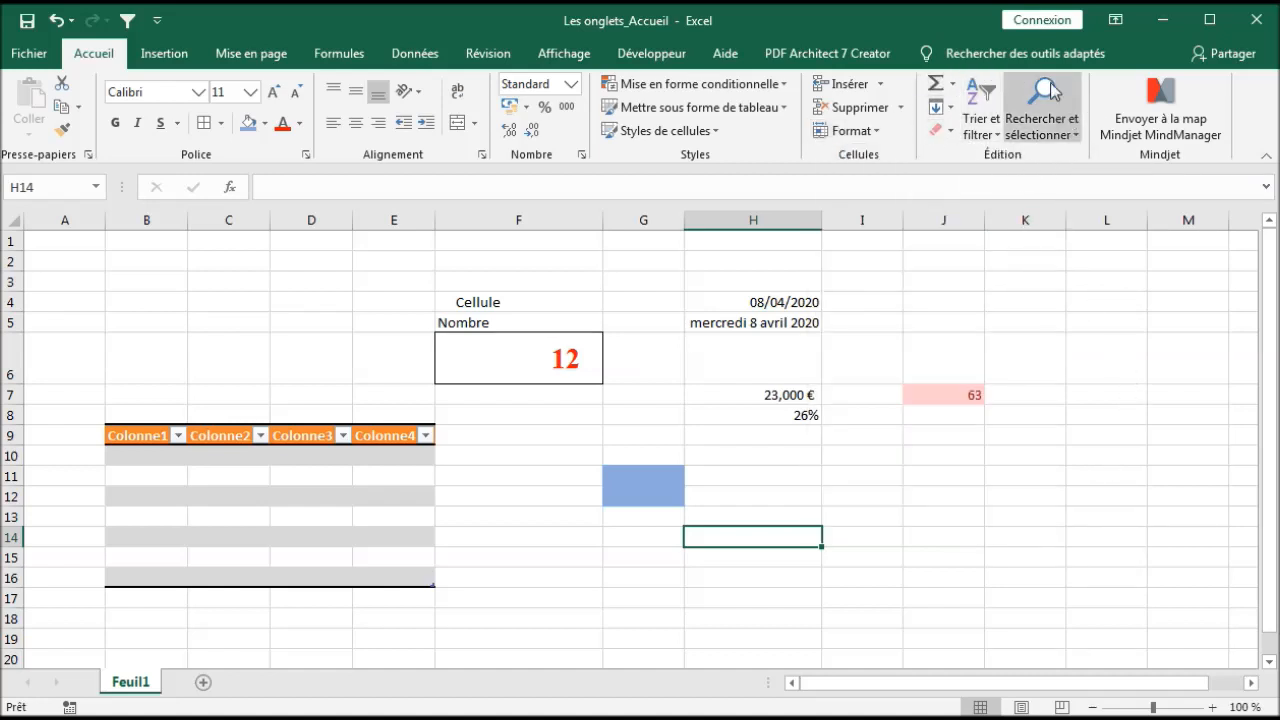
left_click(955, 86)
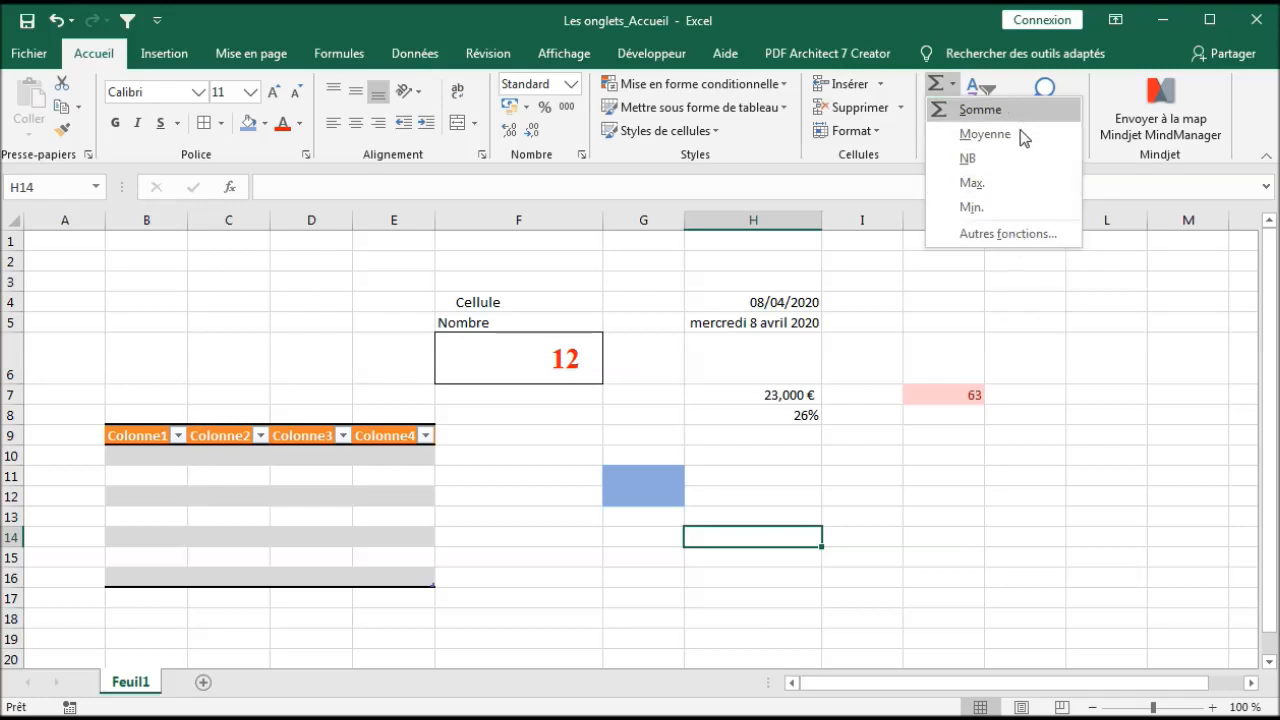
left_click(1091, 299)
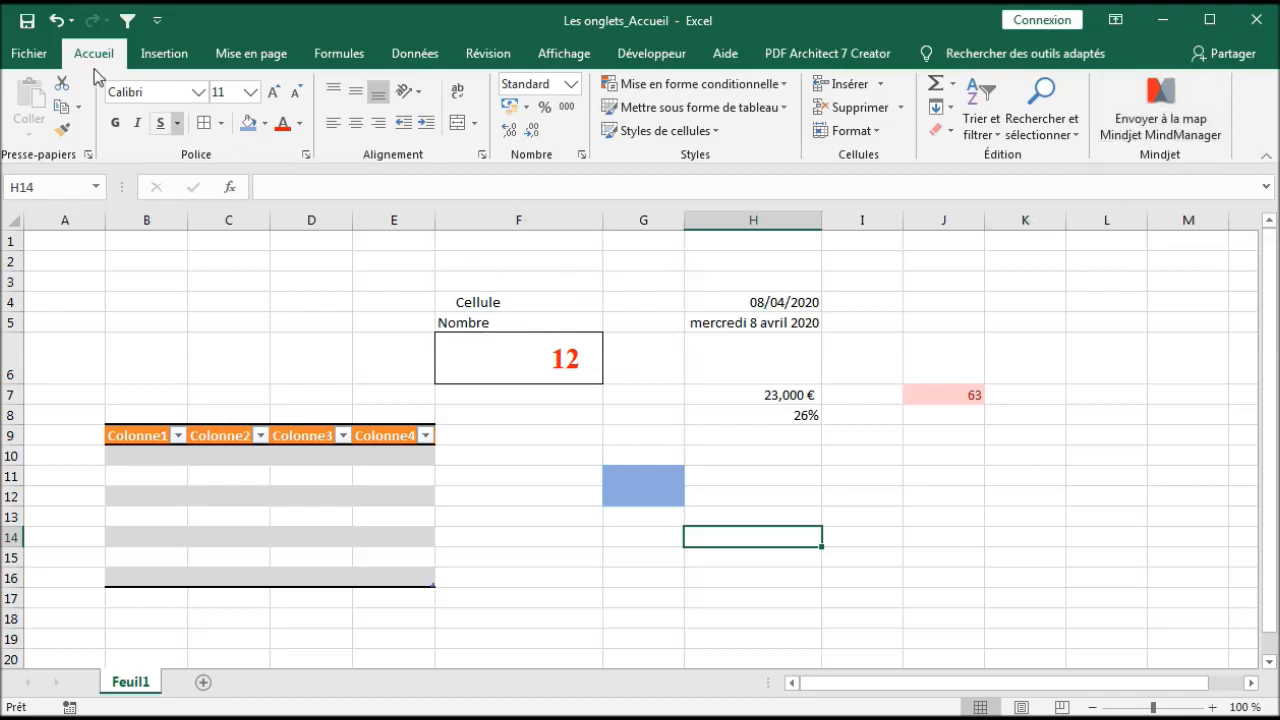
- Draw a notched right block arrow about 9.5 cm long and 1.3 cm high across rows 17 to 19, from column G to J
left_click(160, 55)
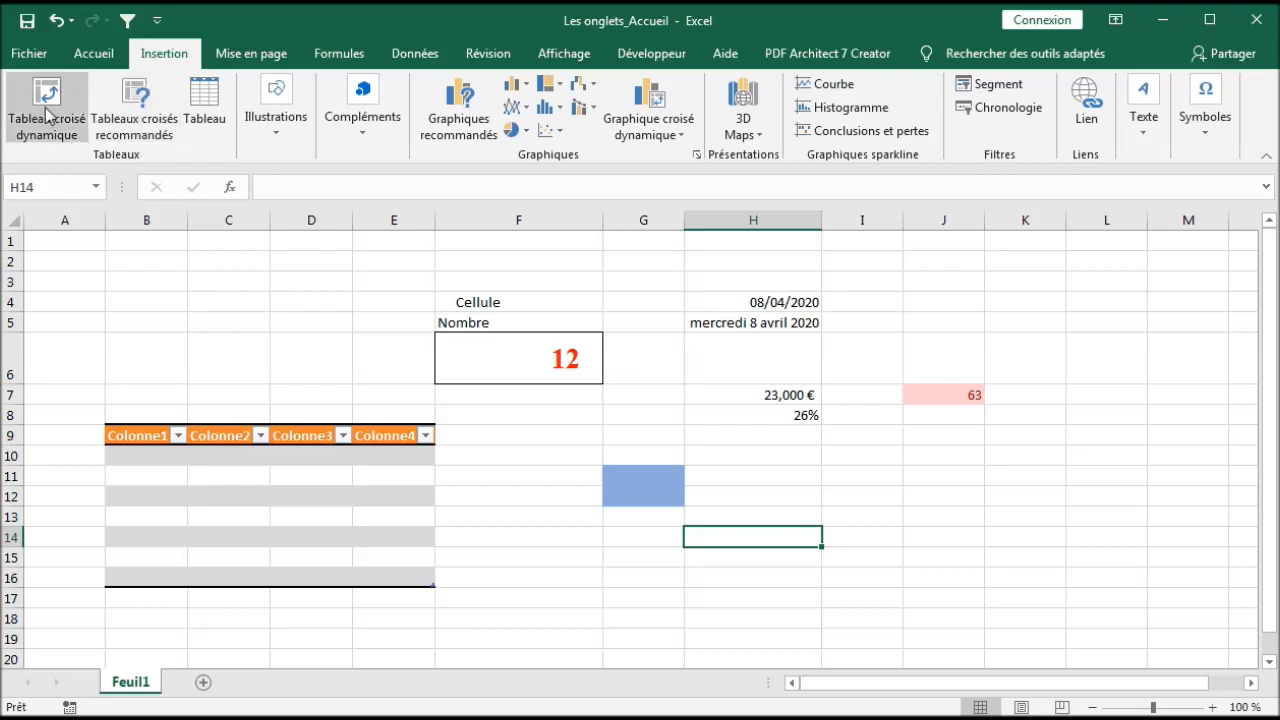
left_click(283, 131)
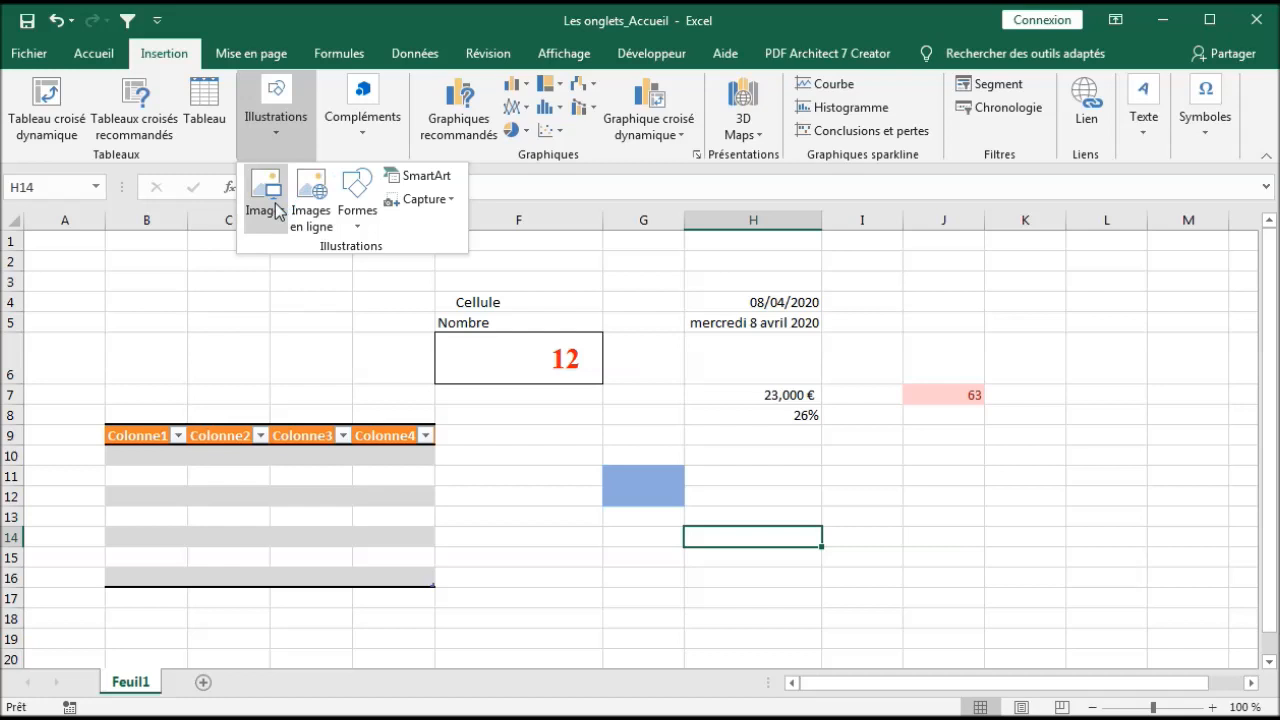
left_click(354, 227)
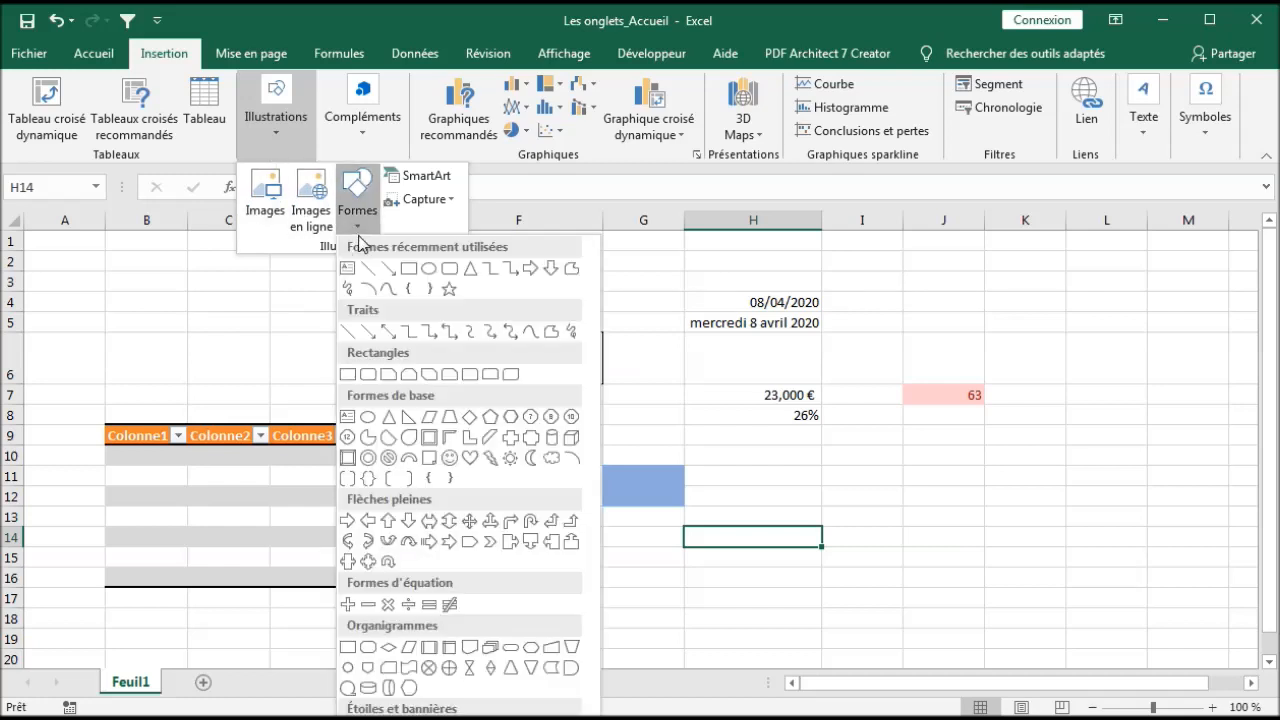
left_click(450, 542)
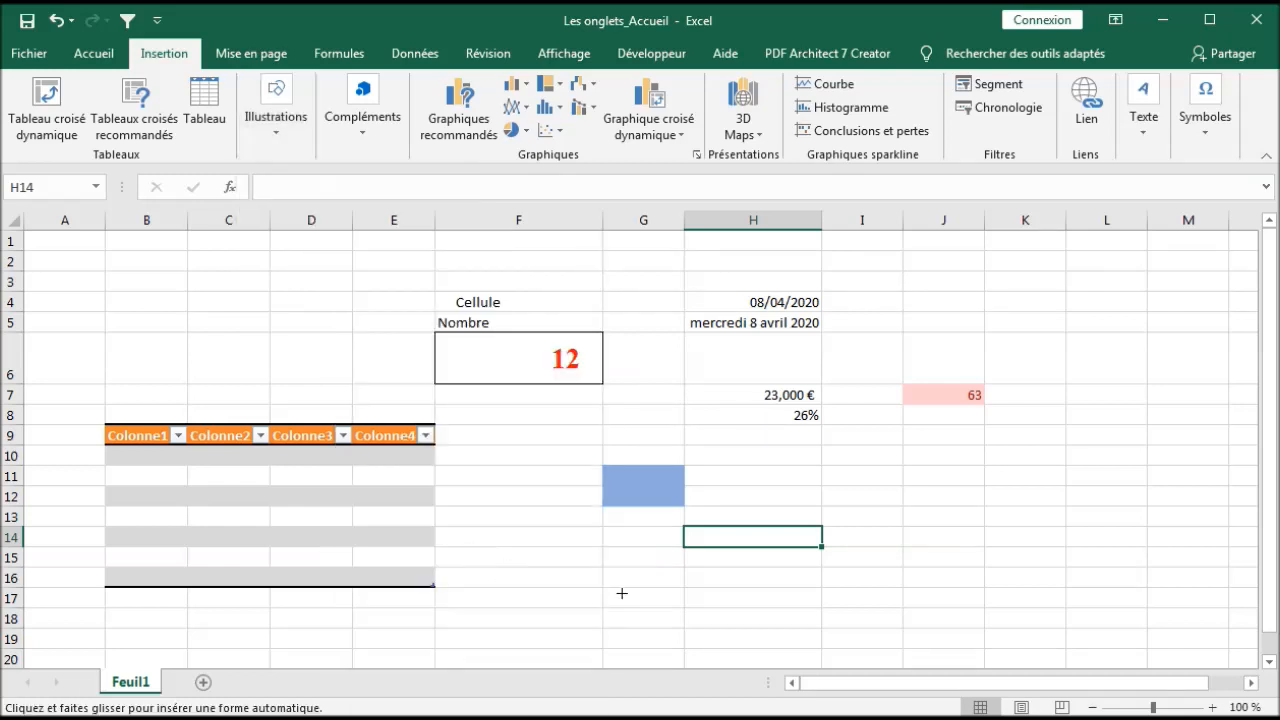
left_click_drag(623, 588, 988, 637)
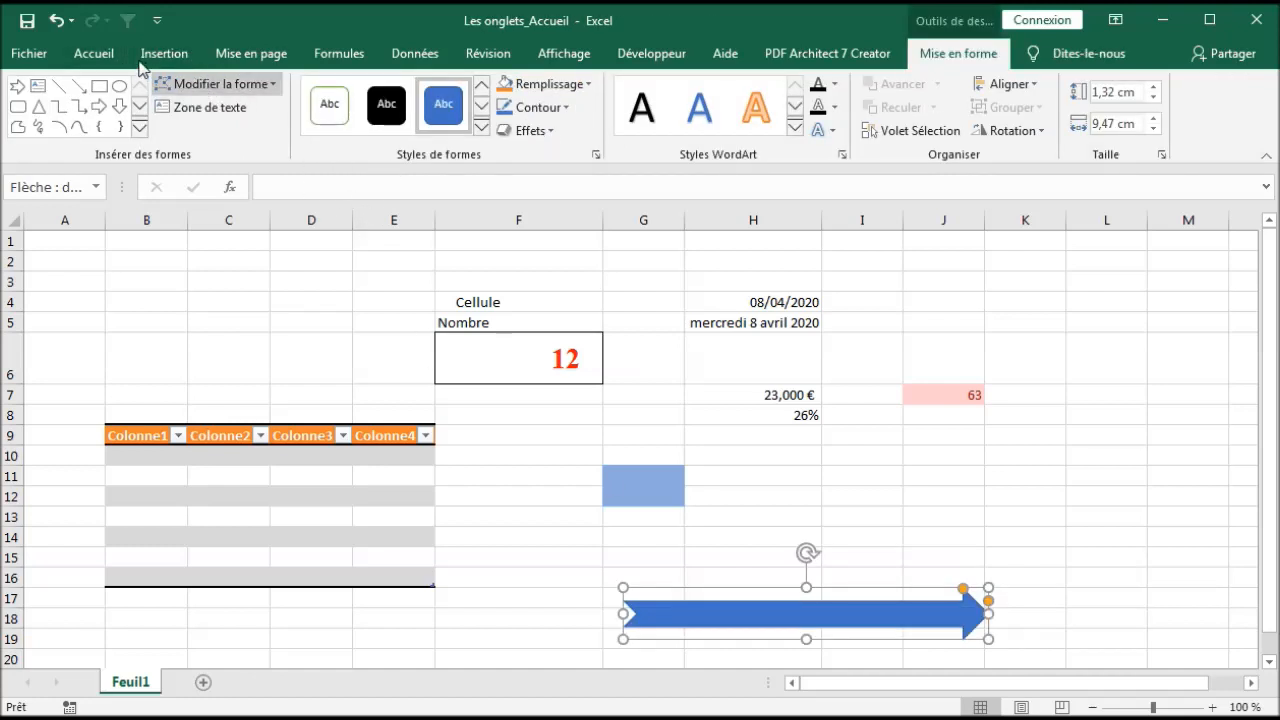
- View the add-ins offered for insertion, including Cartes Bing and People Graph
left_click(165, 56)
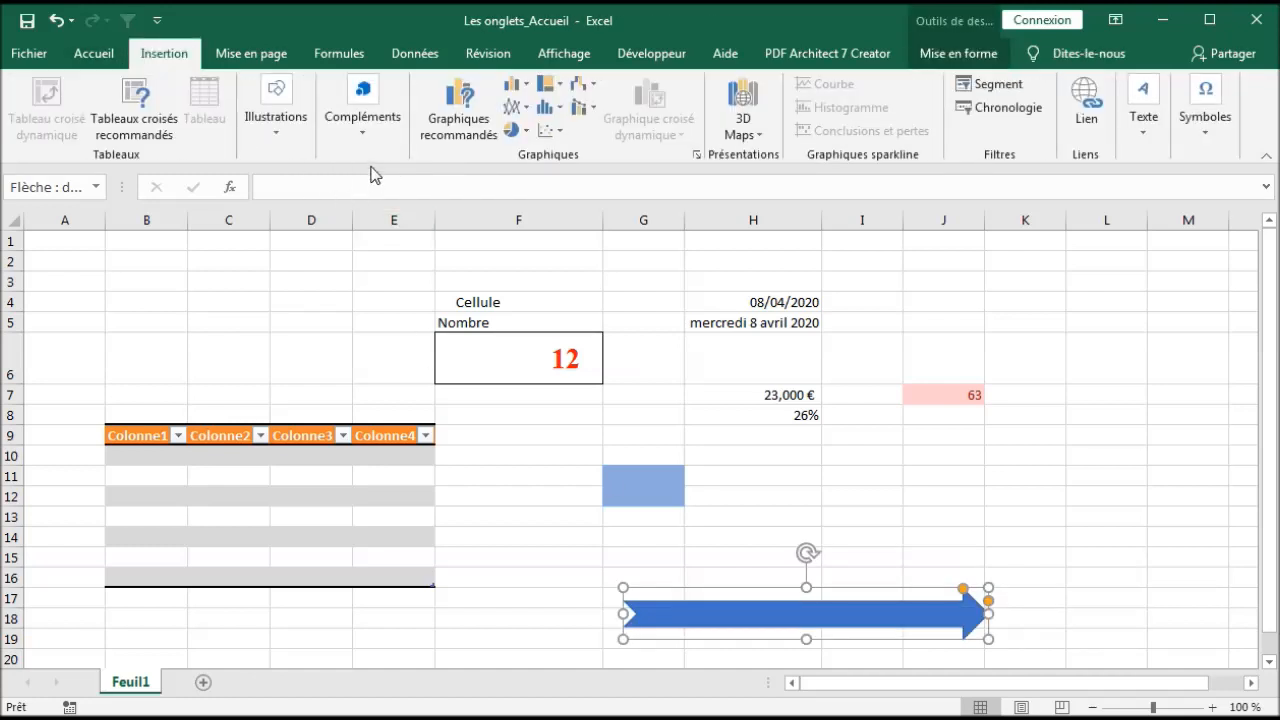
left_click(364, 141)
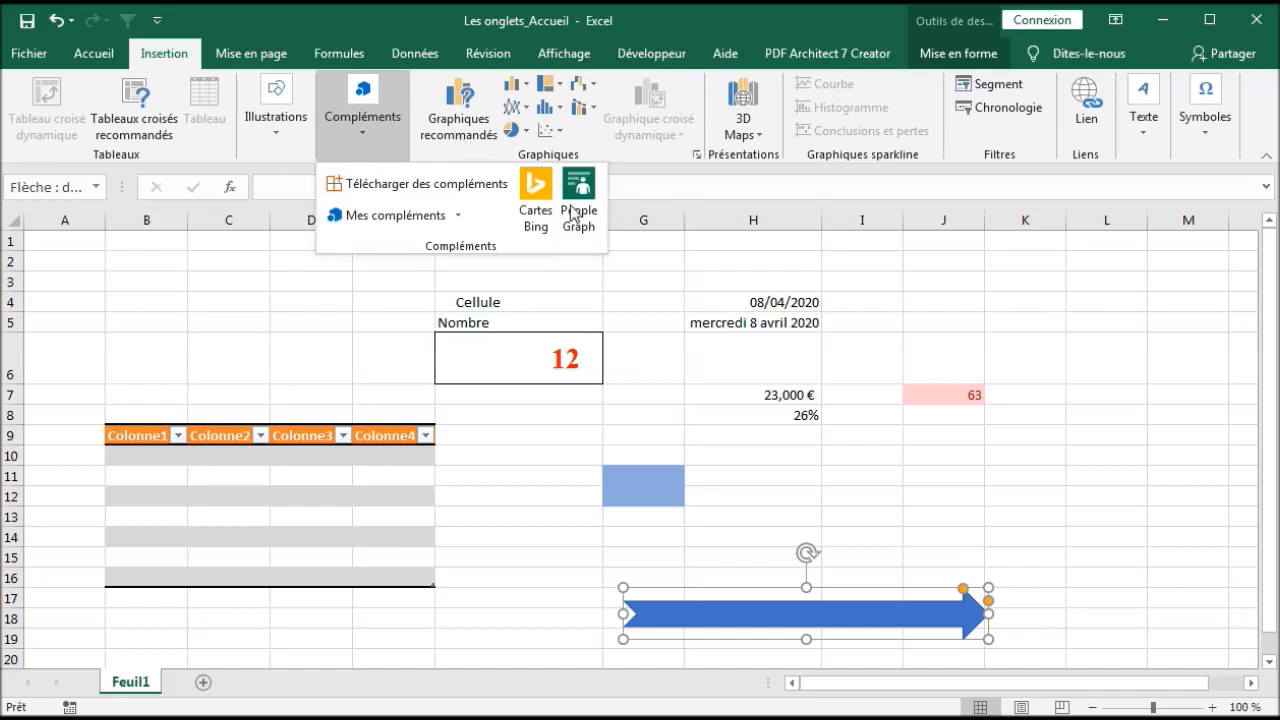
key("Escape")
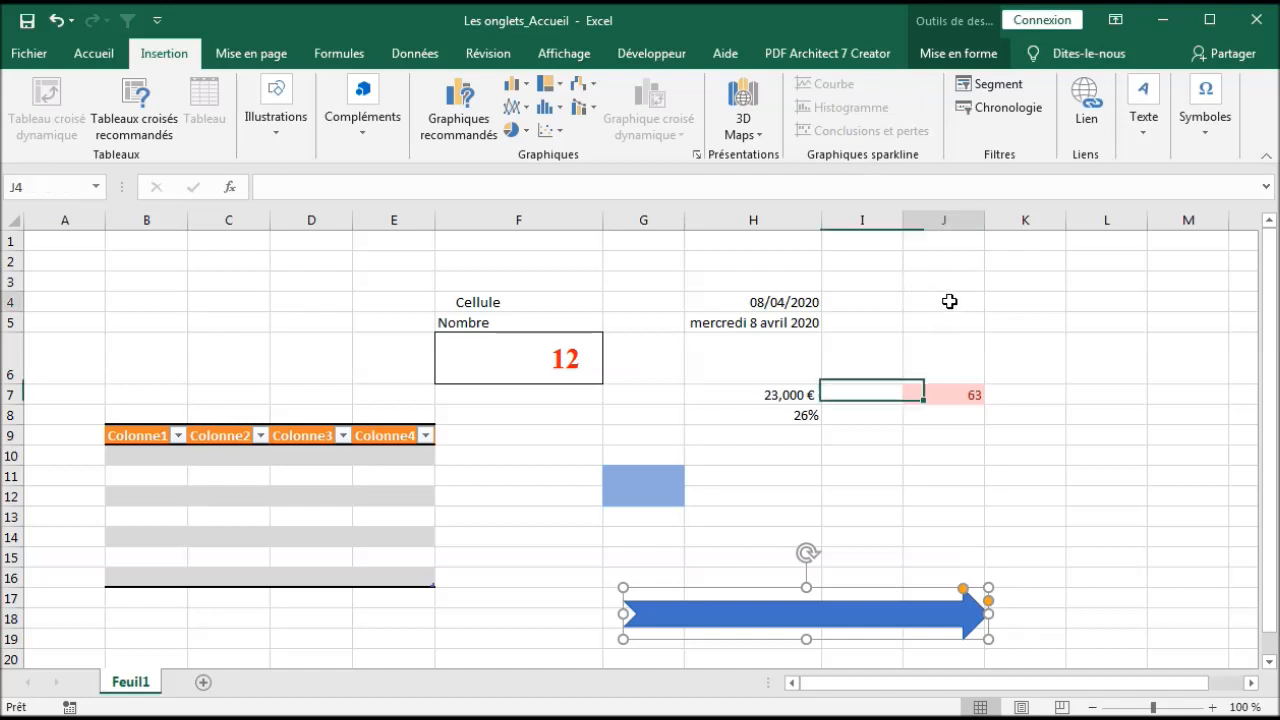
- Enter 36 in J4, 26 in J5, 26 in I4 and 39 in I5
left_click(950, 302)
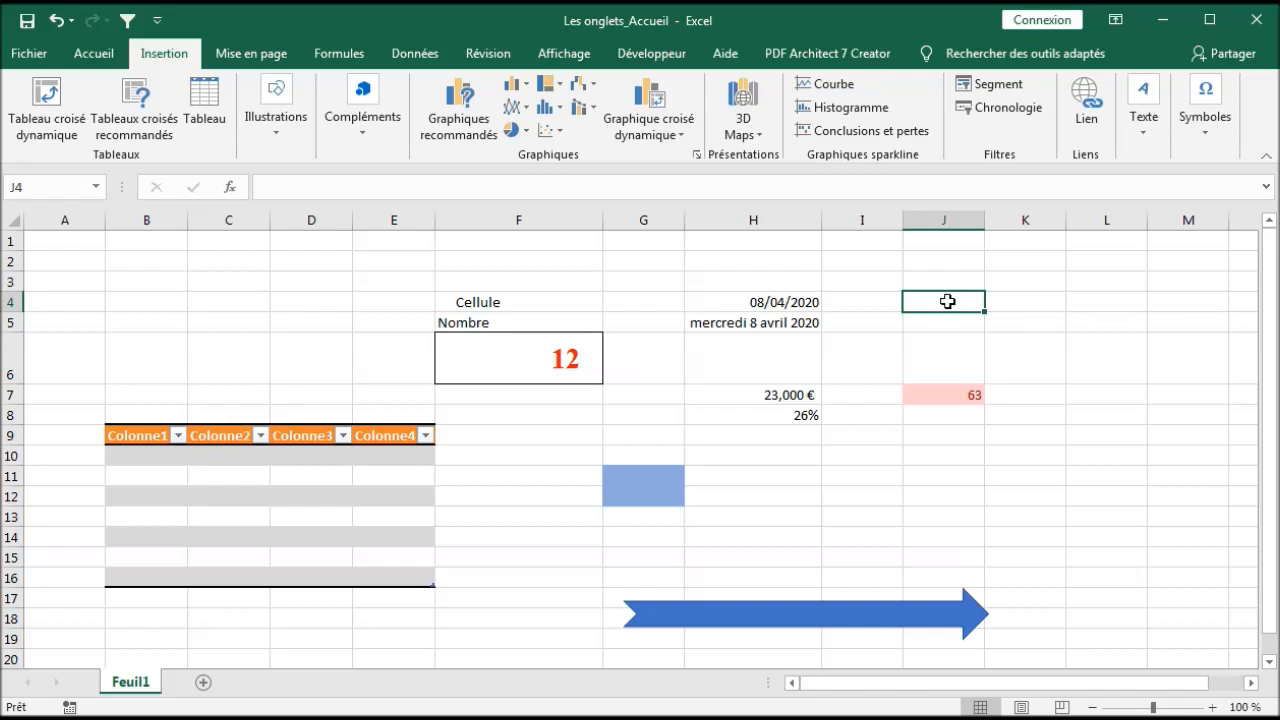
type("36")
key("Return")
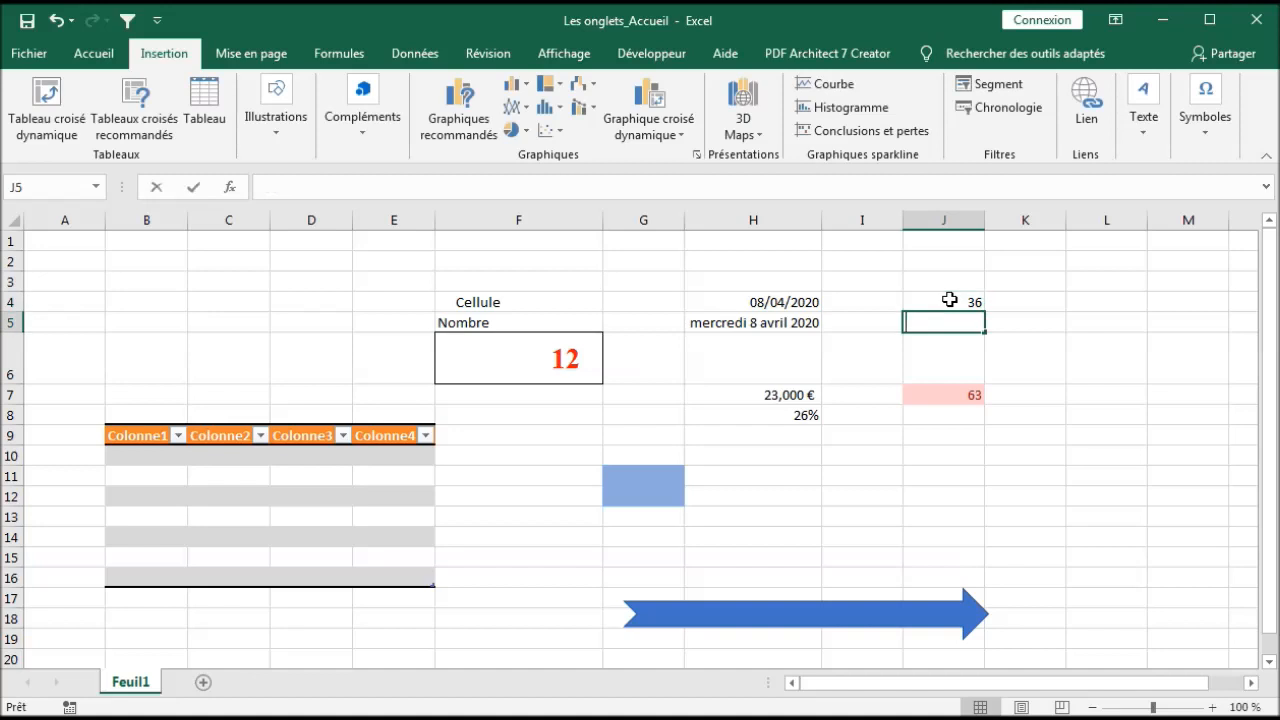
type("26")
left_click(988, 298)
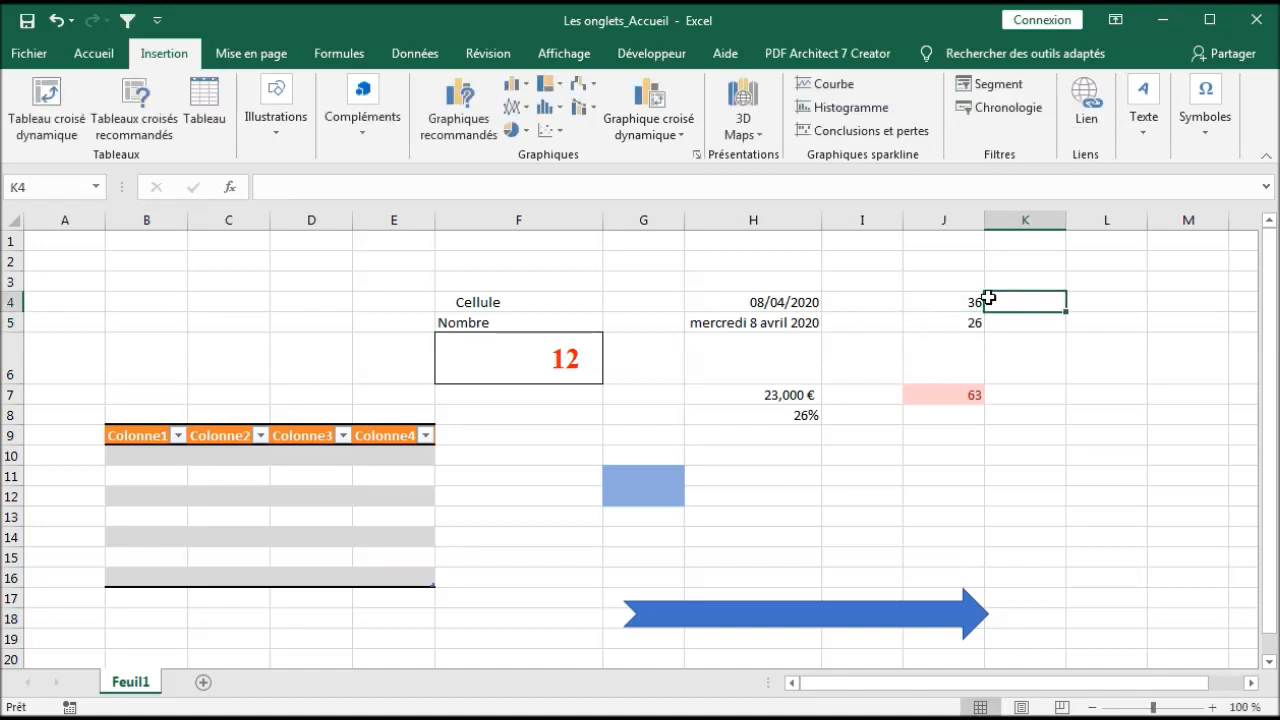
left_click(880, 303)
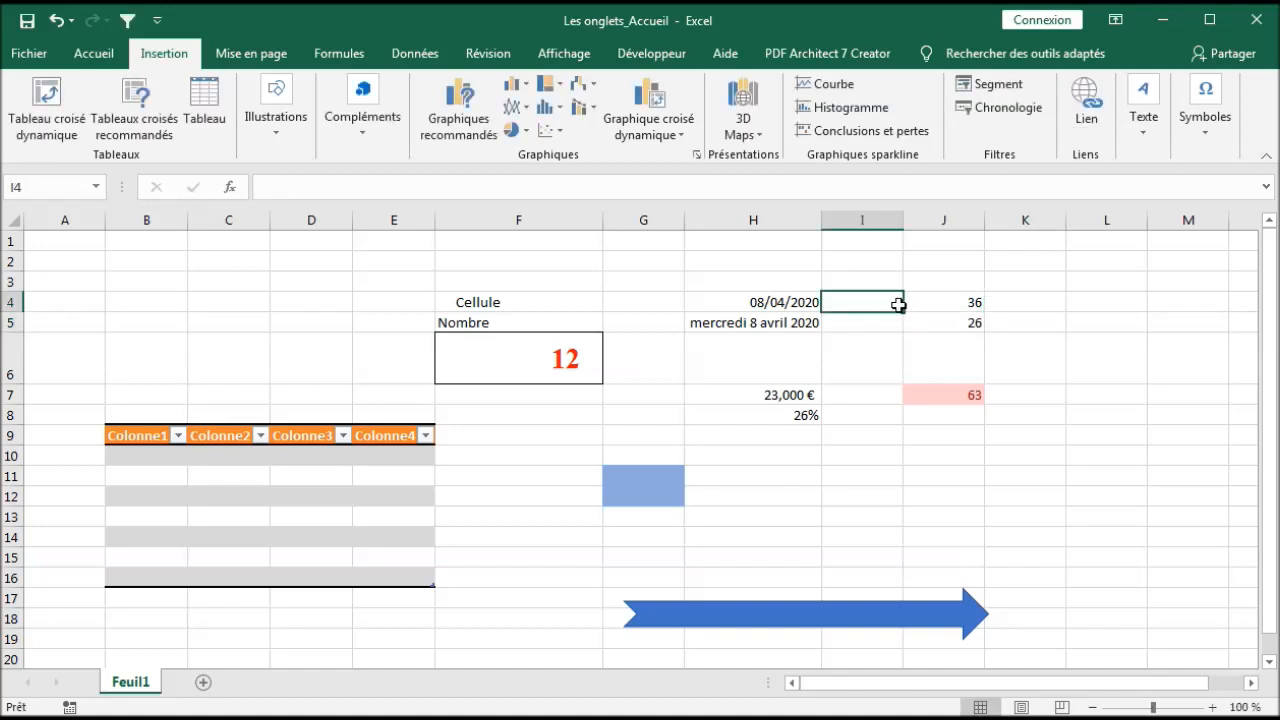
type("26")
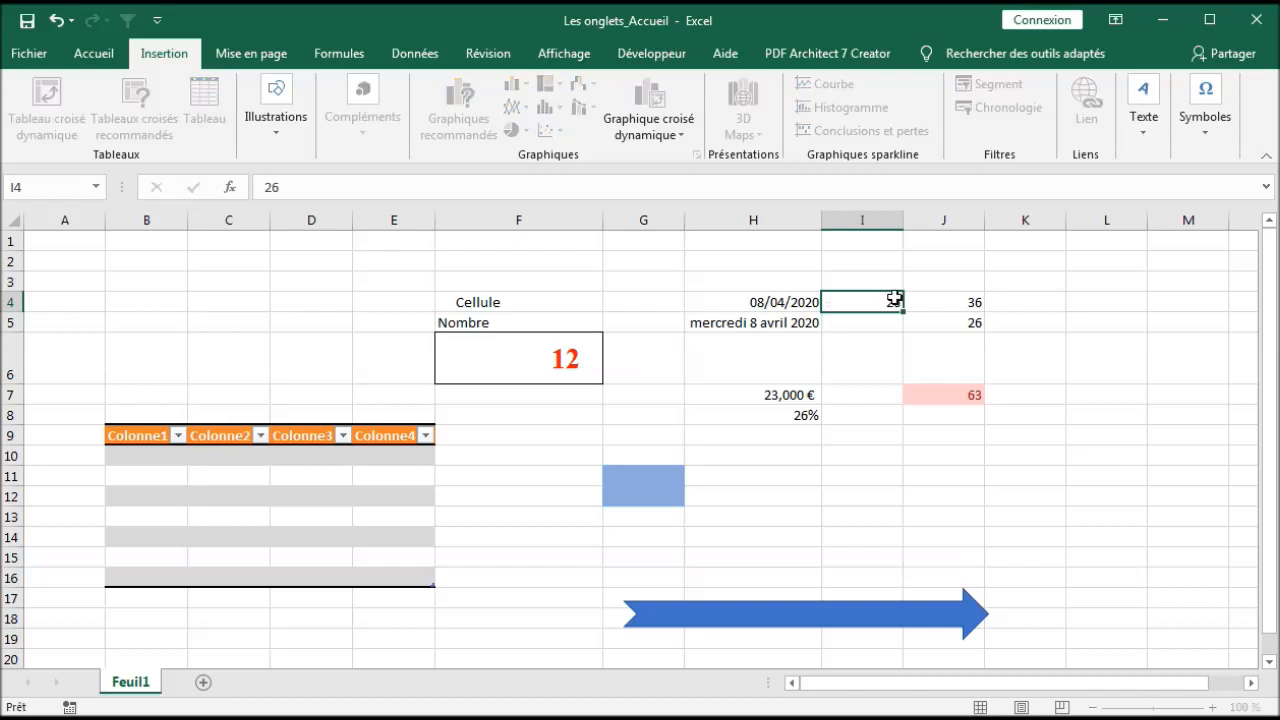
key("Return")
type("39")
left_click(1025, 356)
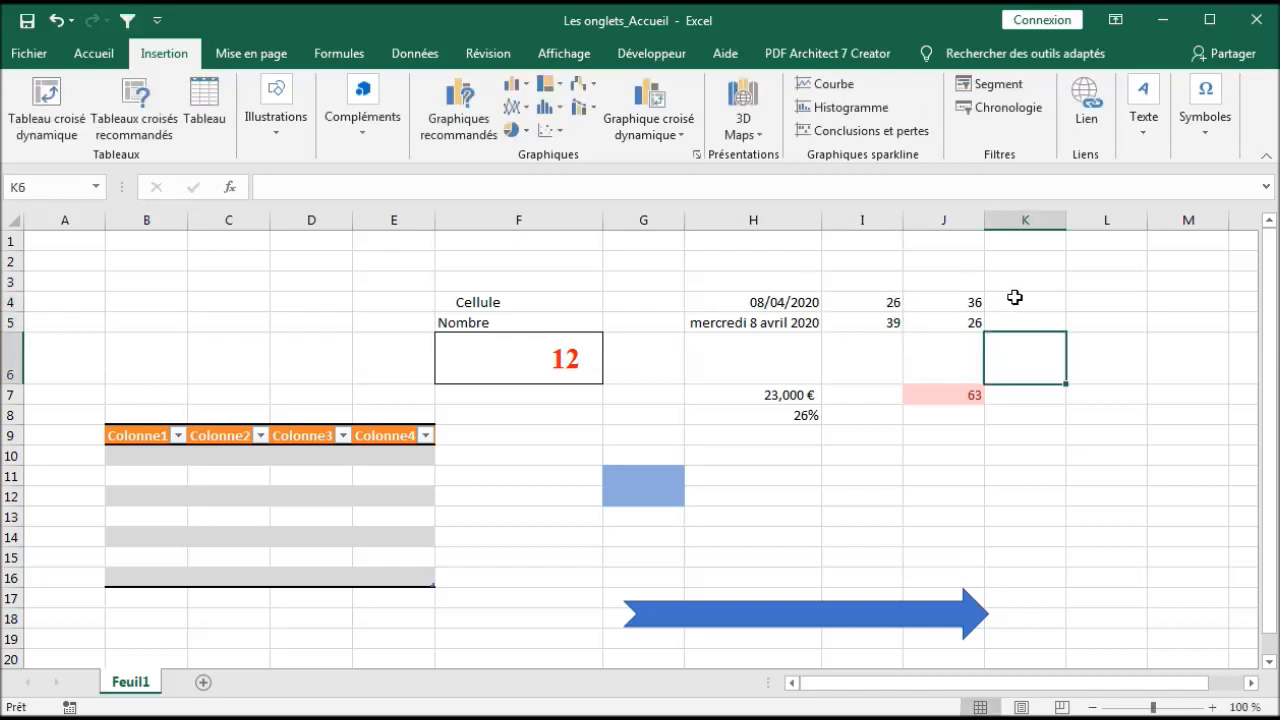
- With cell K4 selected, insert a 2D clustered column chart and place it over columns B to F, rows 3 to 16
left_click(1011, 303)
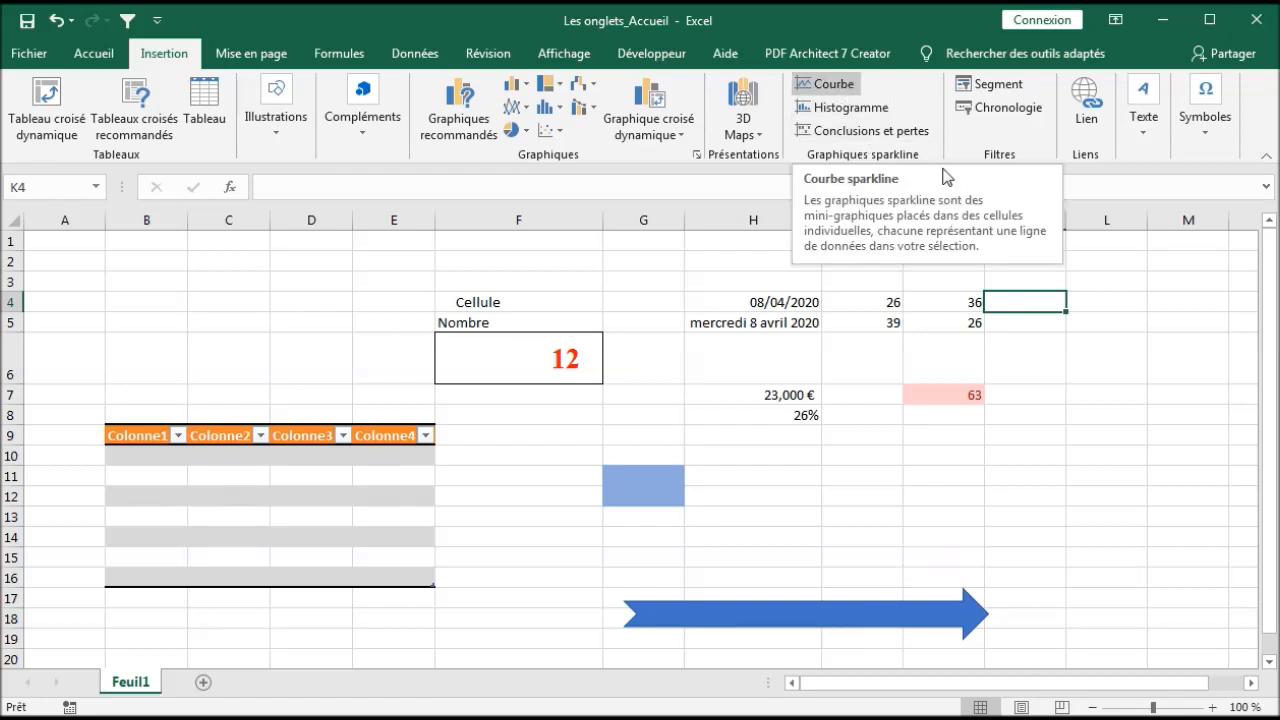
left_click_drag(887, 300, 962, 300)
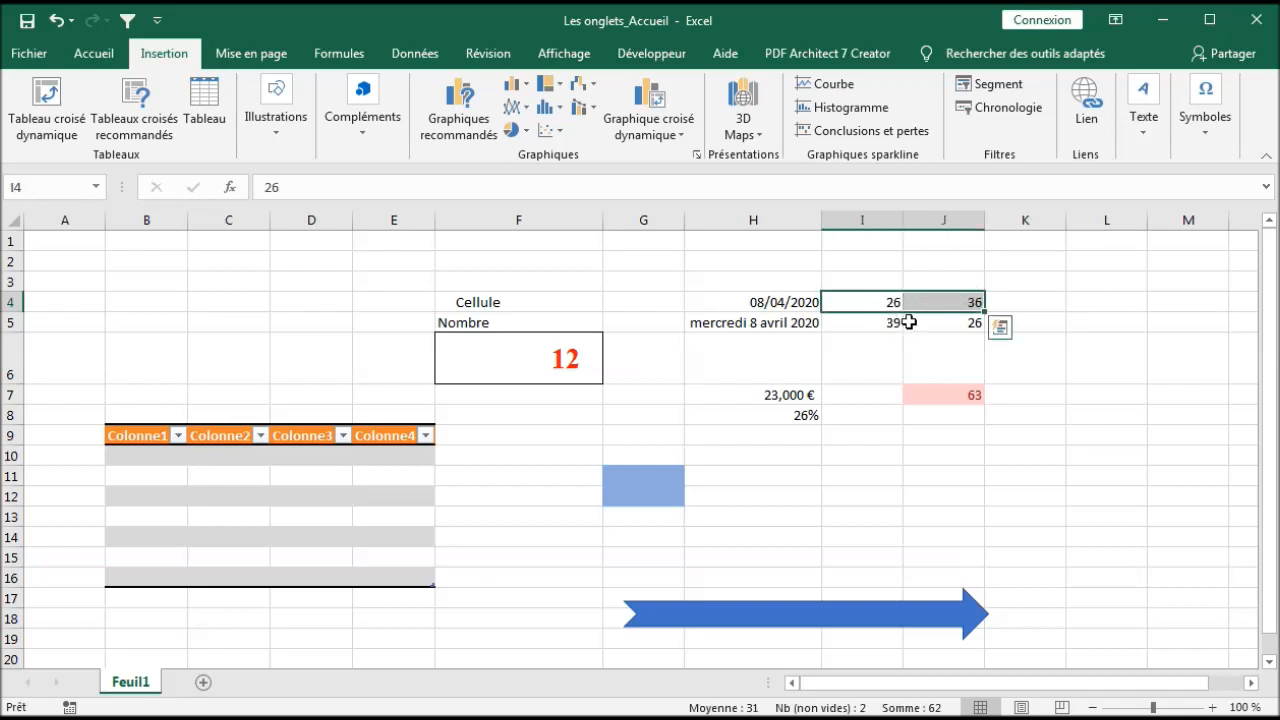
left_click_drag(889, 322, 941, 322)
left_click(1010, 300)
left_click(945, 302)
left_click(1010, 302)
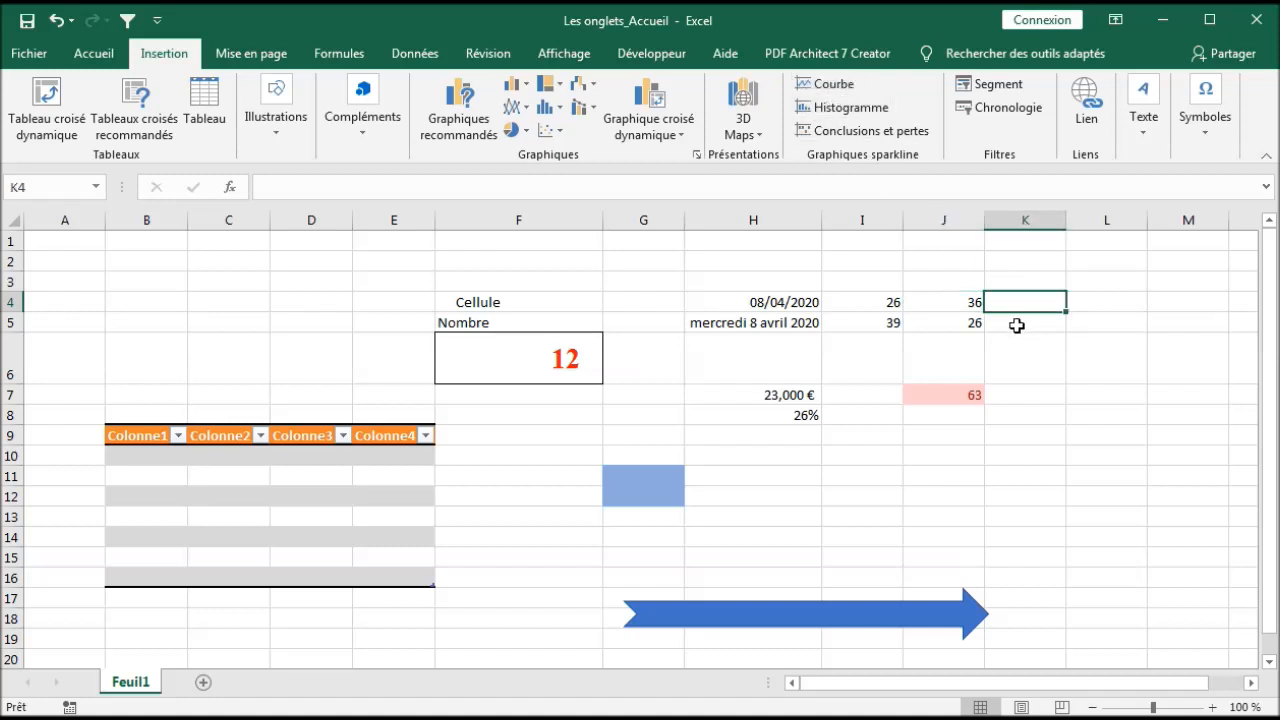
left_click(518, 85)
left_click(531, 145)
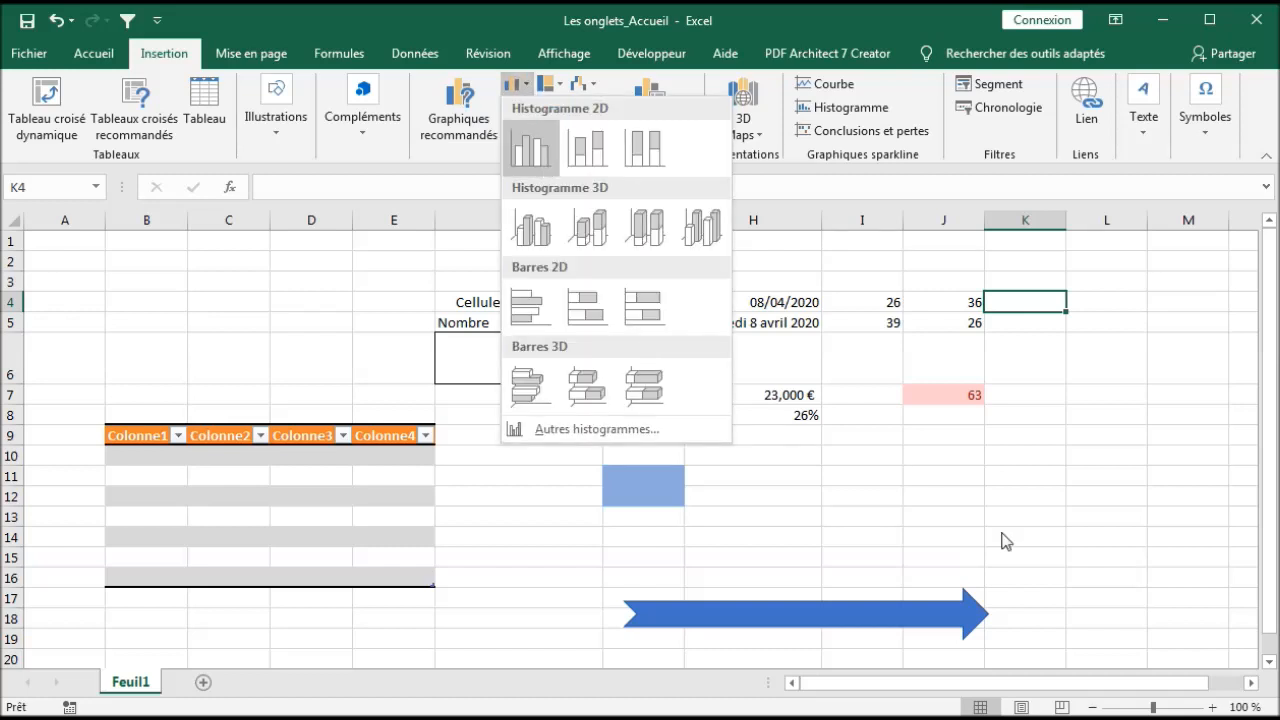
left_click(653, 452)
left_click_drag(705, 330, 403, 307)
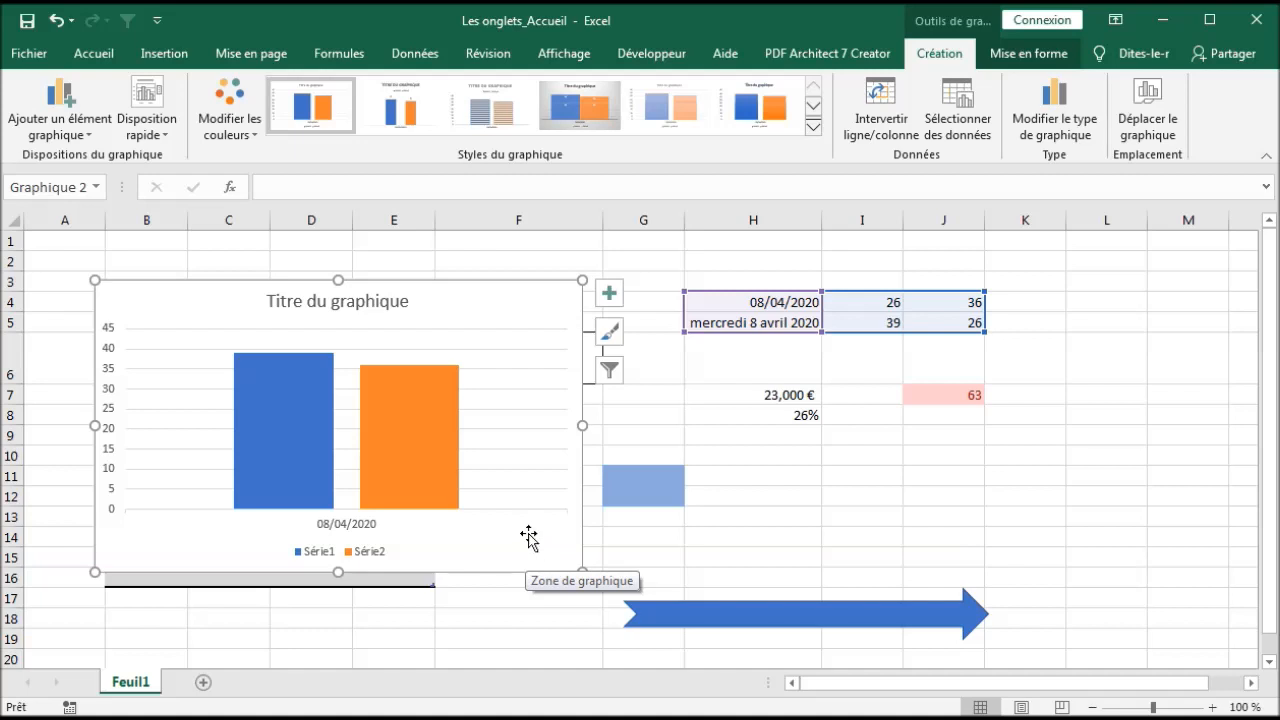
- Create a line sparkline in cell K4 from the data range I4:J4
left_click(1043, 297)
left_click(183, 62)
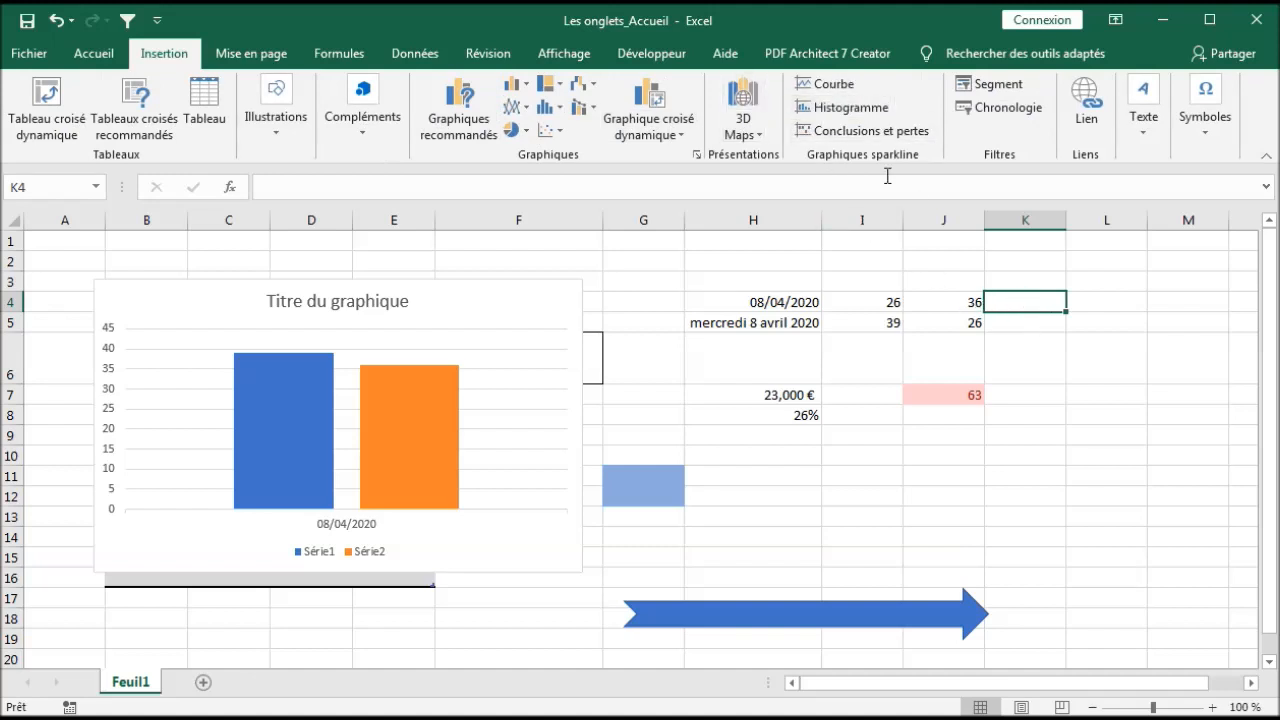
left_click(825, 85)
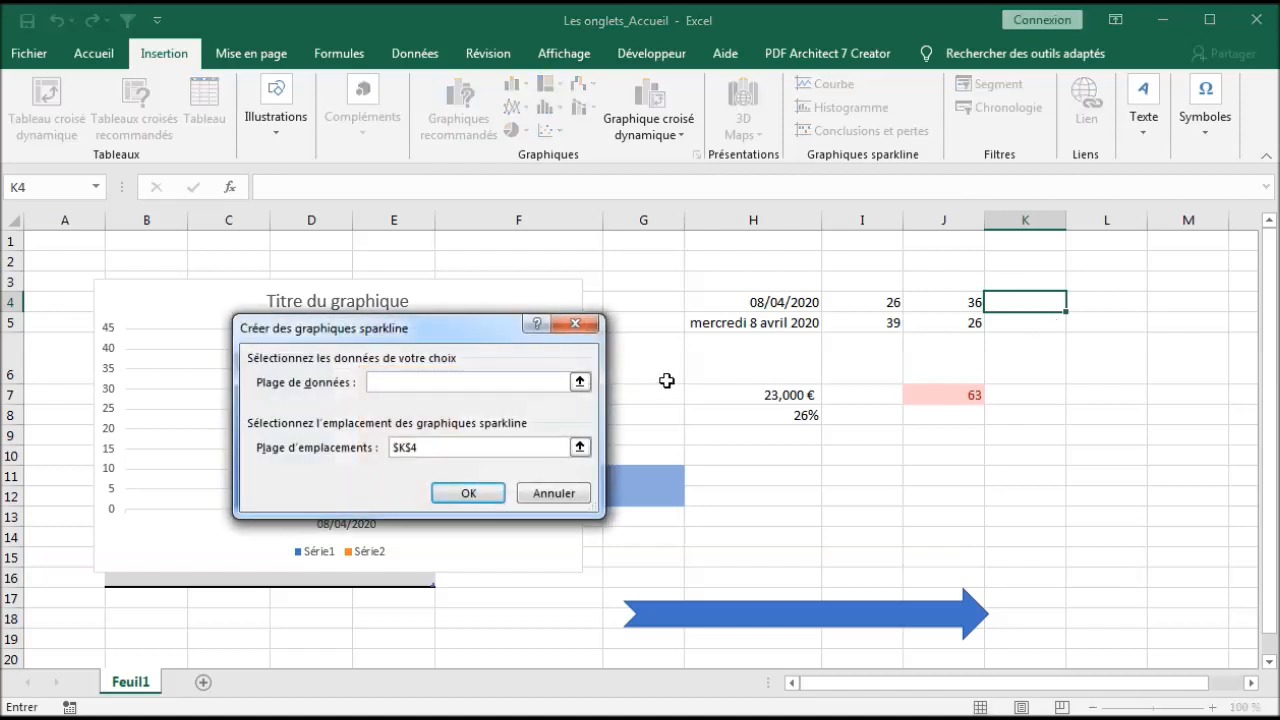
left_click_drag(866, 305, 925, 299)
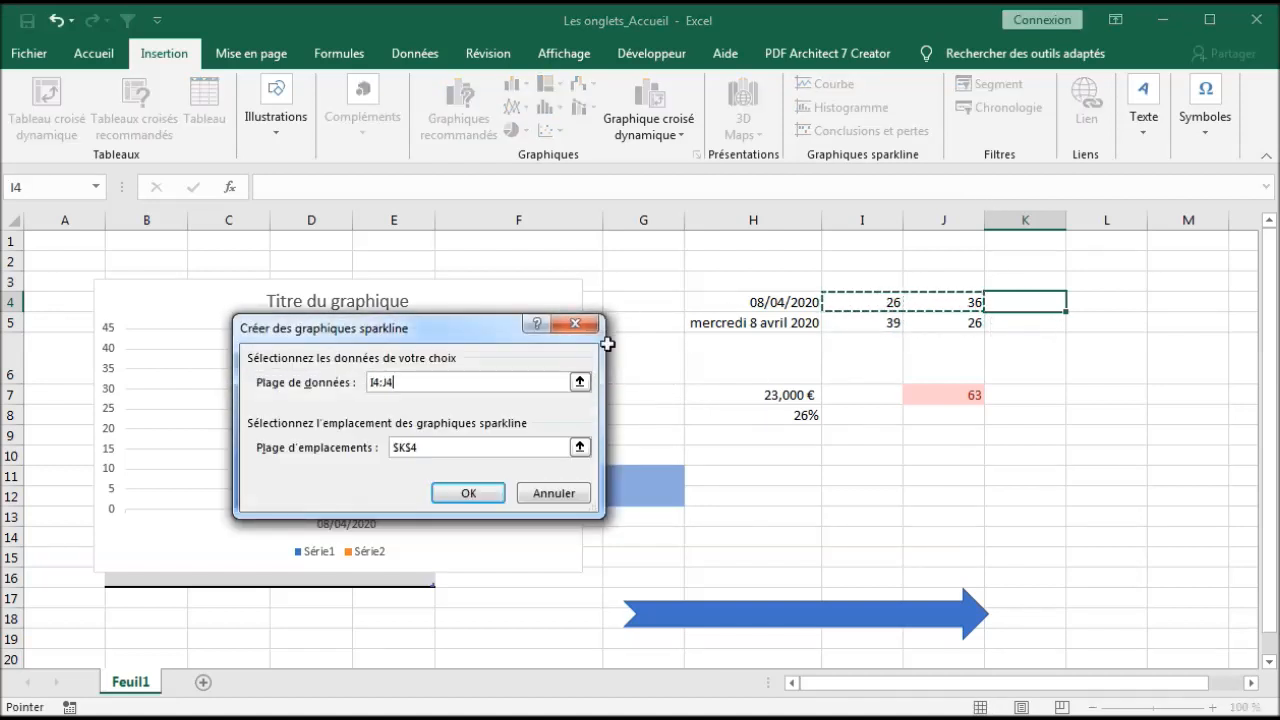
left_click(468, 493)
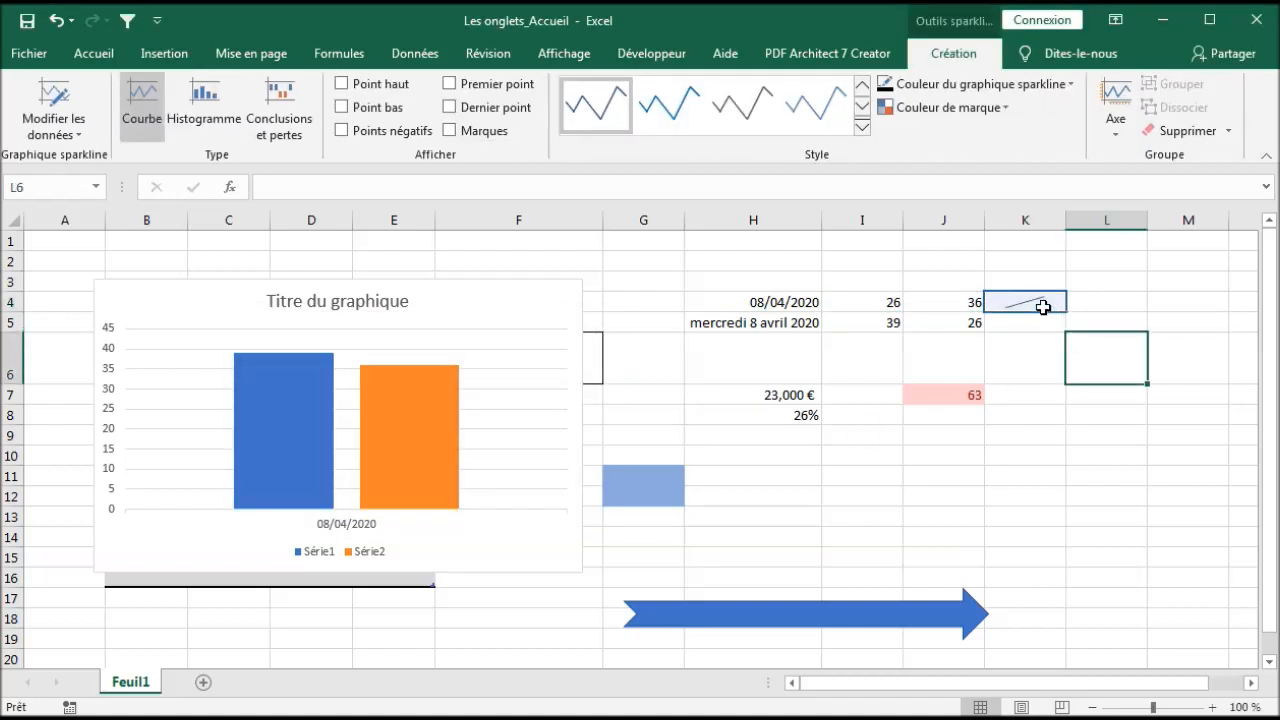
- Set cell J4 to 56 to update the sparkline and the chart
left_click(961, 305)
left_click(894, 306)
left_click(947, 305)
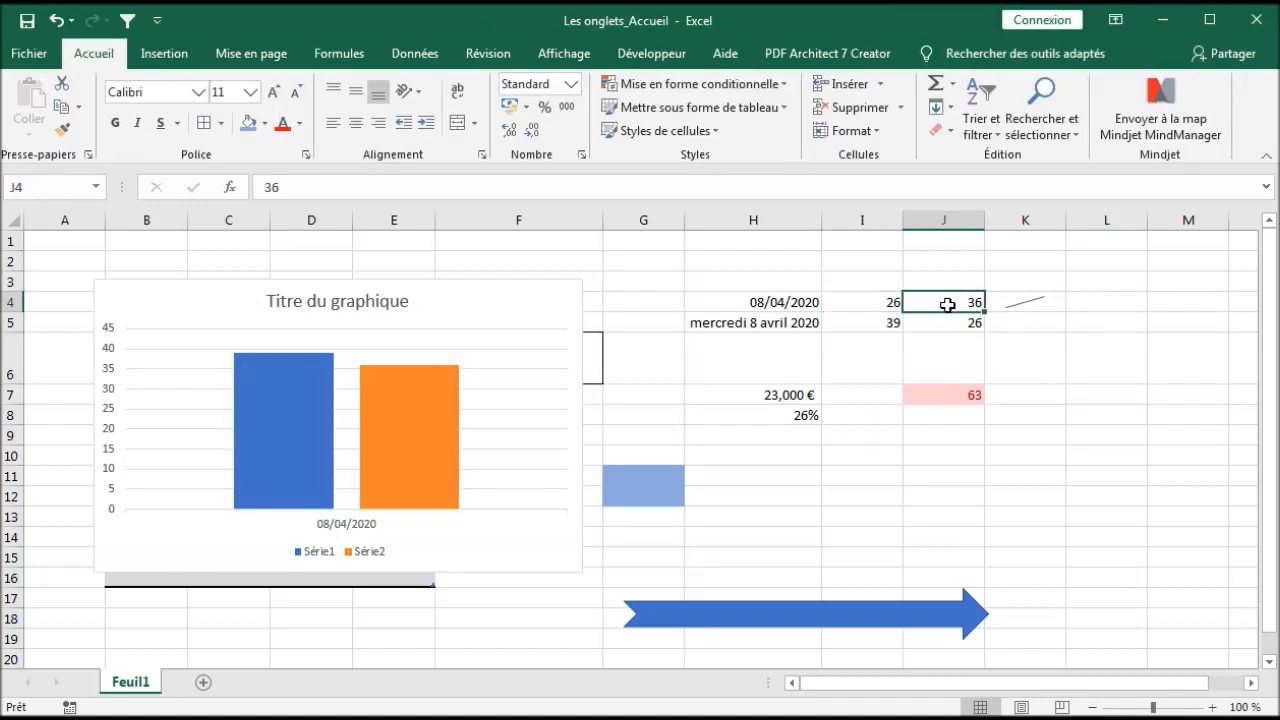
type("56")
left_click(1006, 378)
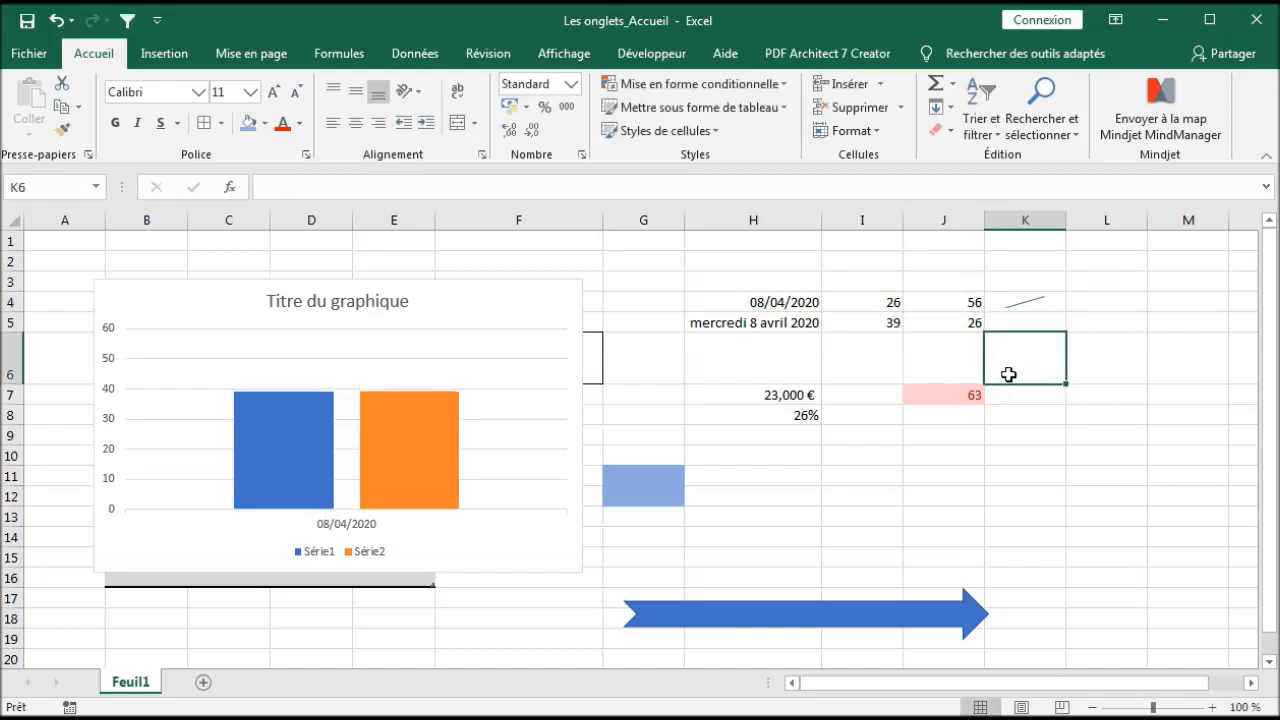
- Insert a new column before column K and enter 96 in cell K4
left_click(1000, 219)
right_click(1003, 219)
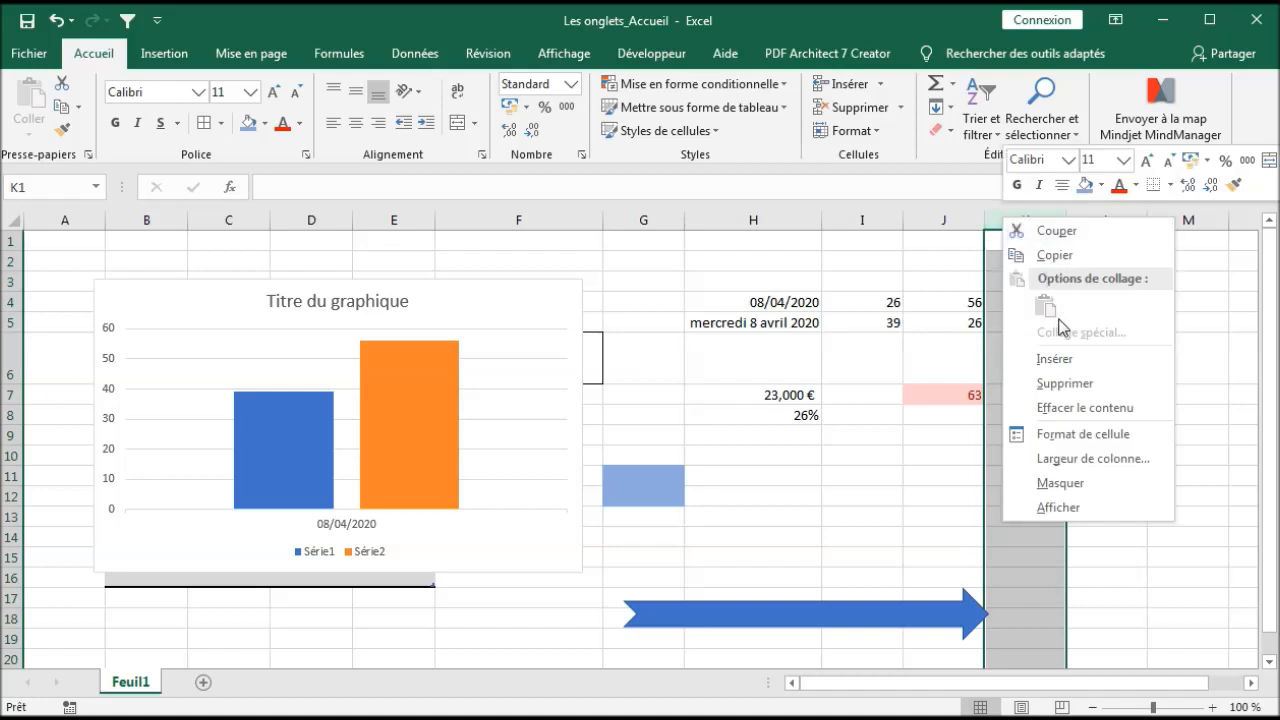
left_click(1058, 358)
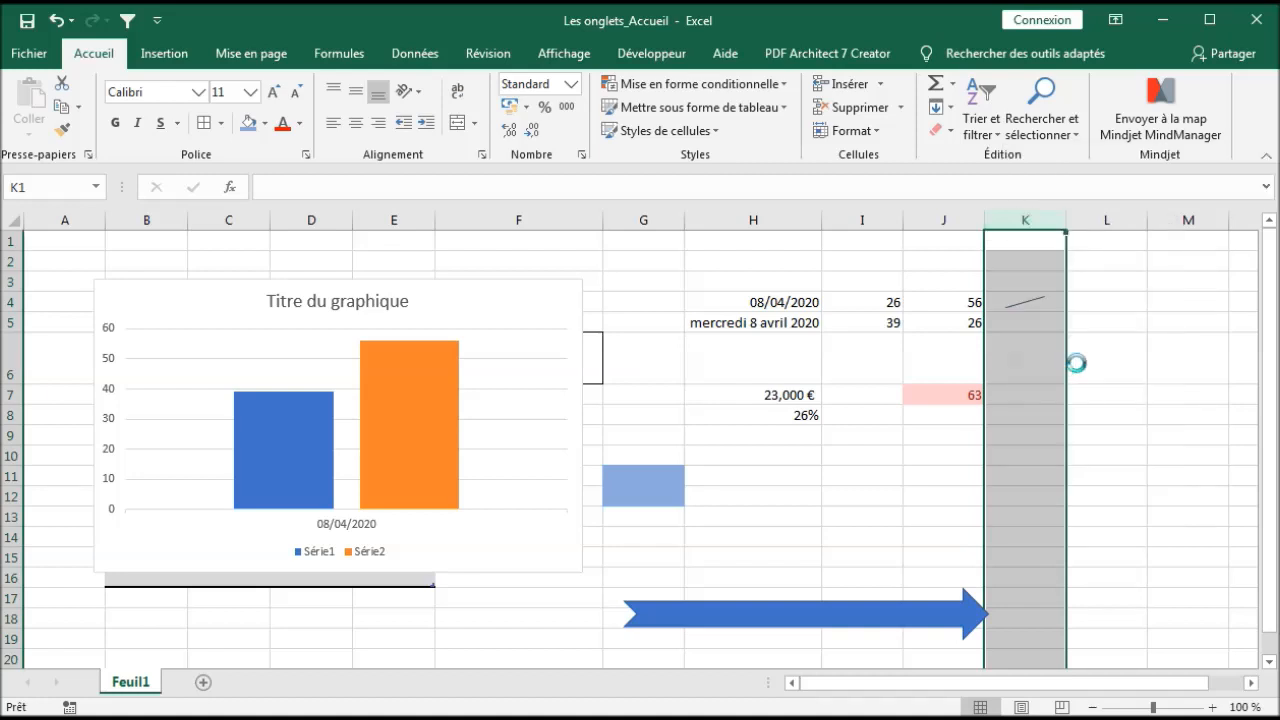
left_click(1016, 301)
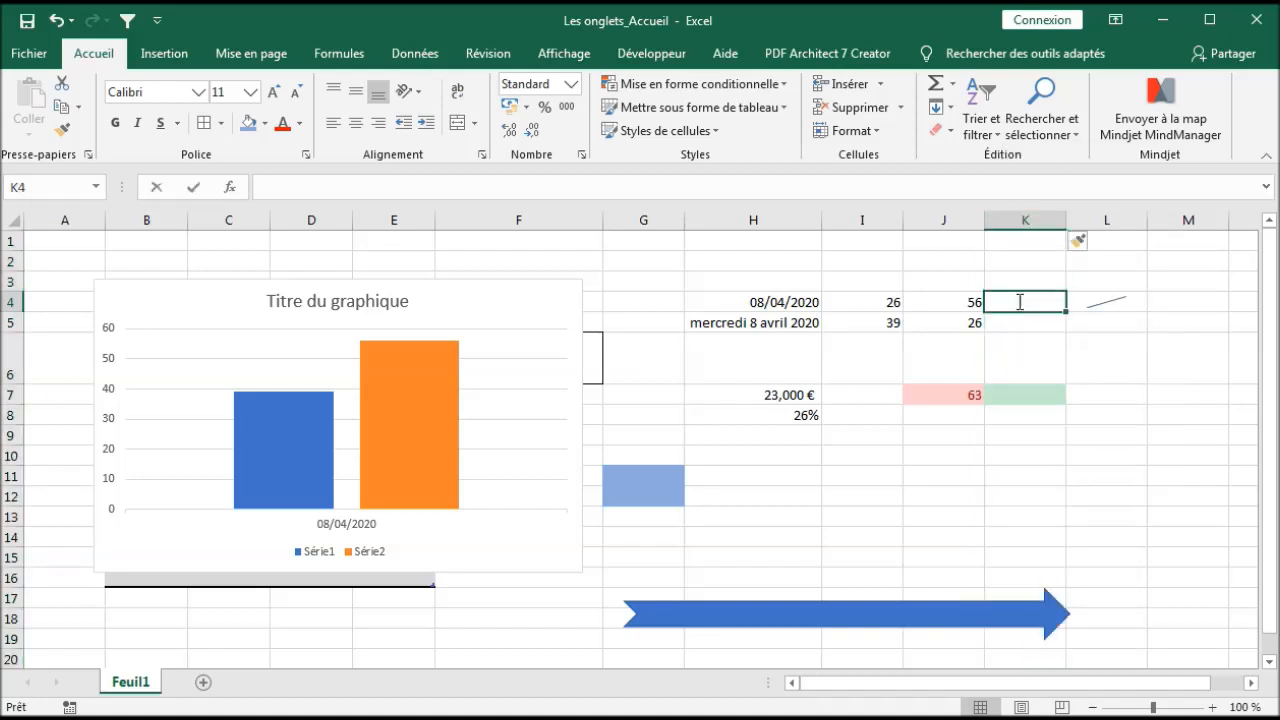
type("96")
key("Return")
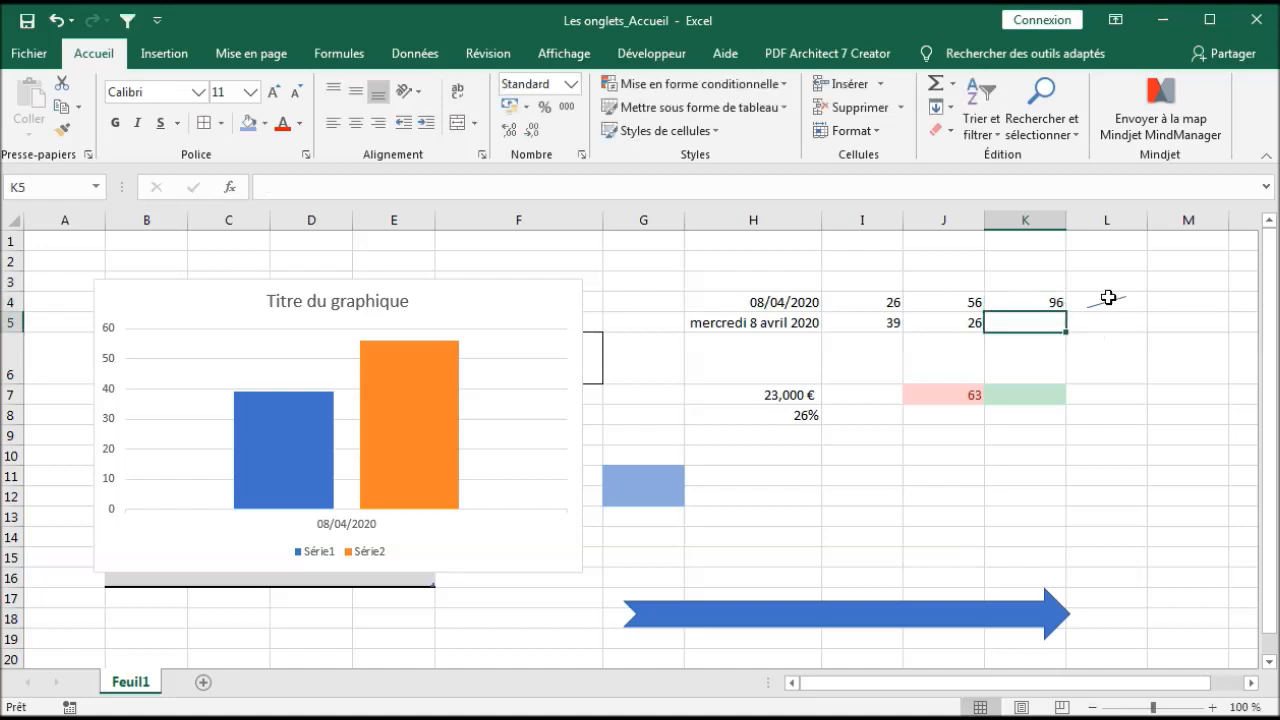
- Extend the data range of the sparkline in L4 to I4:K4
left_click(1109, 298)
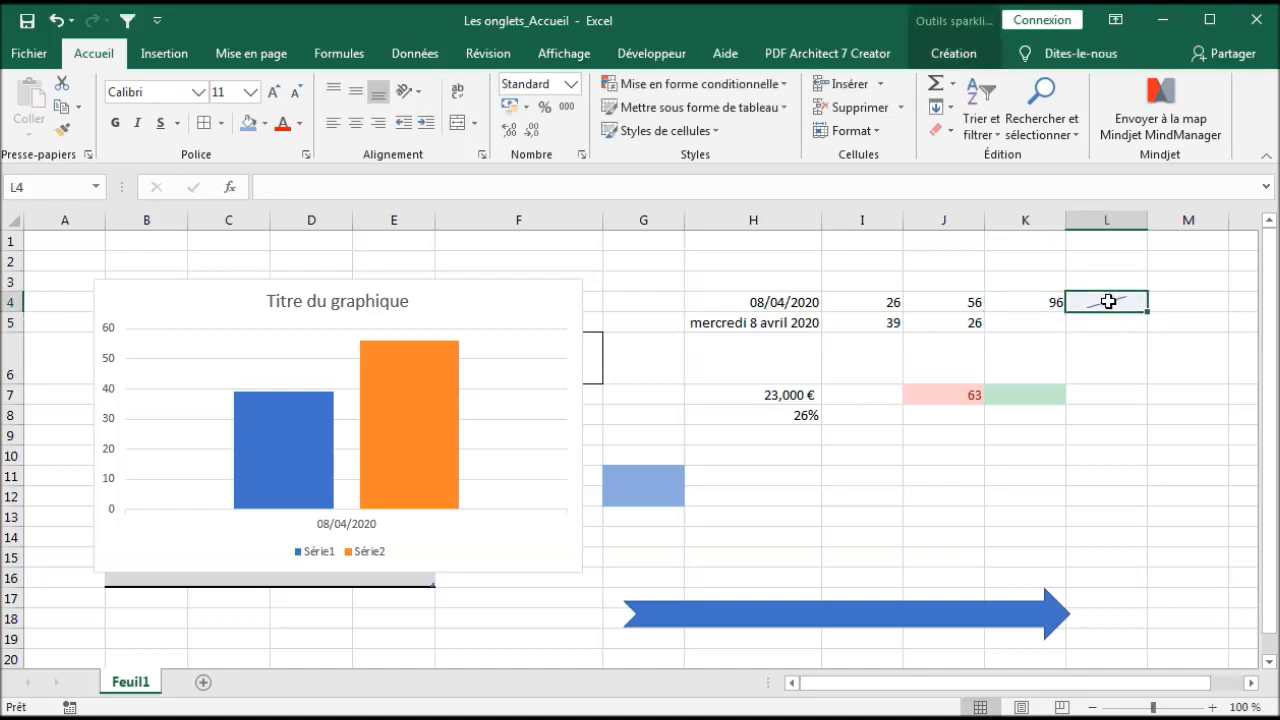
left_click(164, 55)
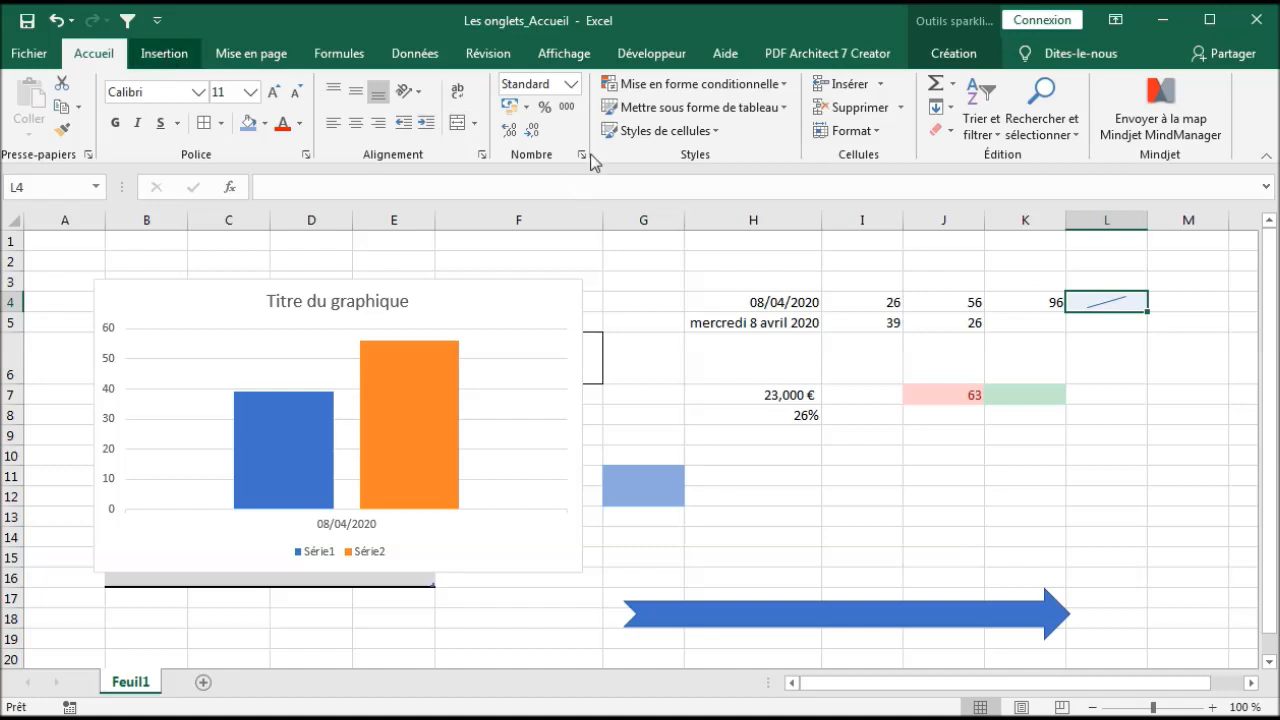
right_click(1103, 300)
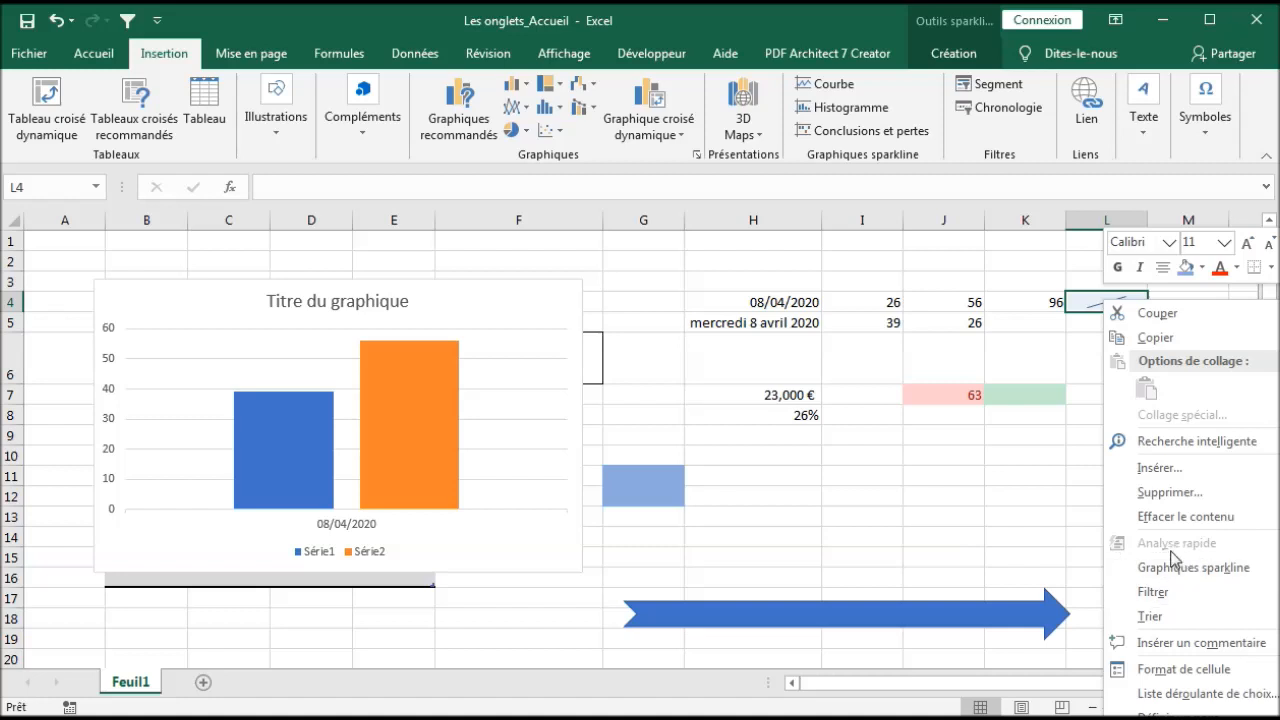
left_click(1278, 567)
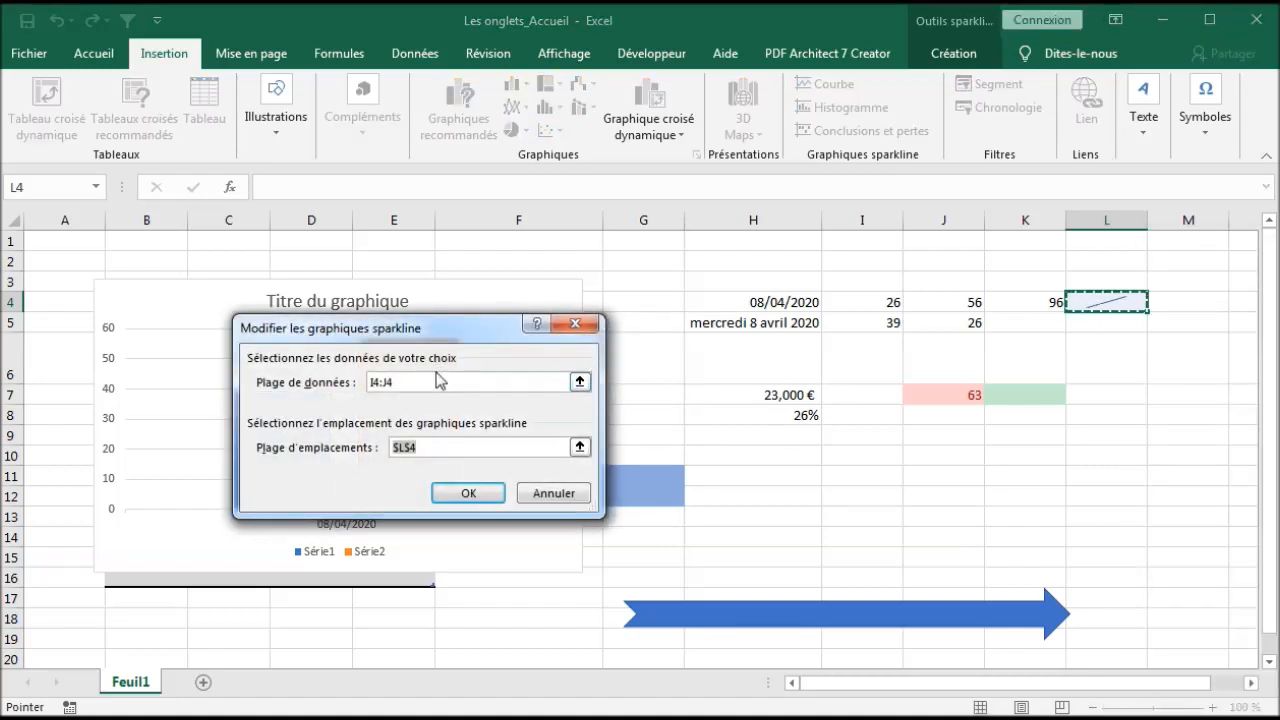
left_click(390, 383)
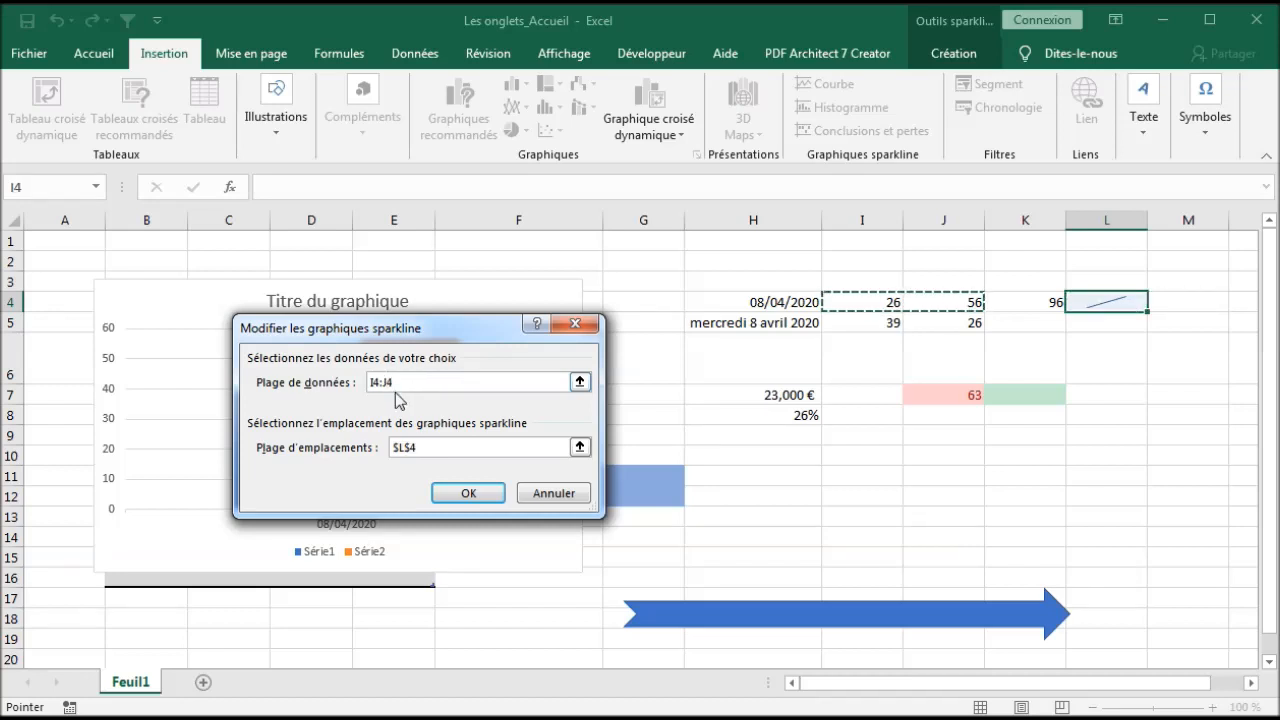
key("BackSpace")
type("K")
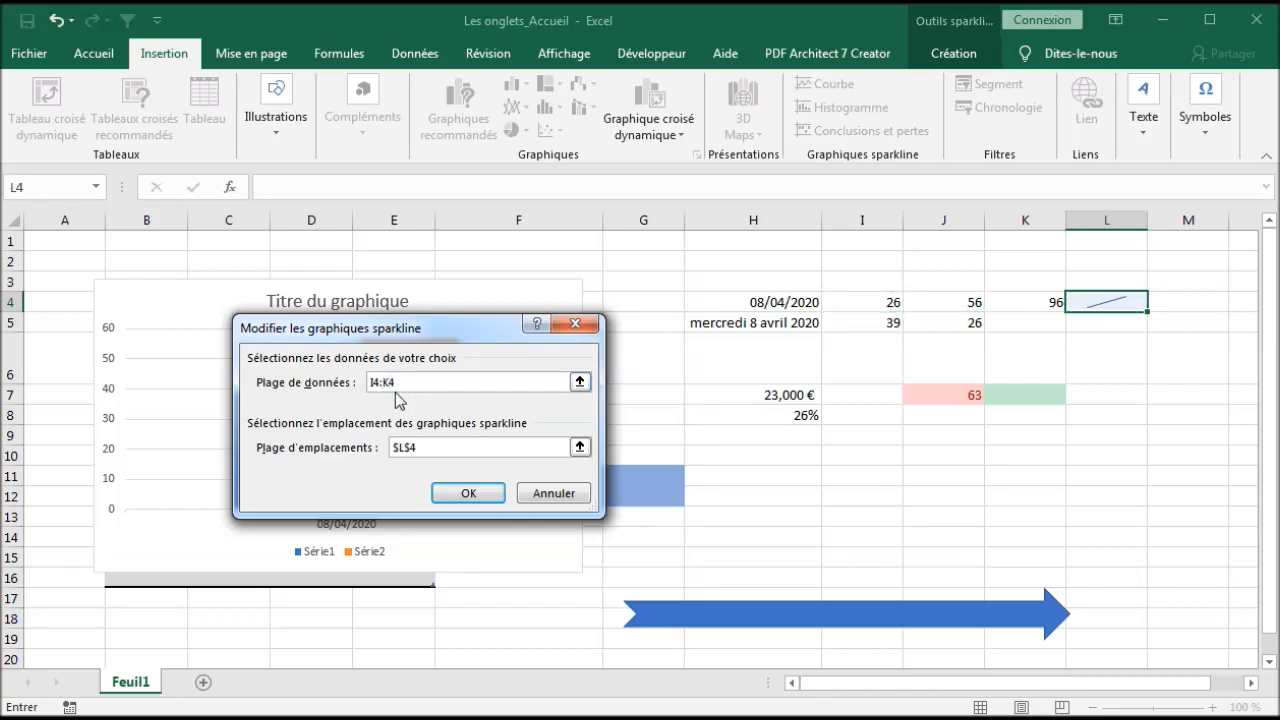
key("Return")
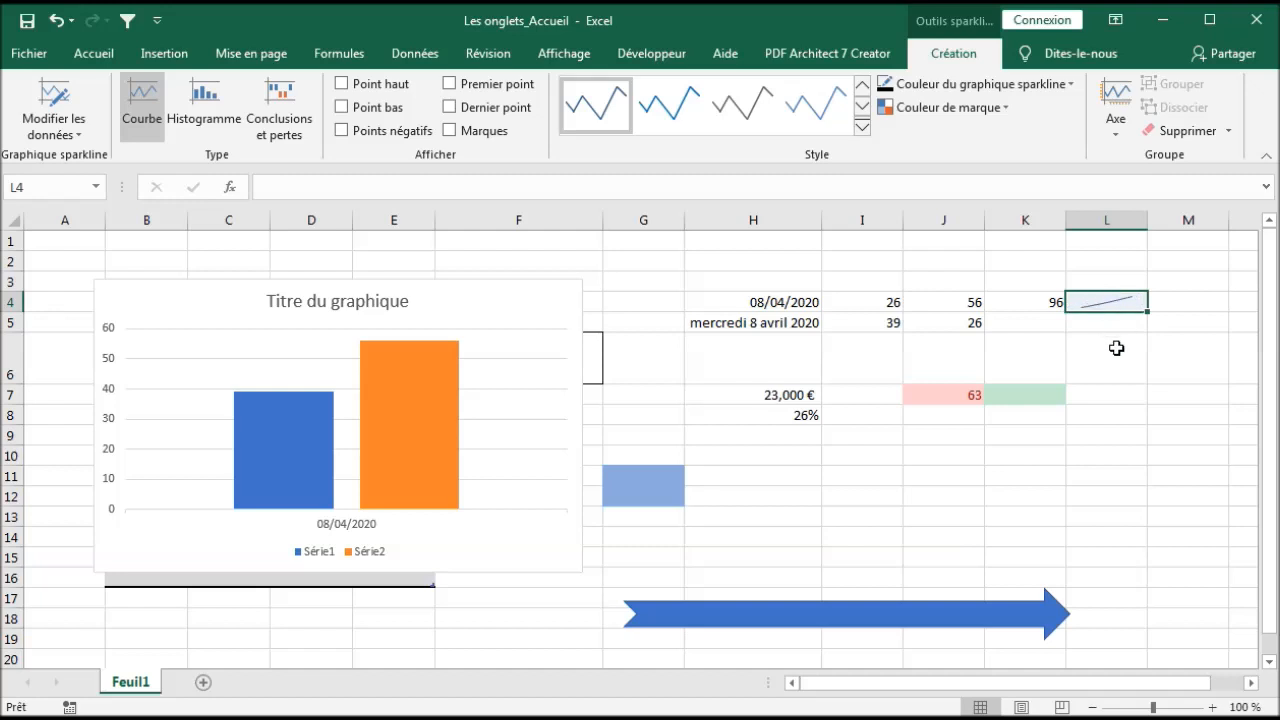
- Insert a WordArt text in the plain solid black style on the sheet
left_click(1116, 346)
left_click(164, 53)
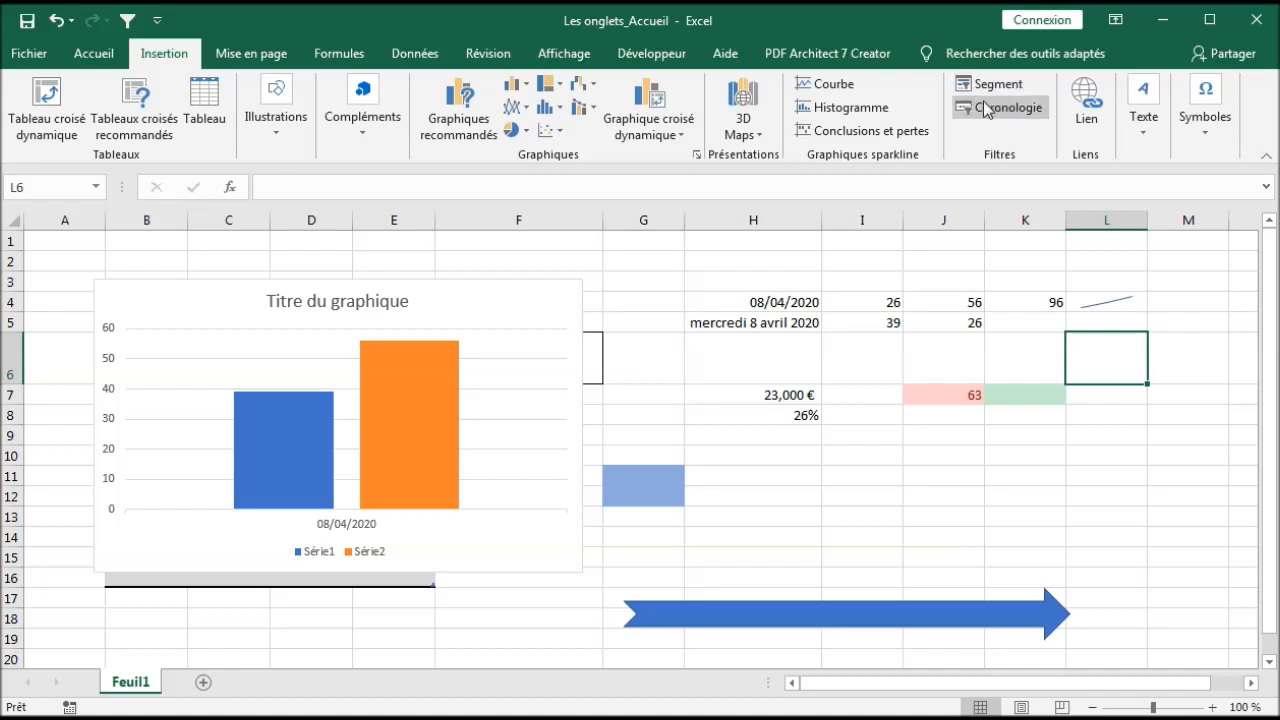
left_click(1144, 118)
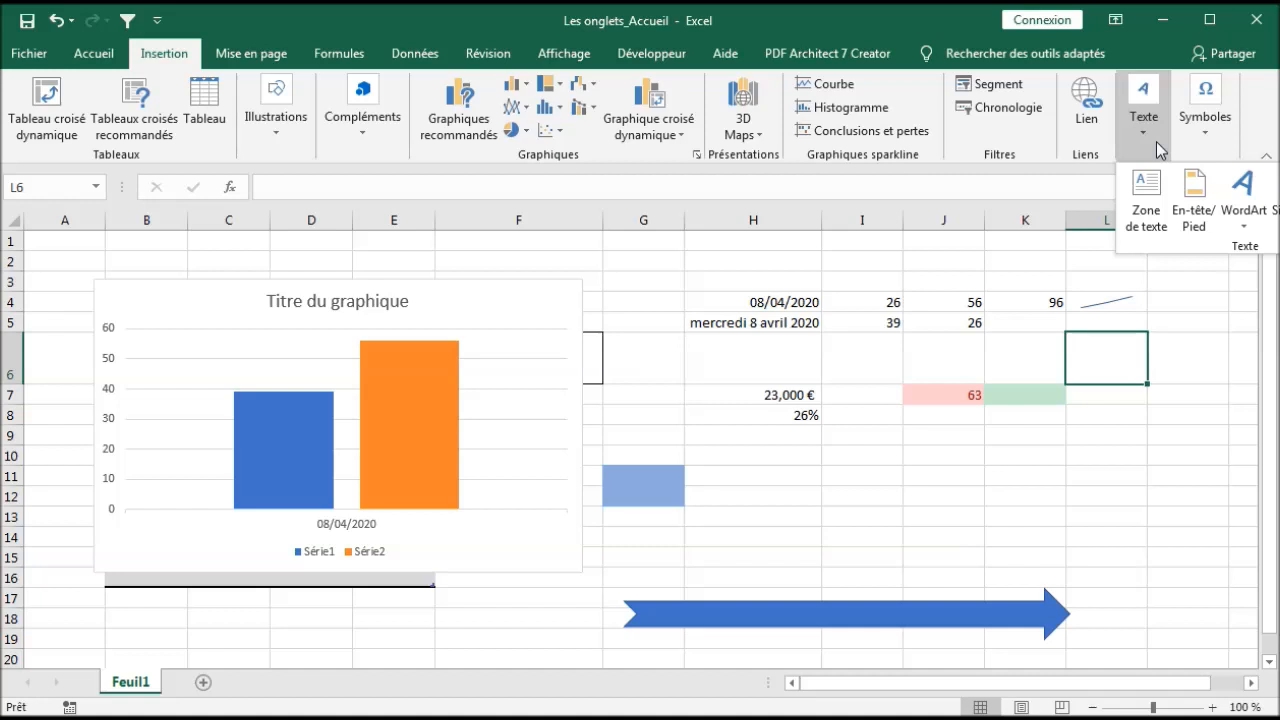
left_click(1240, 225)
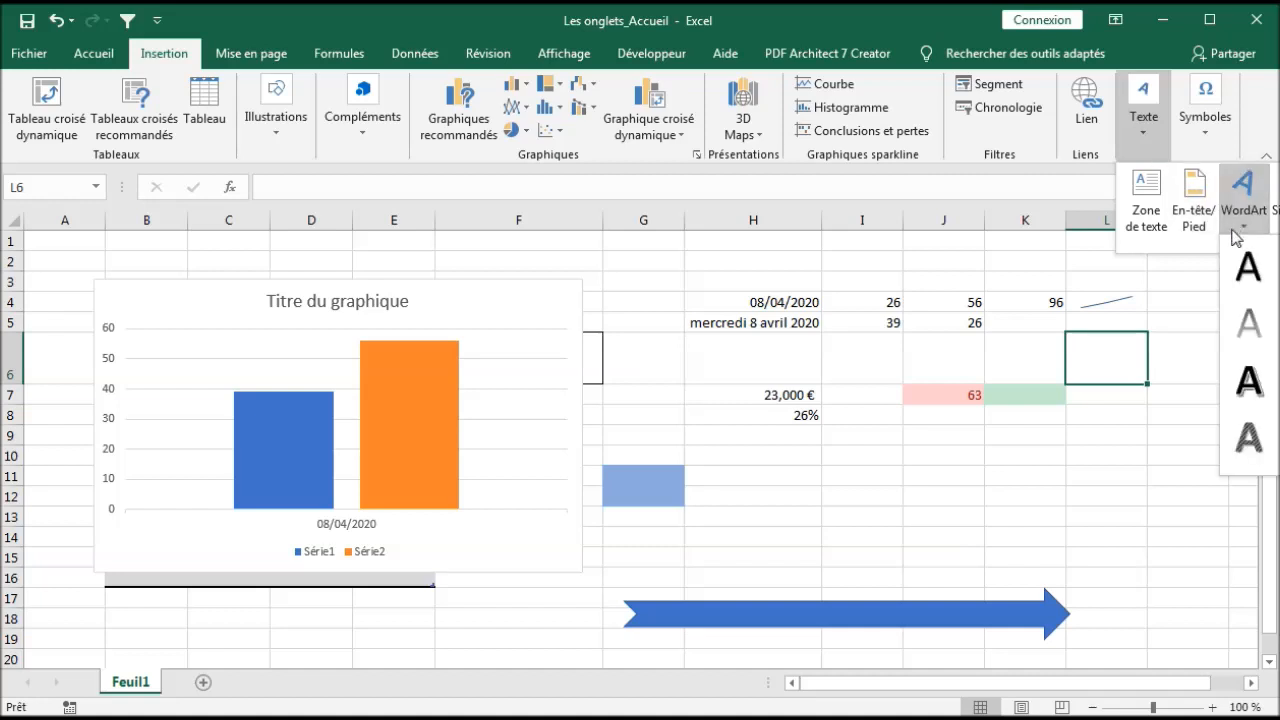
left_click(1252, 272)
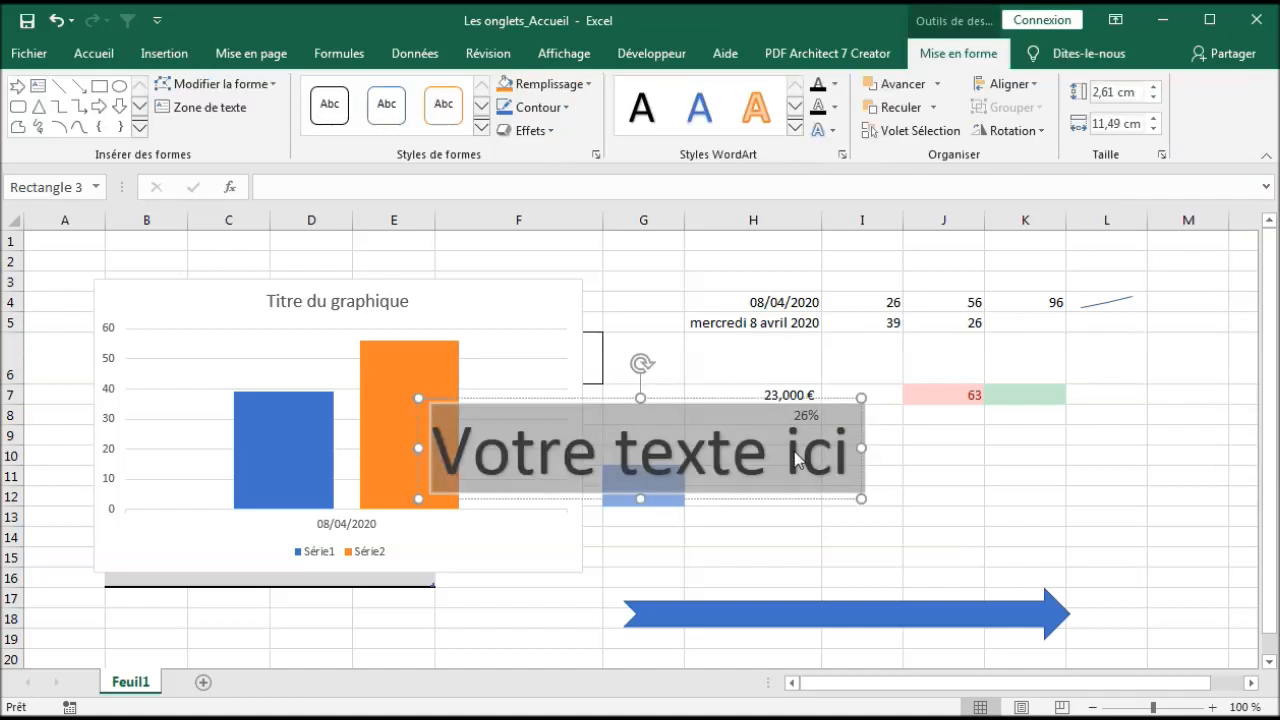
- Widen the WordArt text box to 16.07 cm and select the first letter of its text
left_click(777, 473)
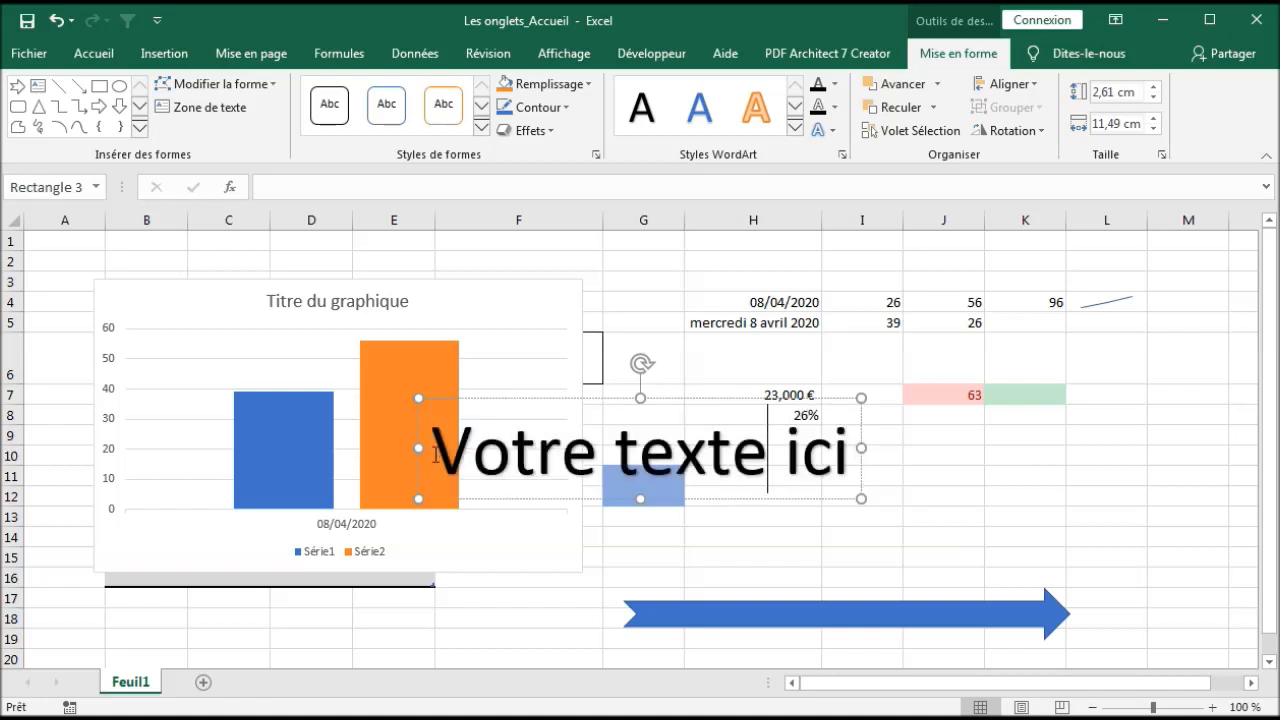
key("ctrl+a")
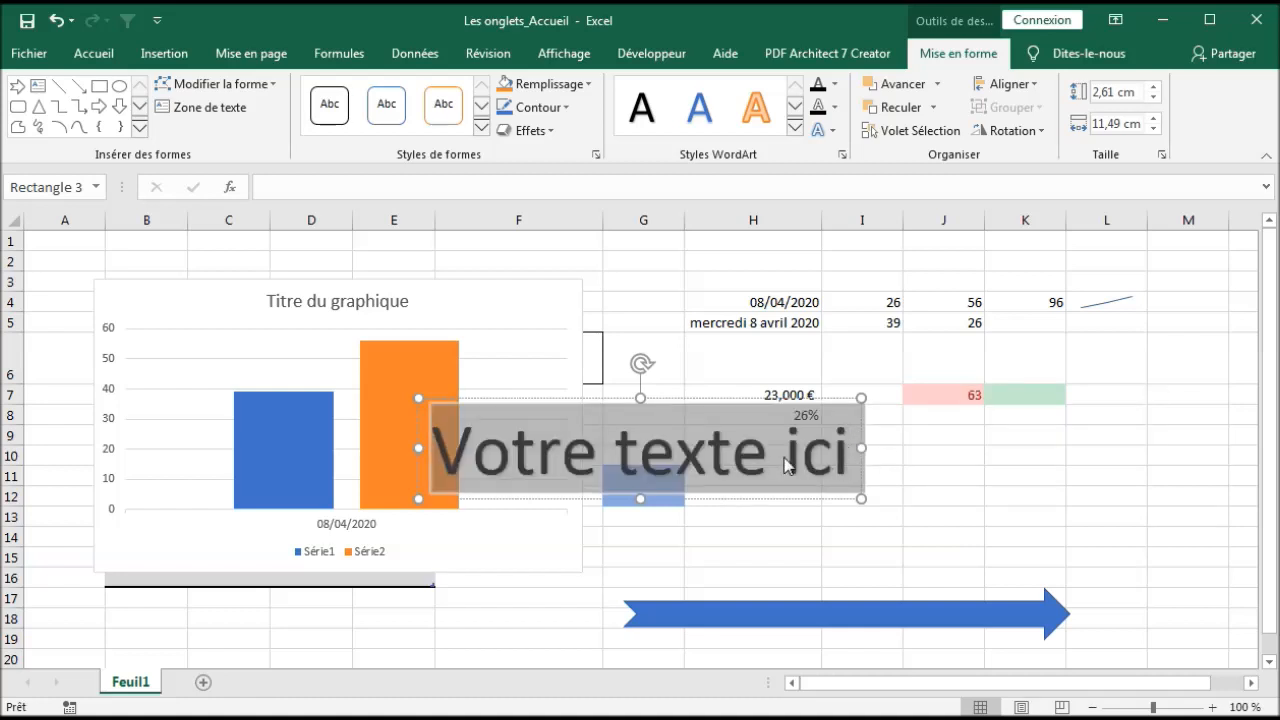
left_click_drag(862, 501, 1038, 500)
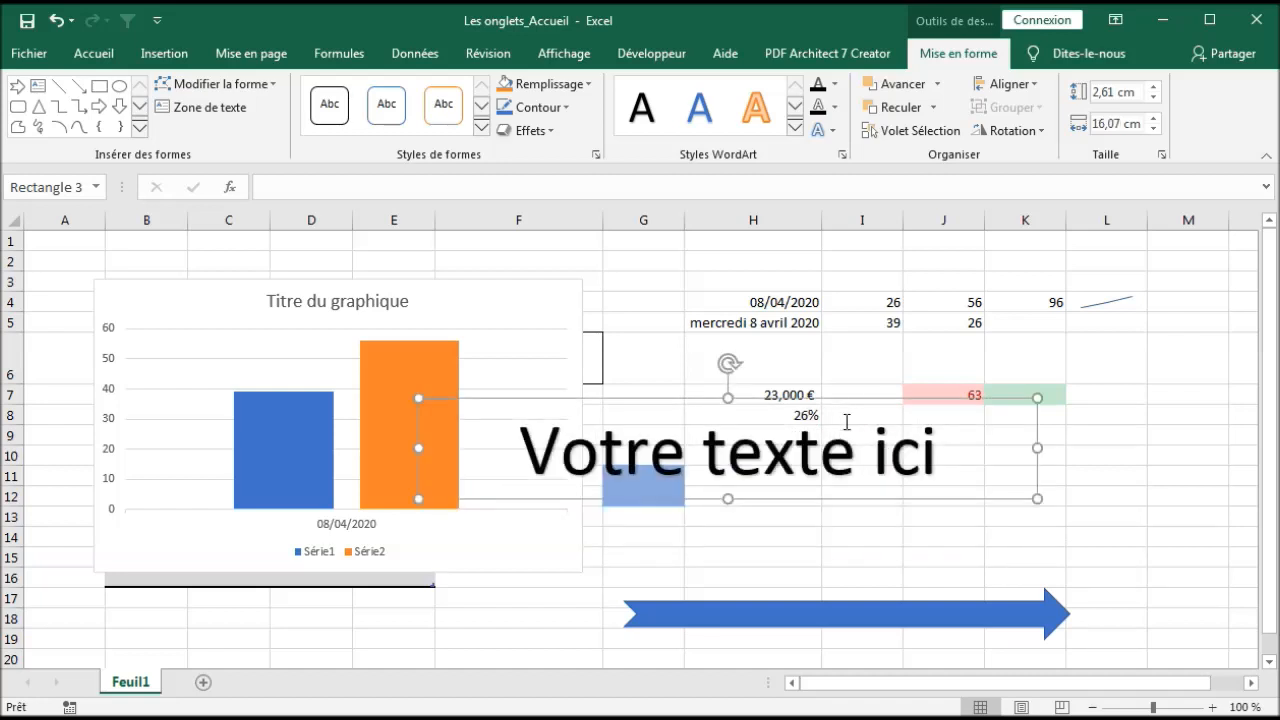
left_click(935, 436)
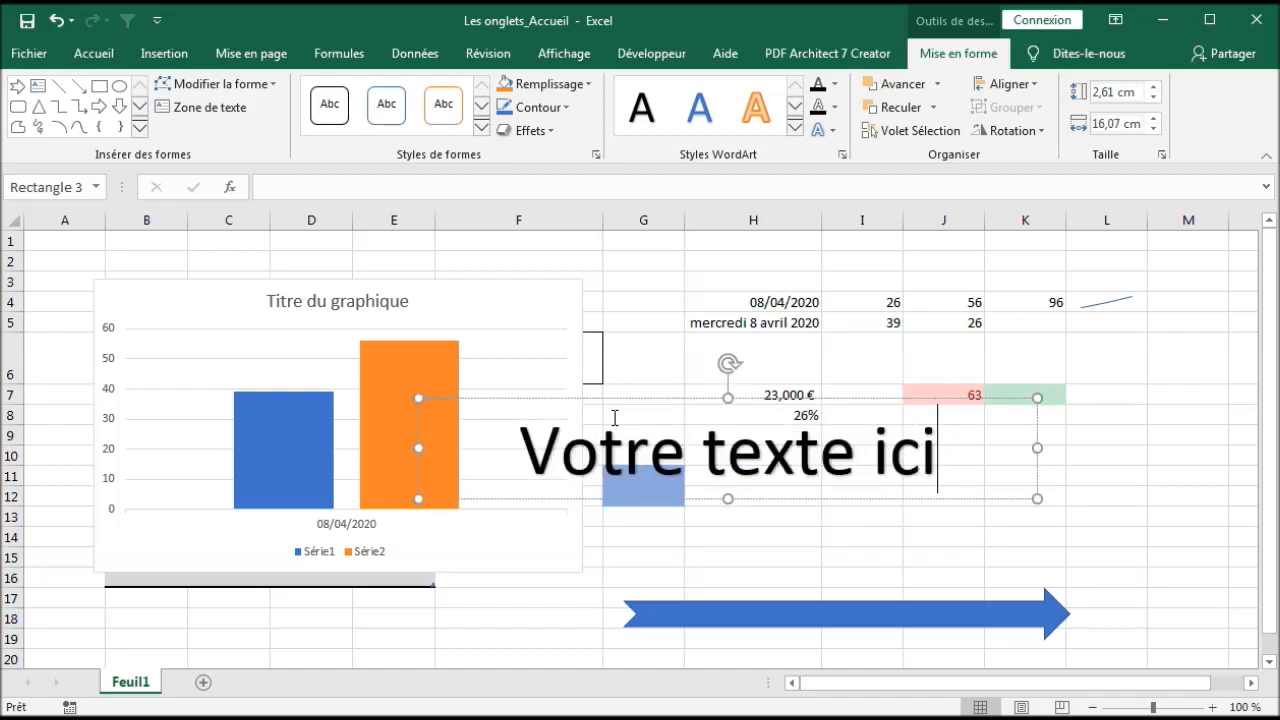
triple_click(521, 430)
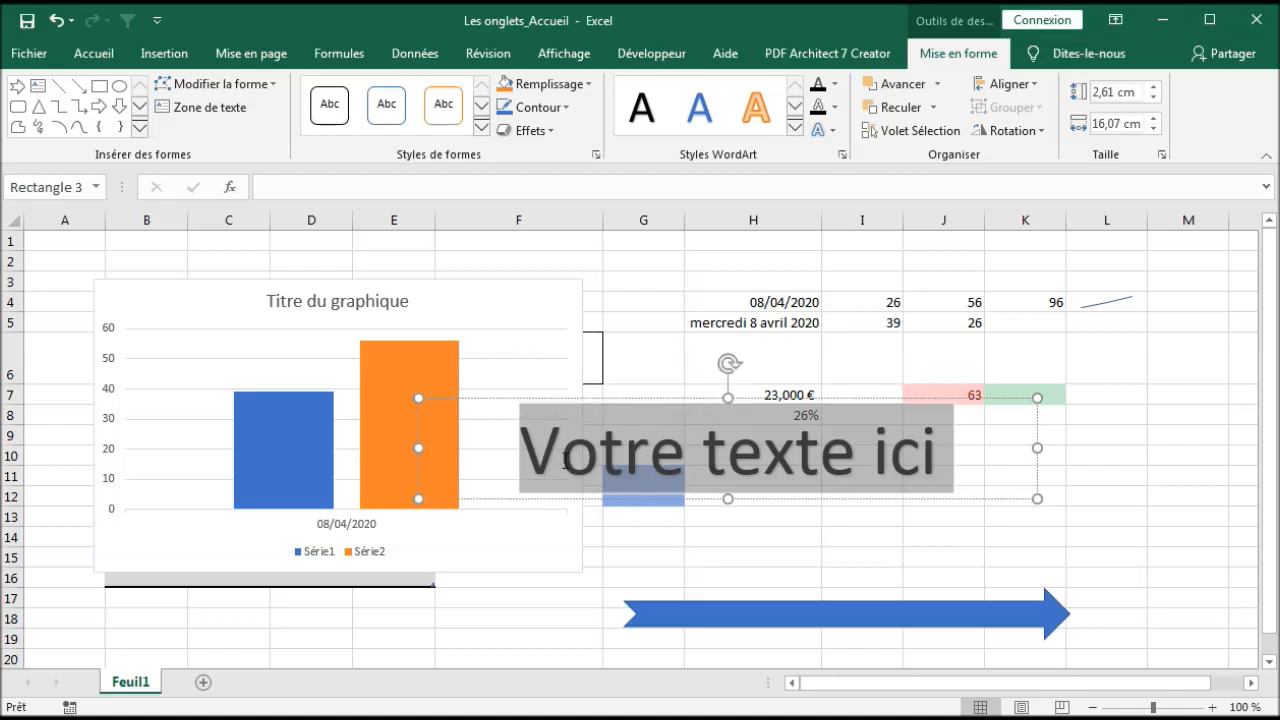
left_click(557, 452)
left_click_drag(557, 452, 524, 448)
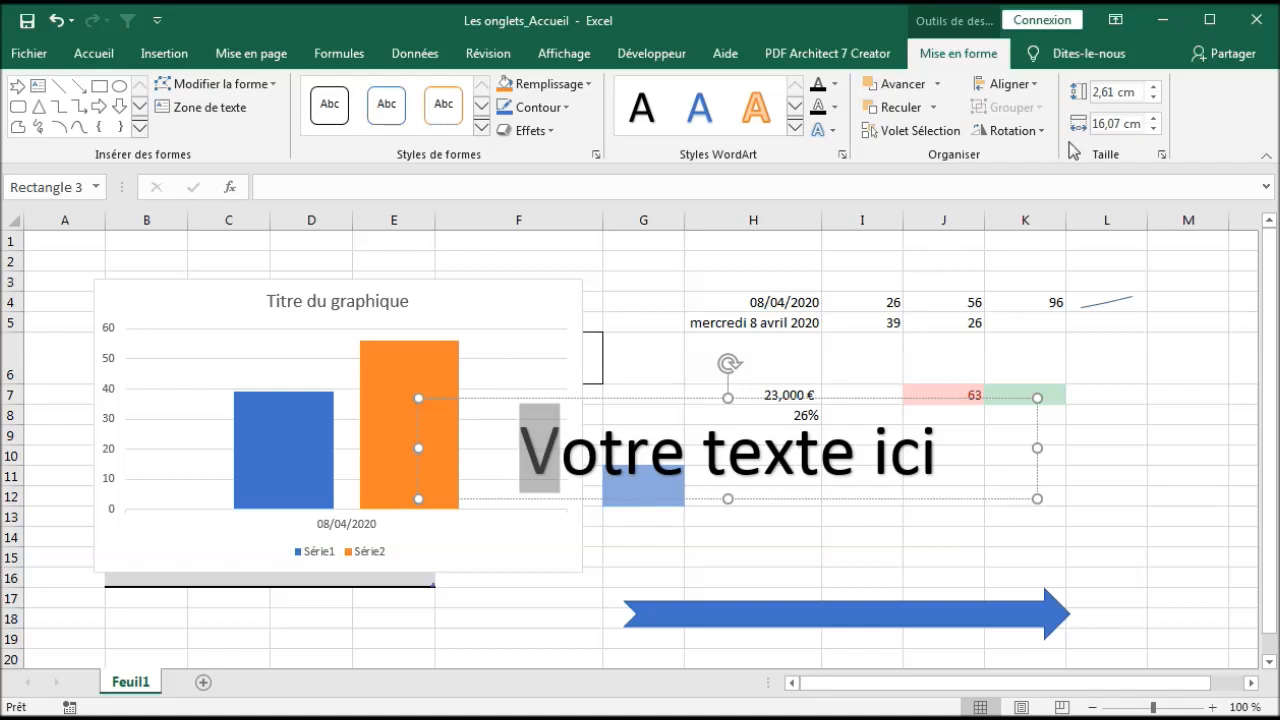
- Examine the symbol and equation insertion tools, including the gallery of predefined equations
left_click(92, 54)
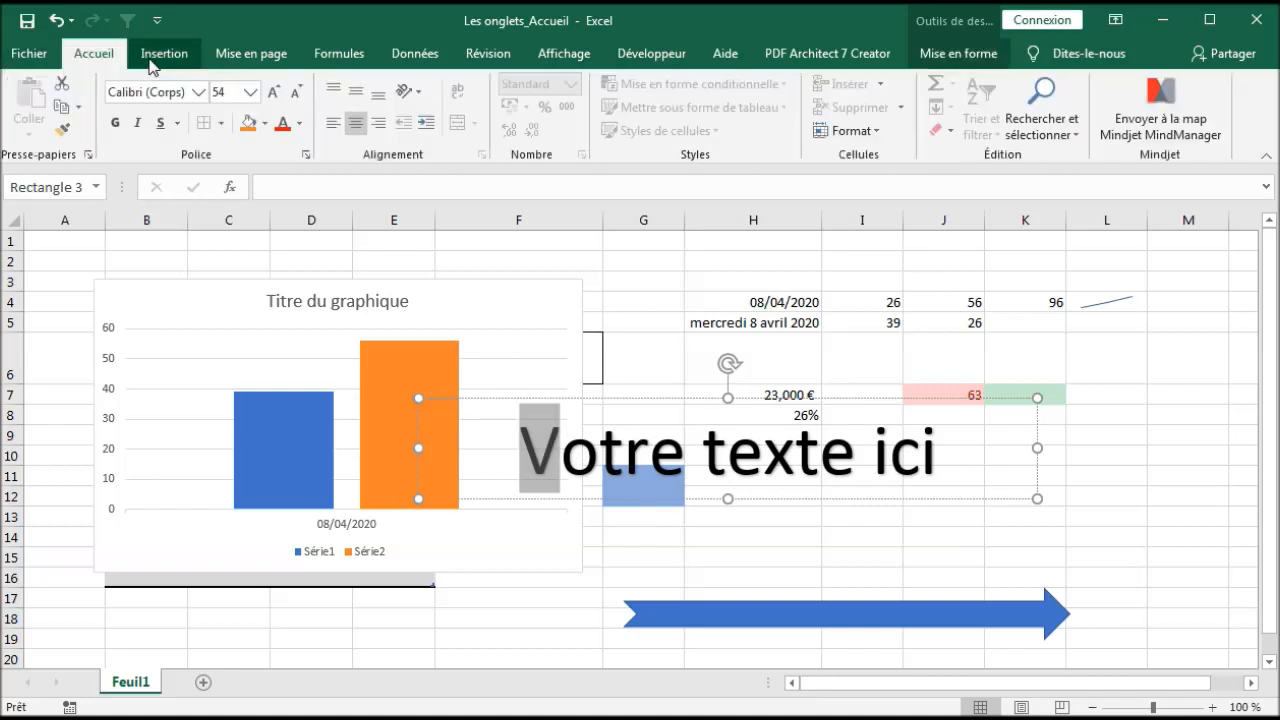
left_click(164, 53)
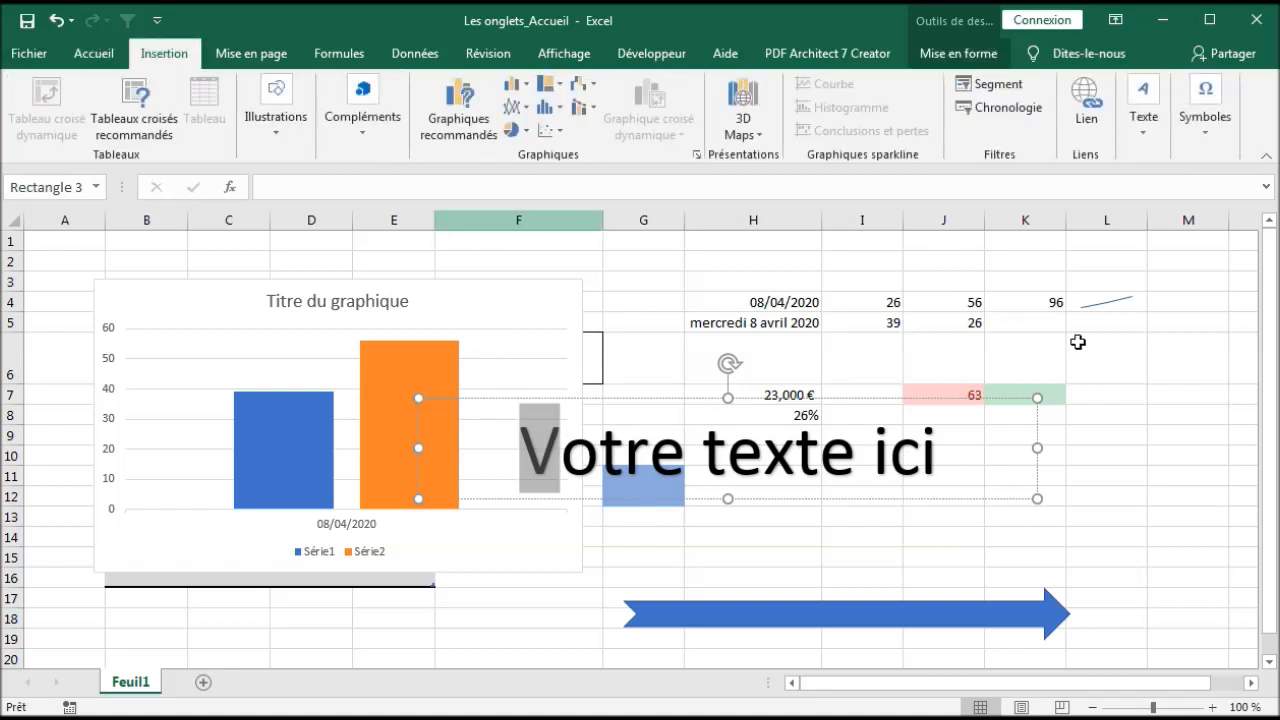
left_click(1207, 135)
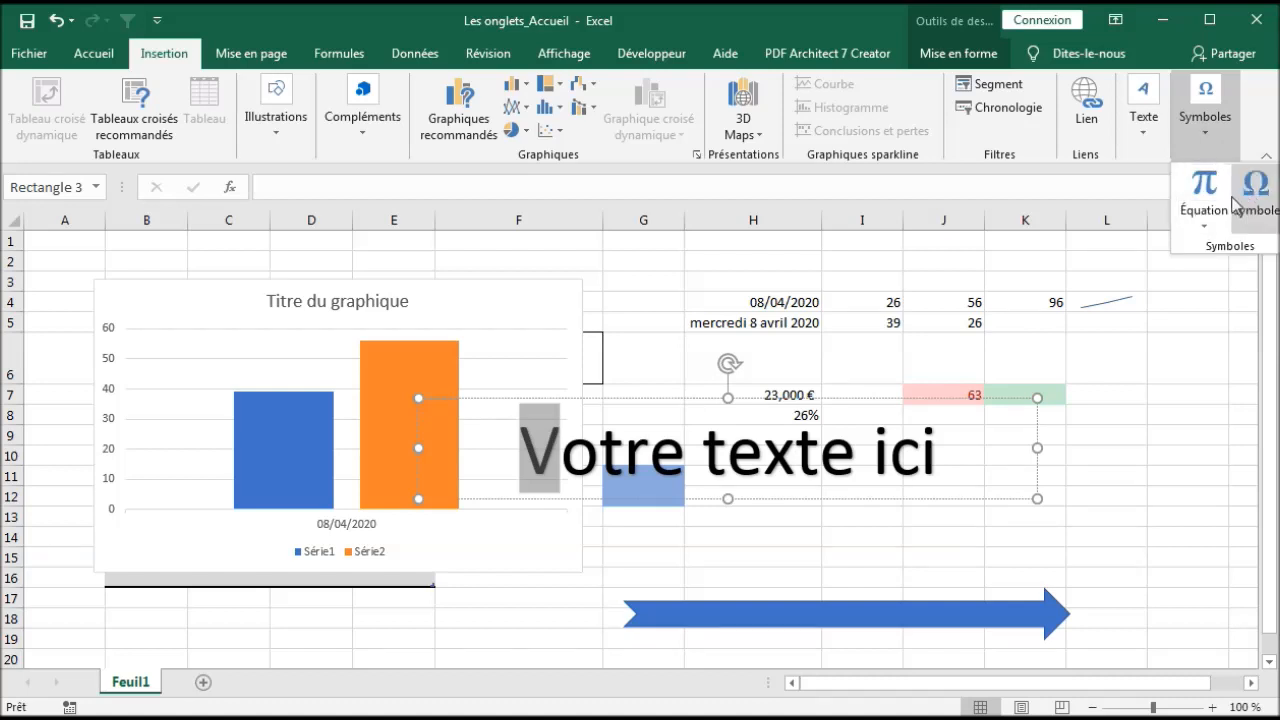
left_click(1209, 225)
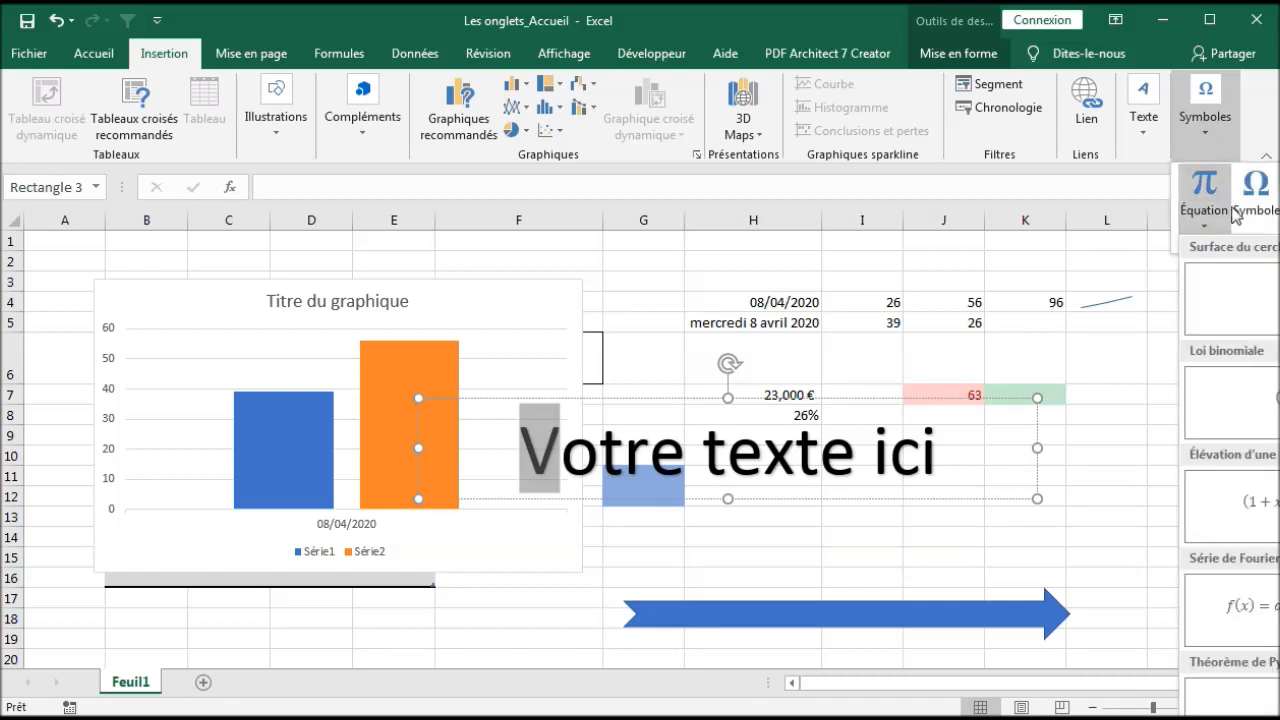
left_click(1010, 304)
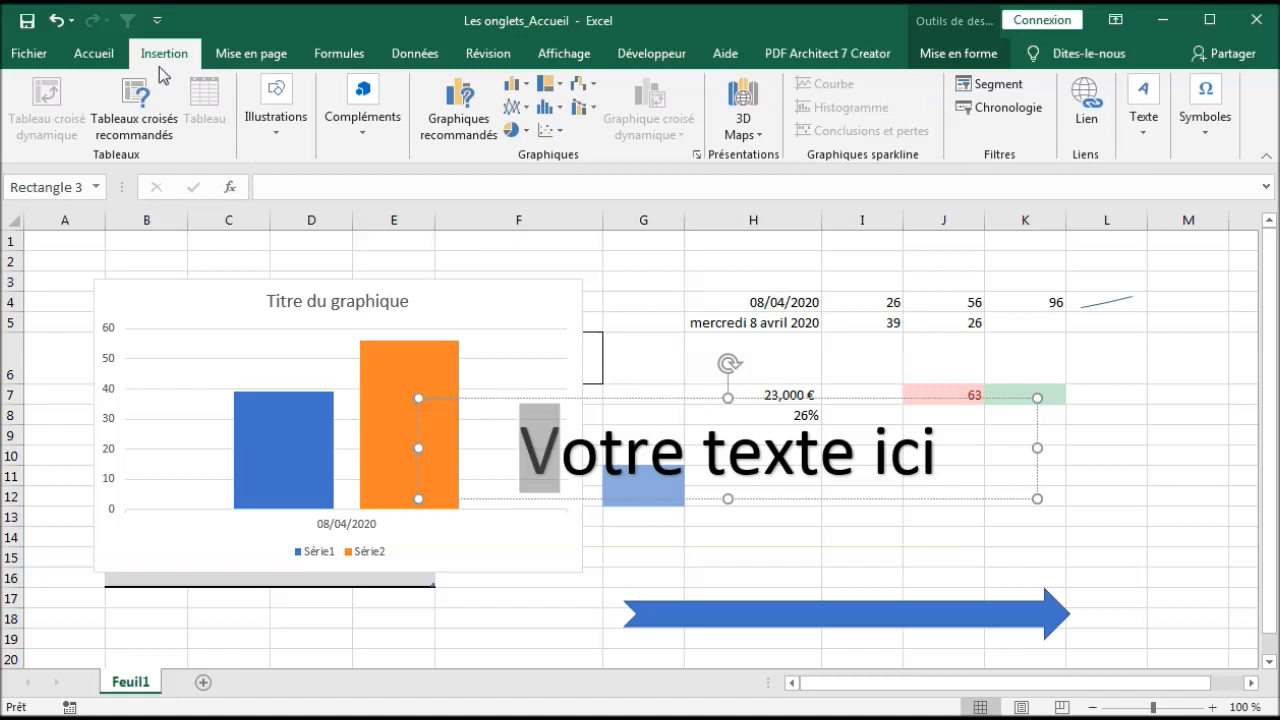
- Examine the page layout options for themes, margins, orientation, paper size and print area
left_click(245, 56)
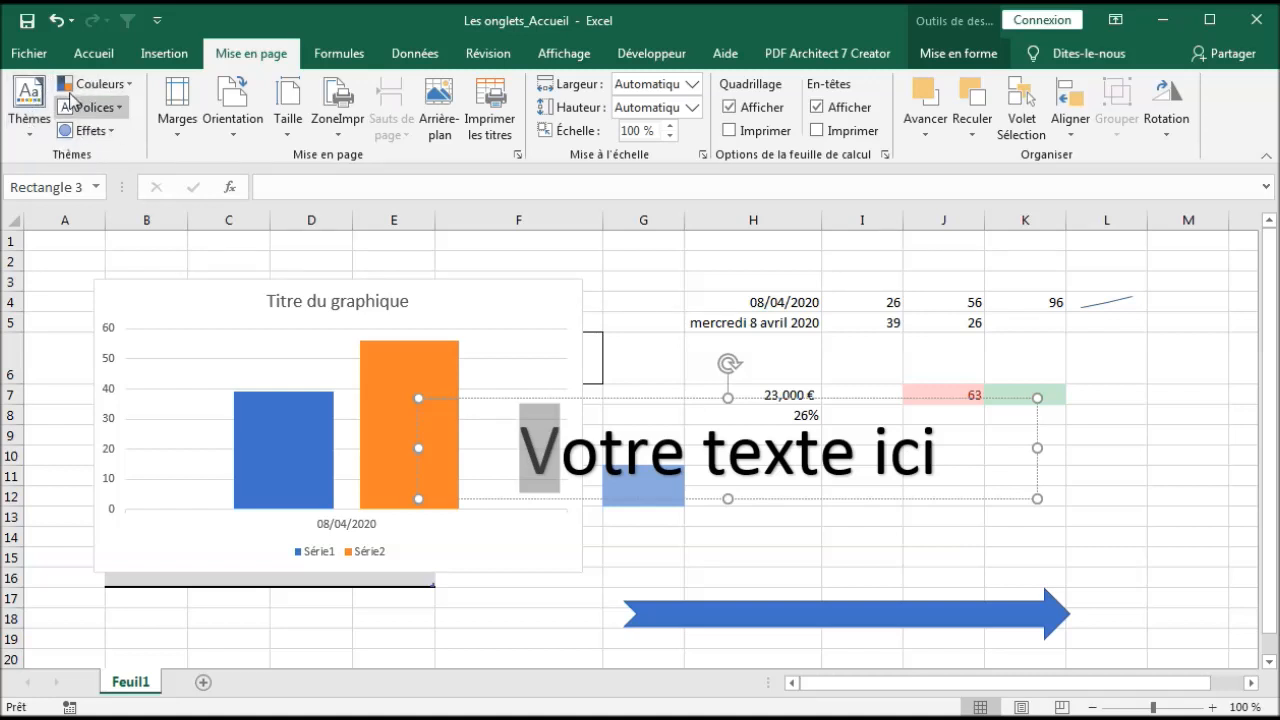
left_click(26, 140)
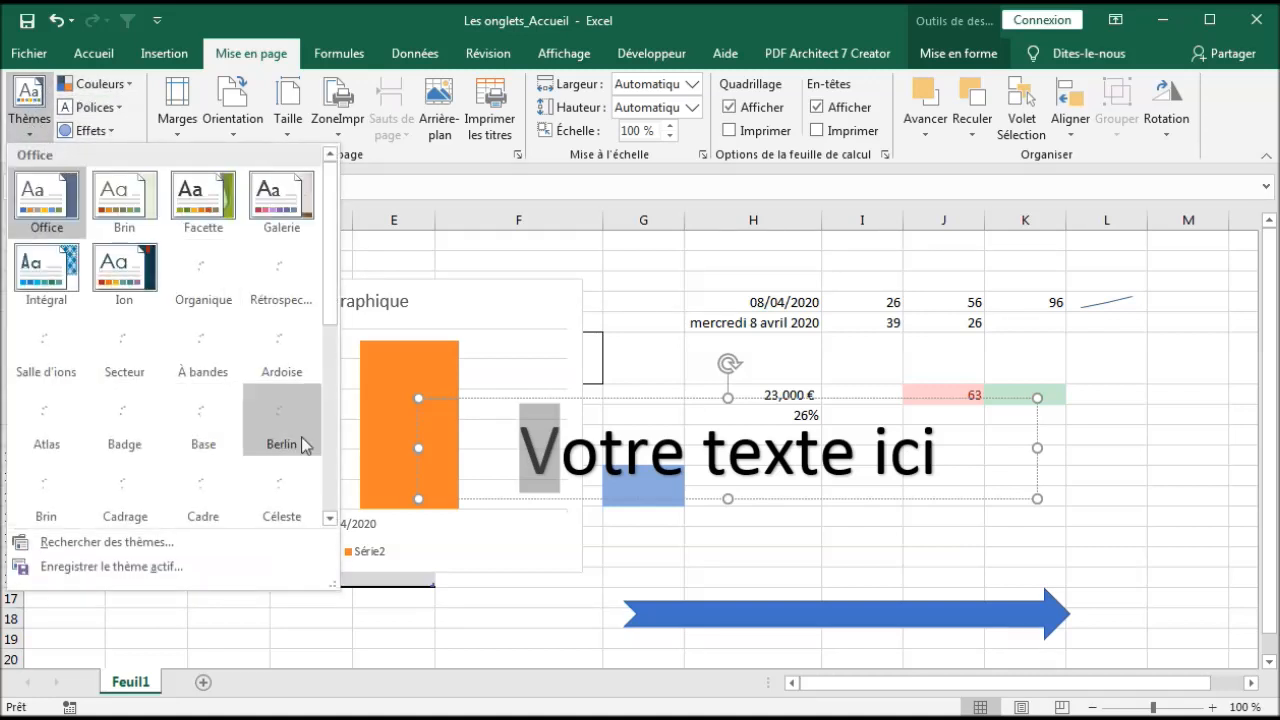
left_click(440, 303)
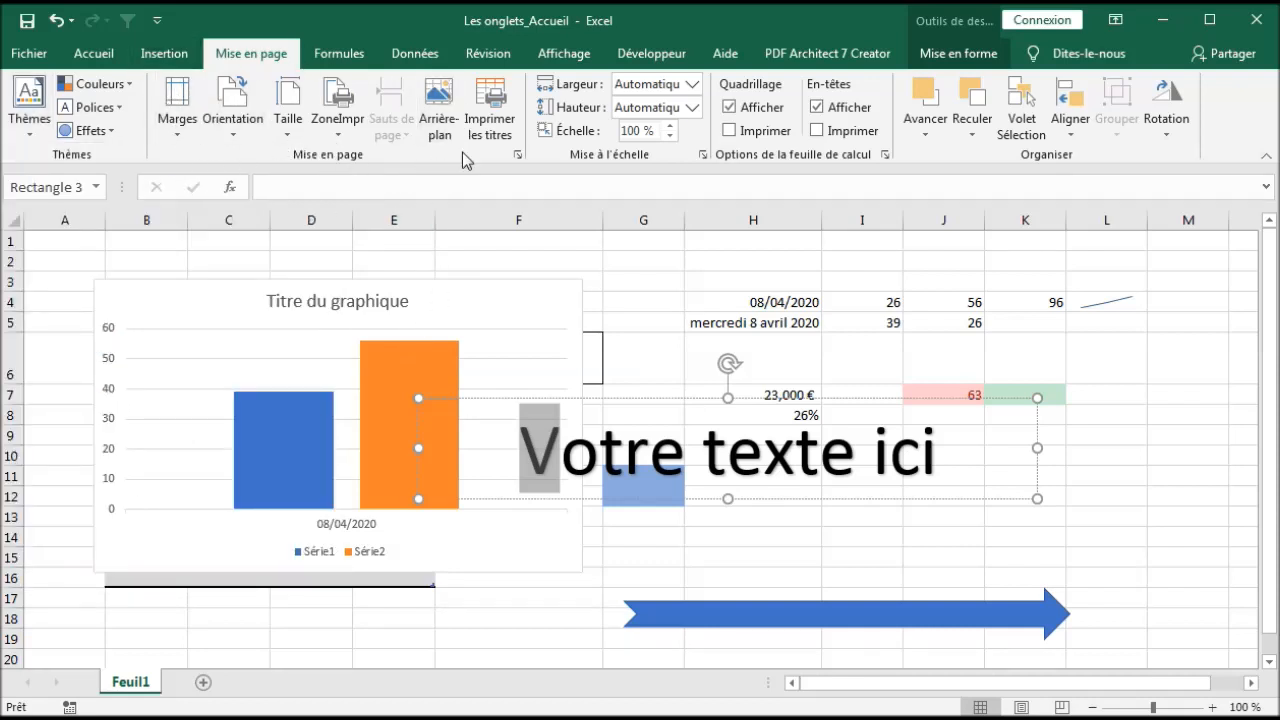
left_click(177, 135)
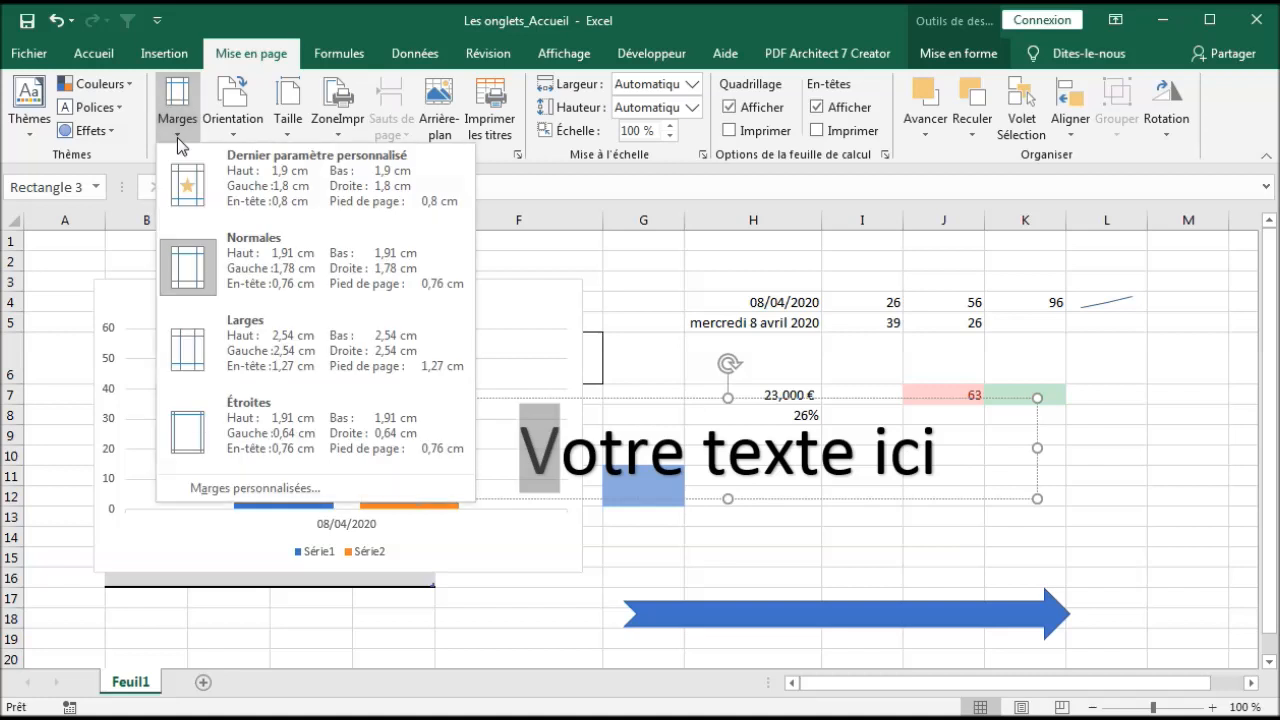
left_click(590, 258)
left_click(233, 125)
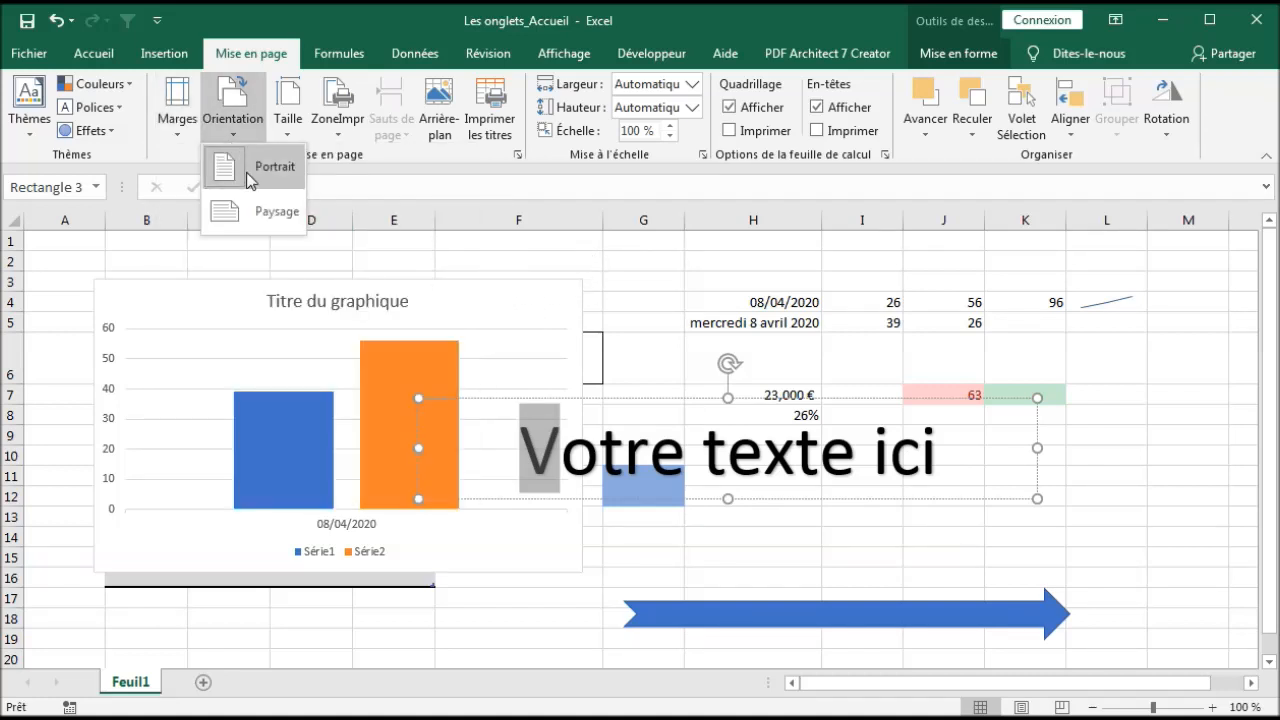
left_click(288, 122)
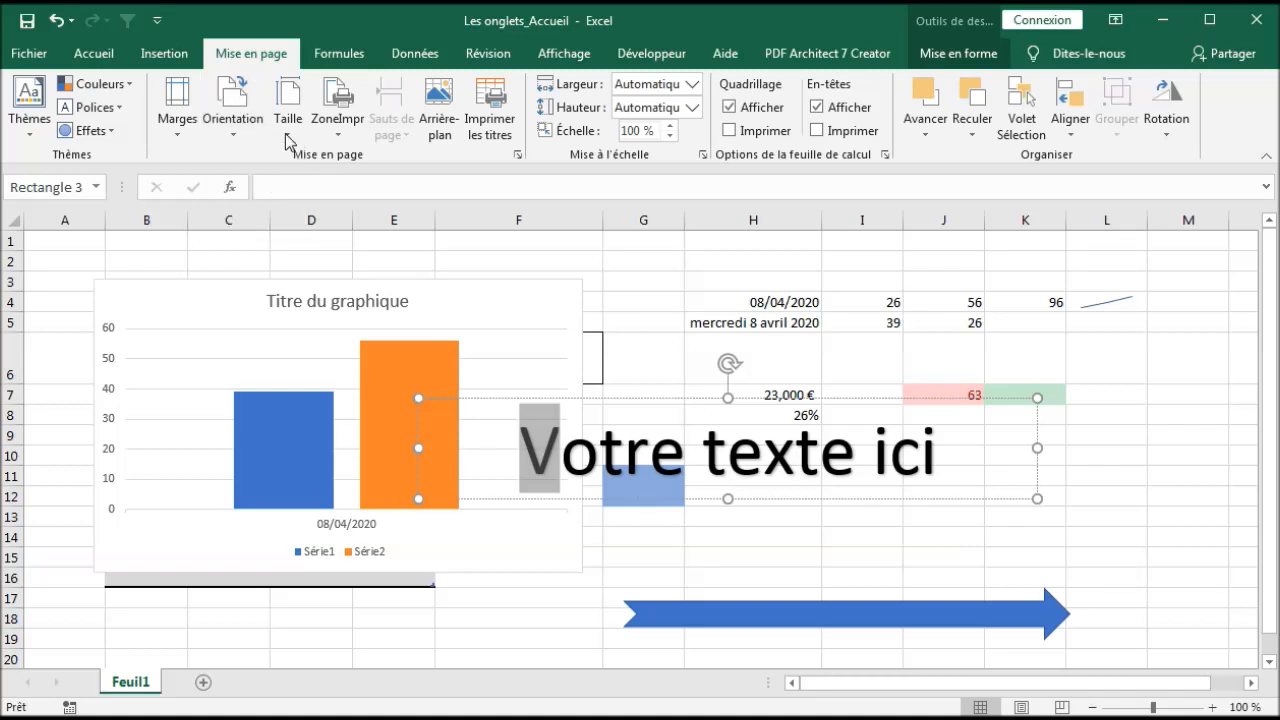
left_click(339, 137)
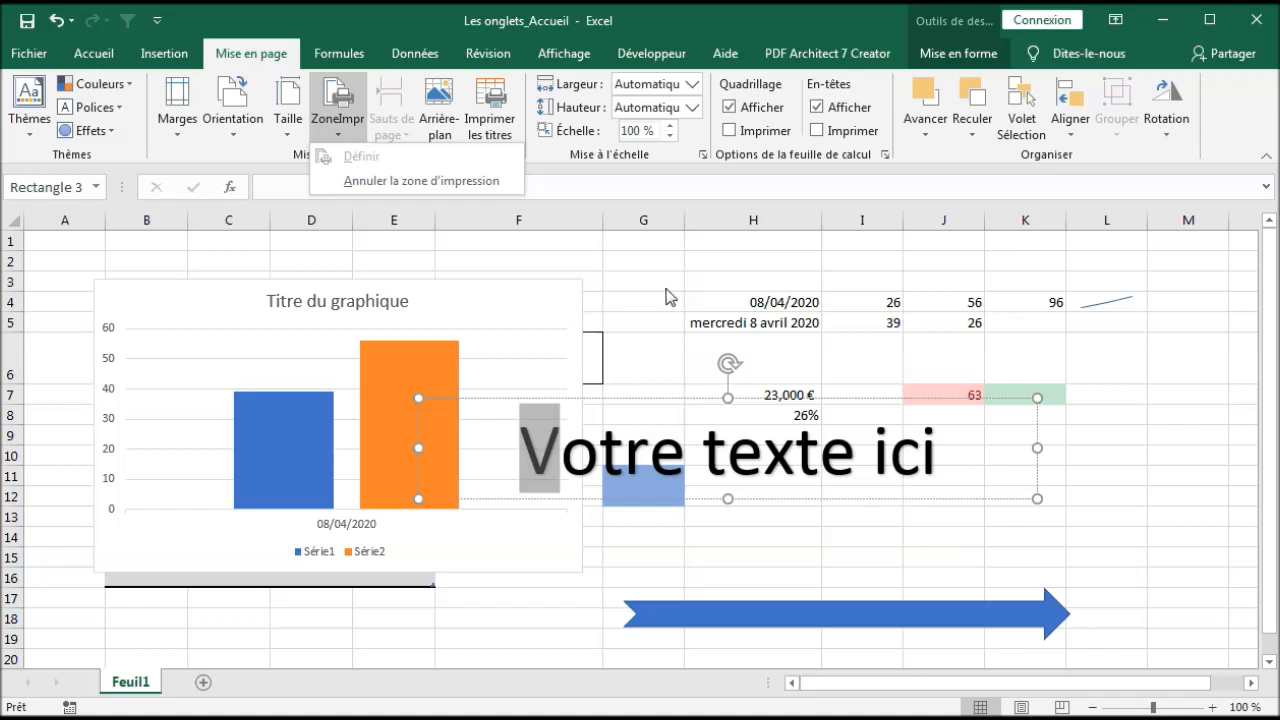
left_click(628, 266)
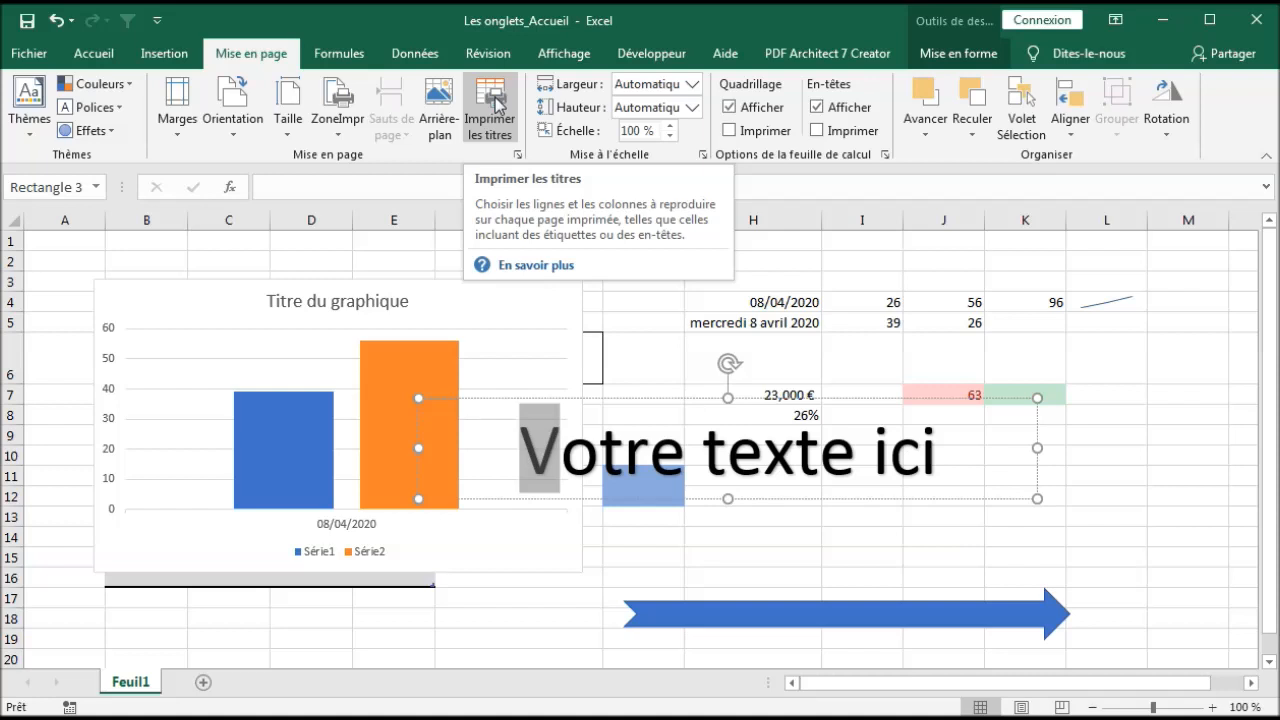
- Select rows 1 and 2 and a block starting at B1 as example print titles, then select cell I3
left_click(237, 245)
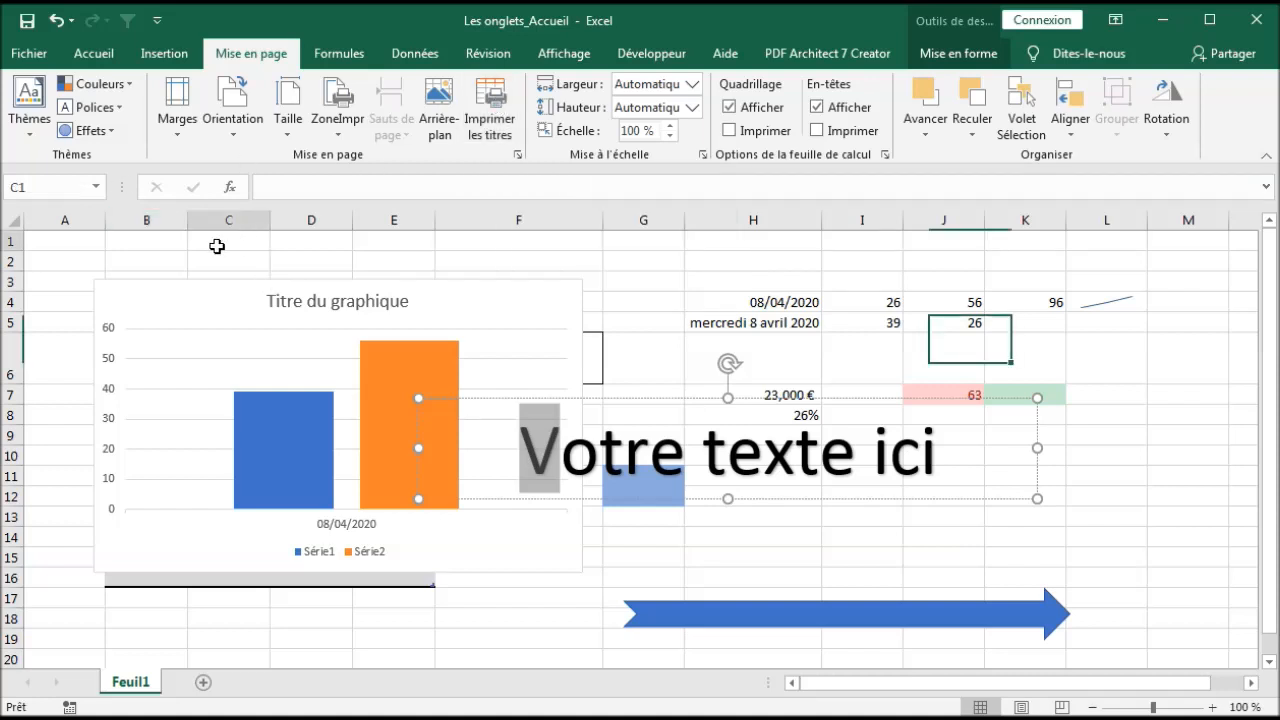
left_click_drag(12, 241, 12, 261)
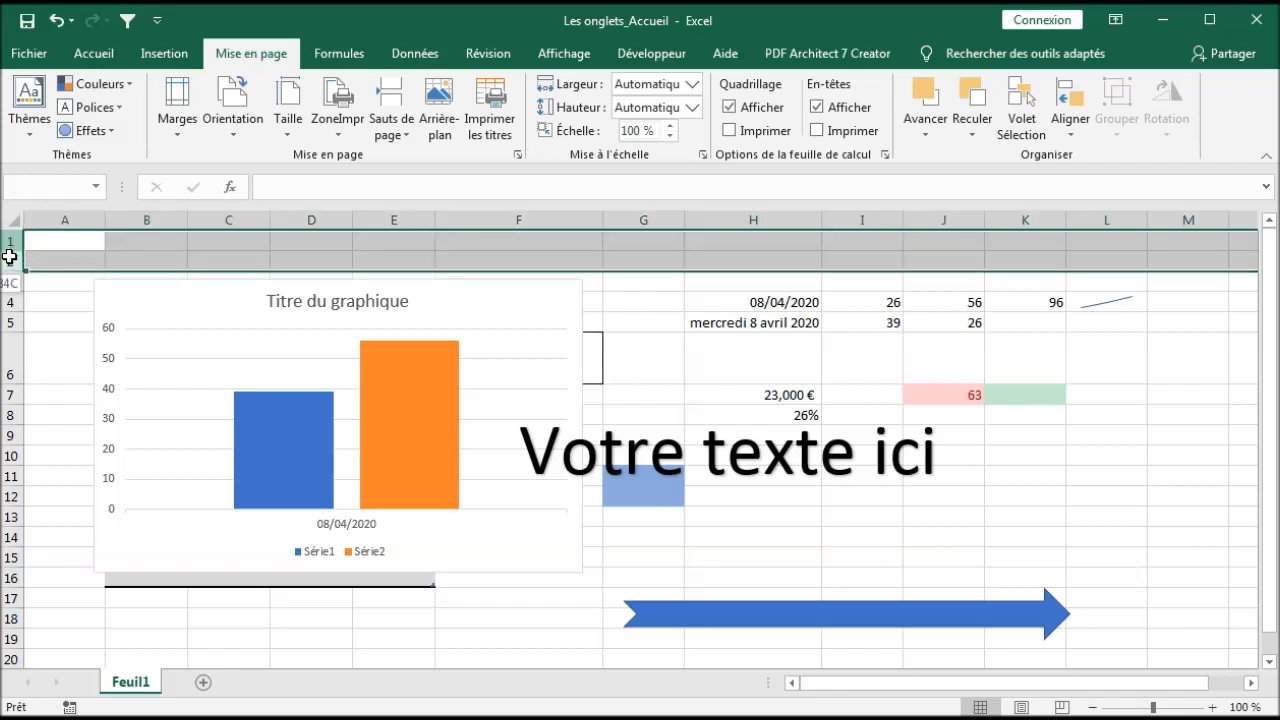
left_click_drag(162, 248, 571, 266)
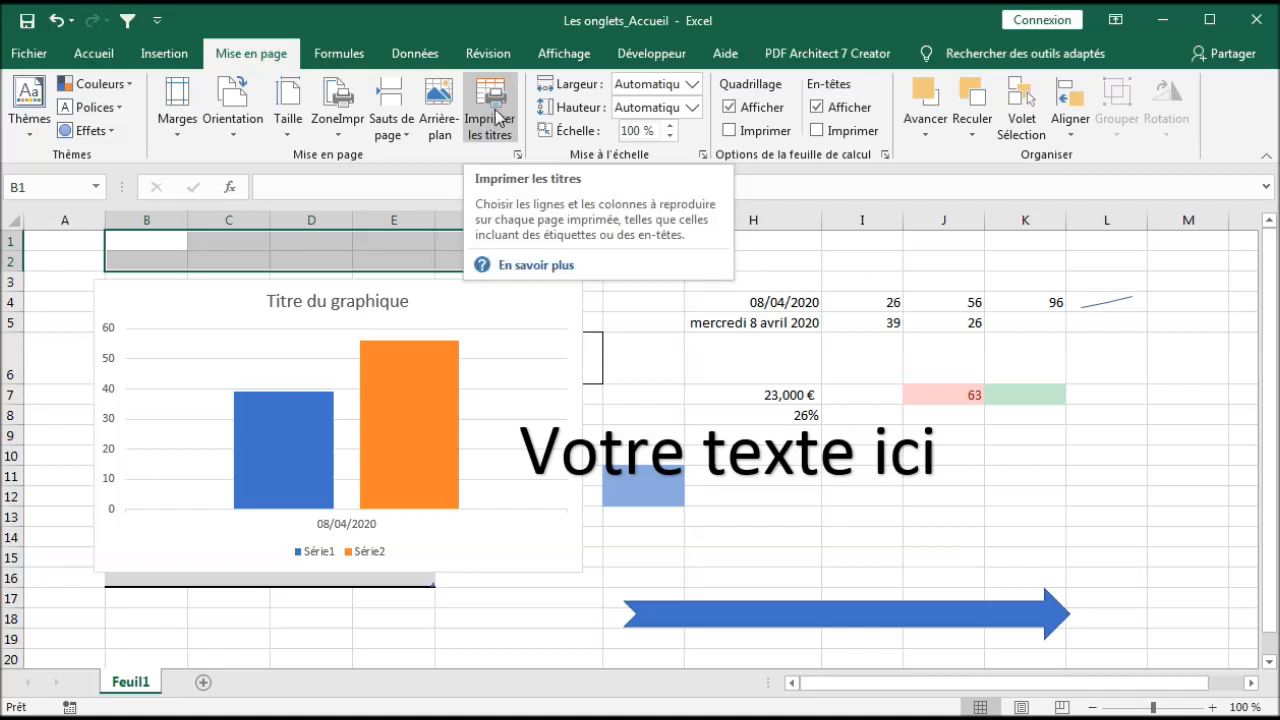
left_click(826, 281)
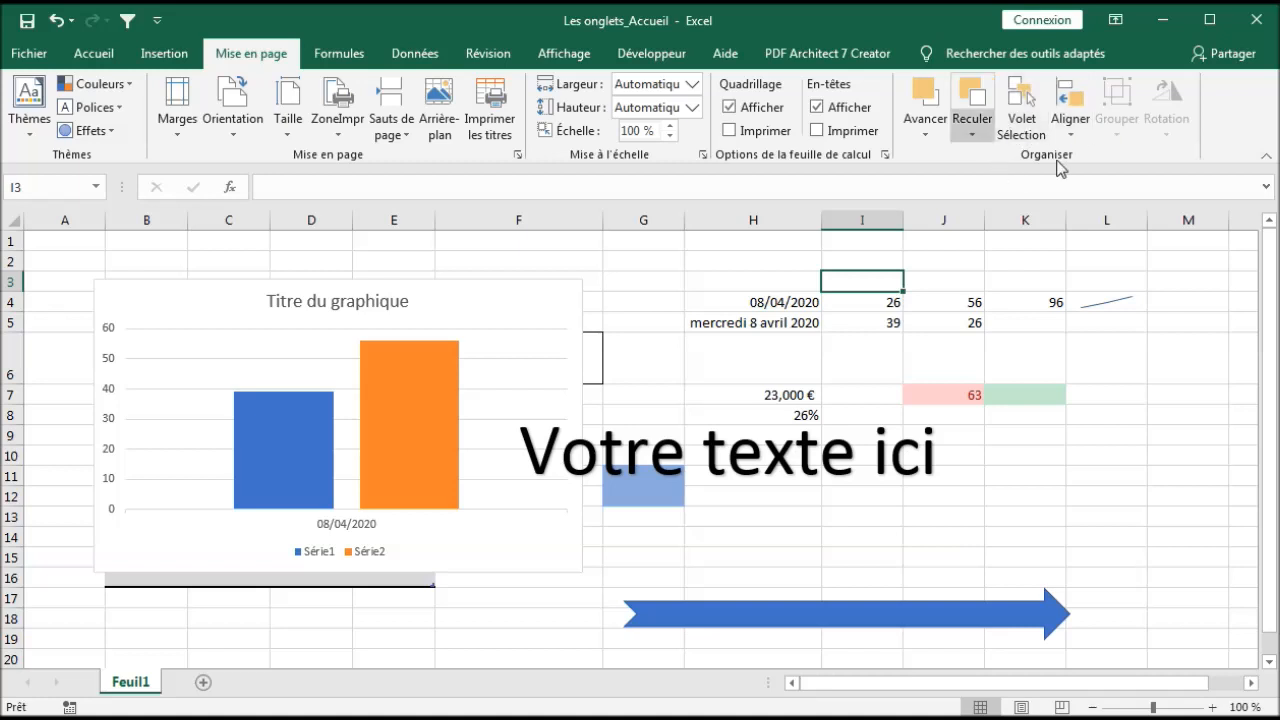
- Examine the formula tools, including the AutoSum options and the function library categories
left_click(337, 58)
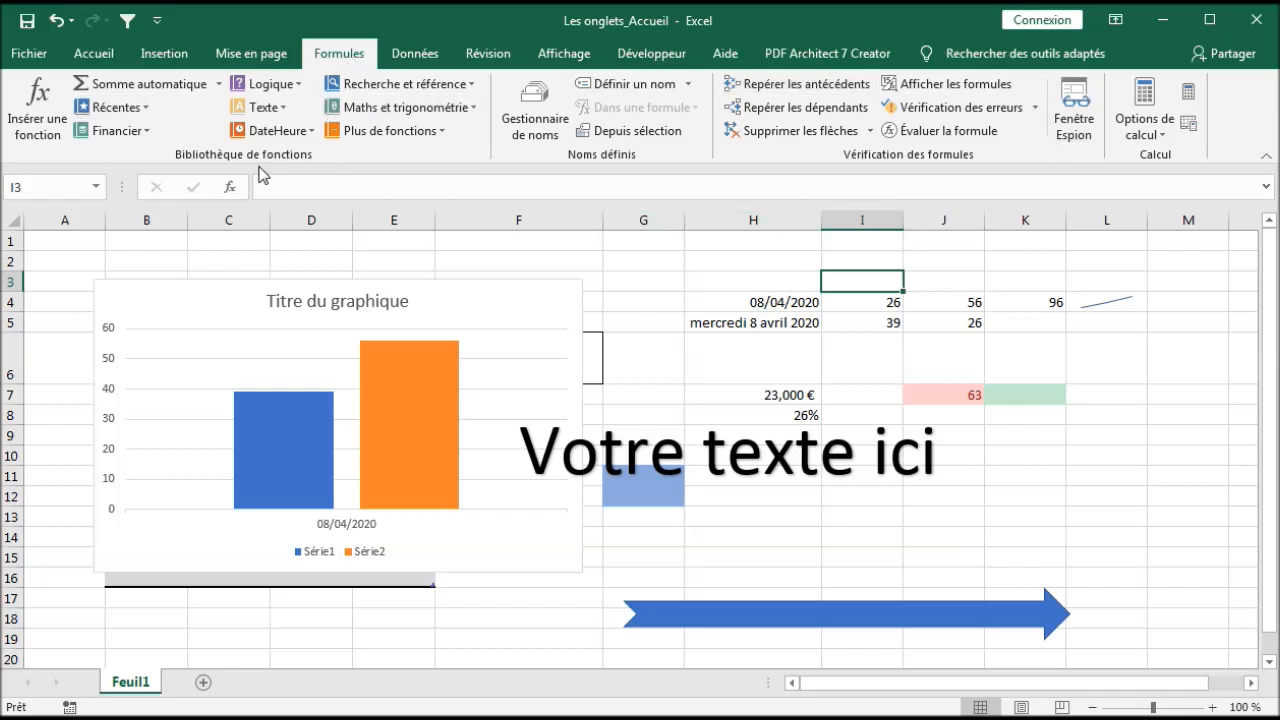
left_click(220, 86)
left_click(351, 218)
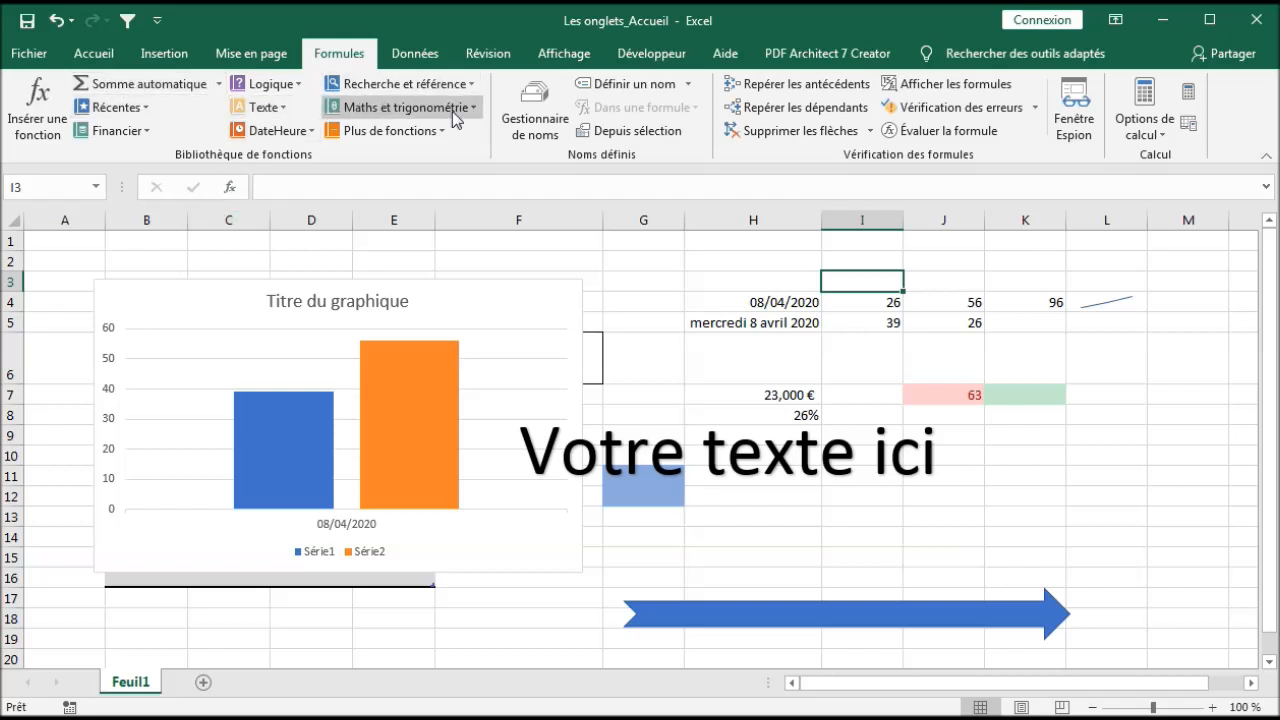
left_click(525, 132)
- Examine the data tools, including the options for grouping and ungrouping cells, and the review tools
left_click(412, 53)
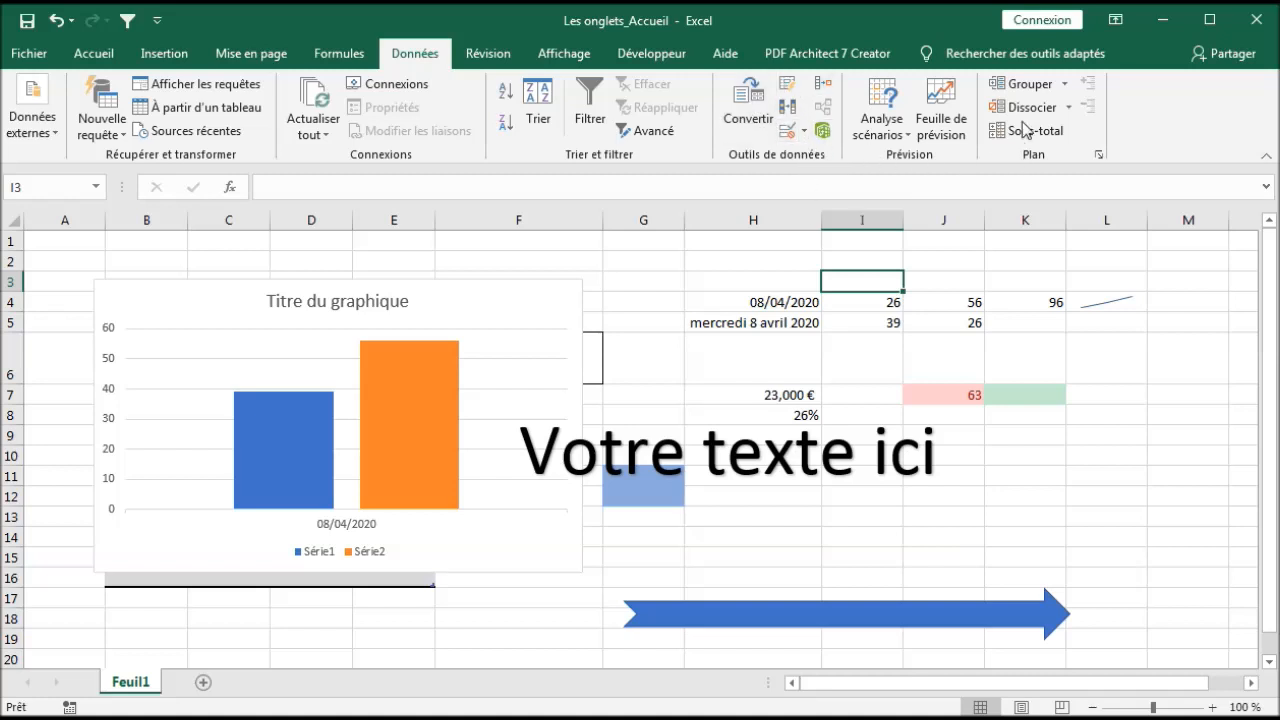
left_click(1069, 108)
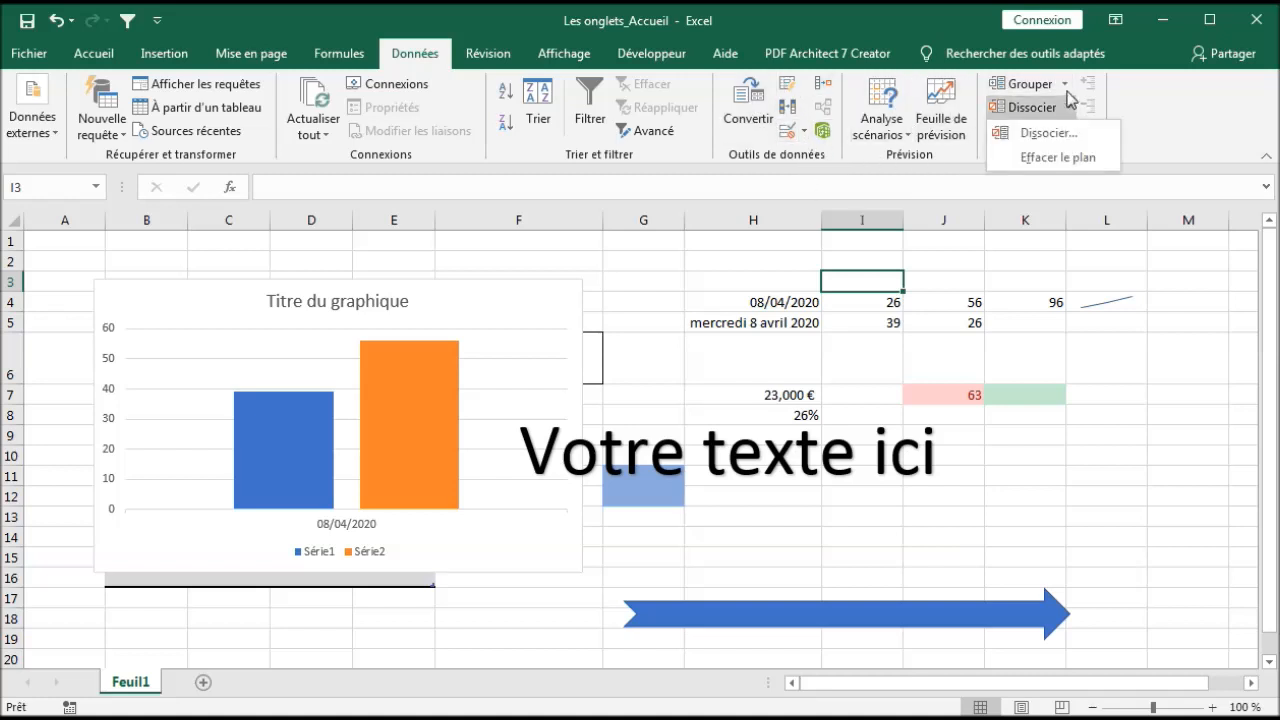
left_click(1066, 84)
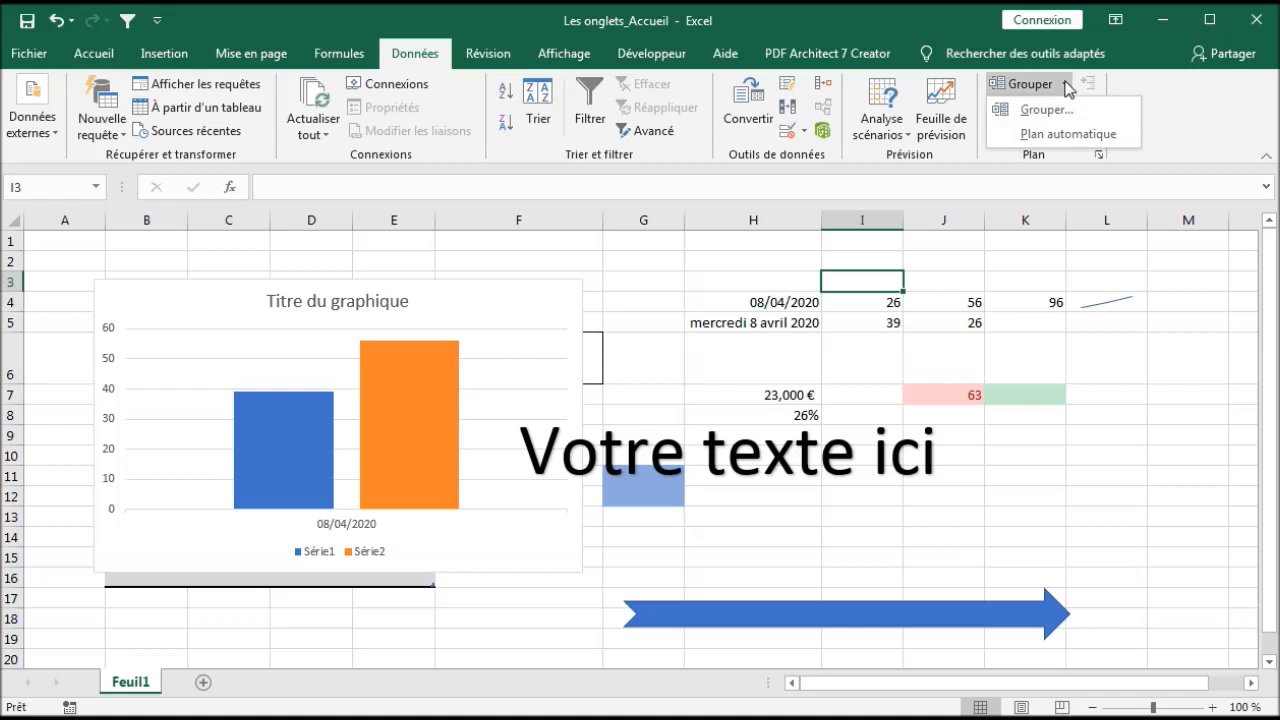
left_click(1156, 441)
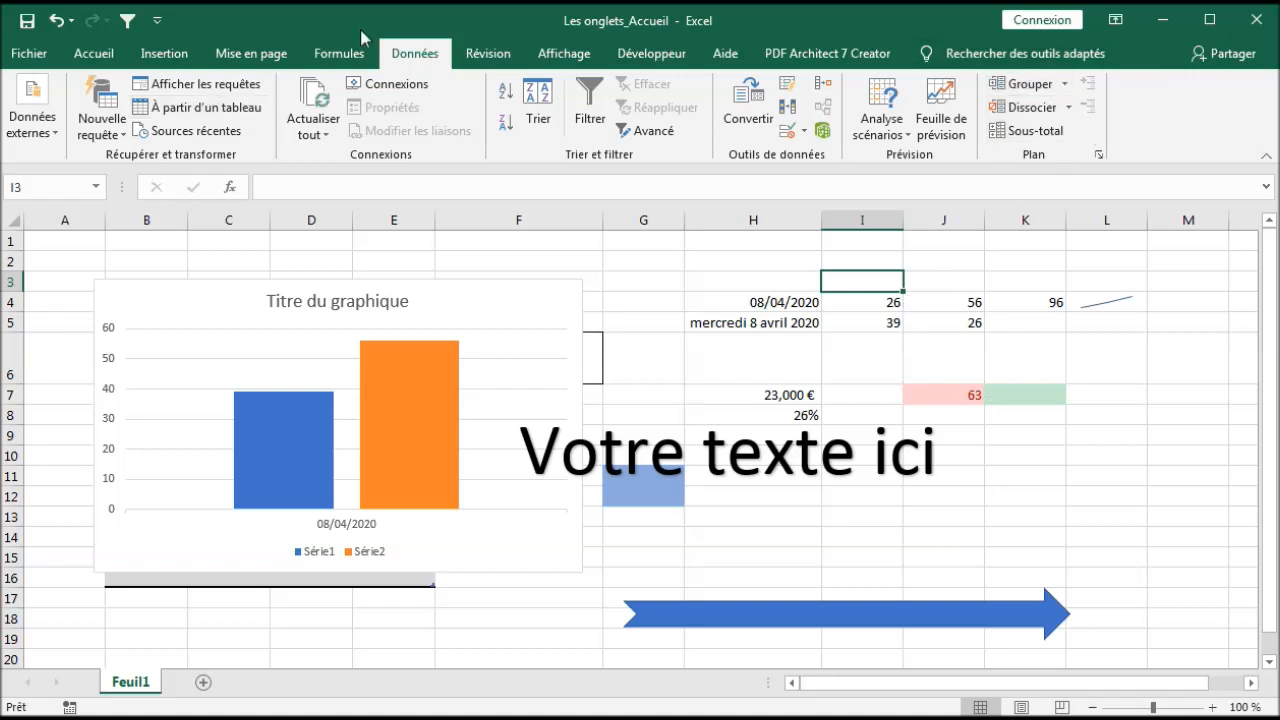
left_click(489, 54)
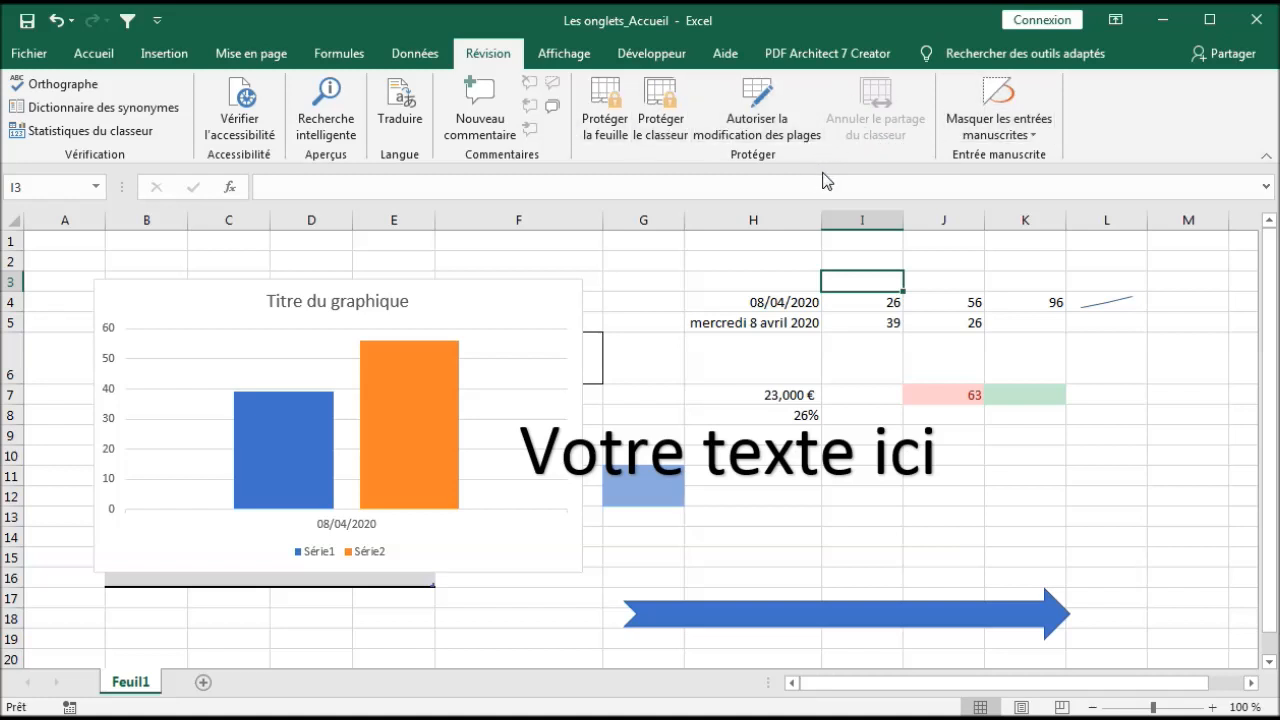
- Examine the view tools and freeze panes options, then select row 1 and check the sheet far below it
left_click(565, 60)
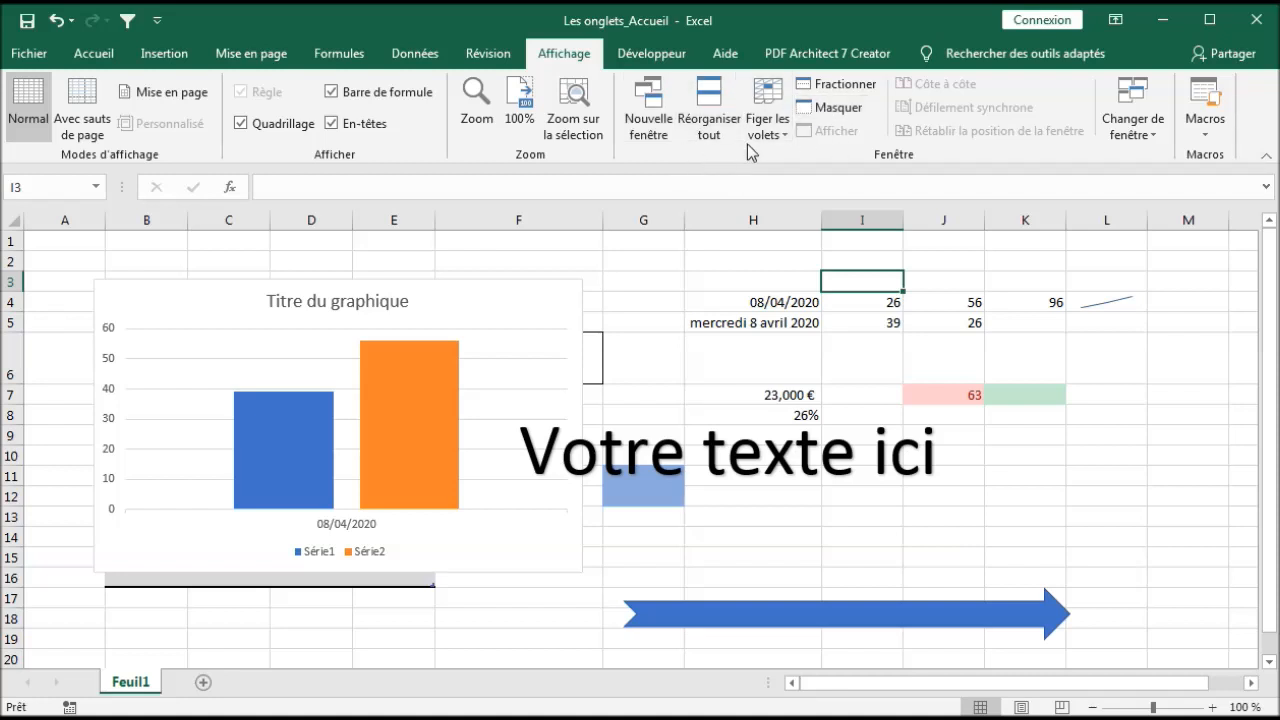
left_click(785, 140)
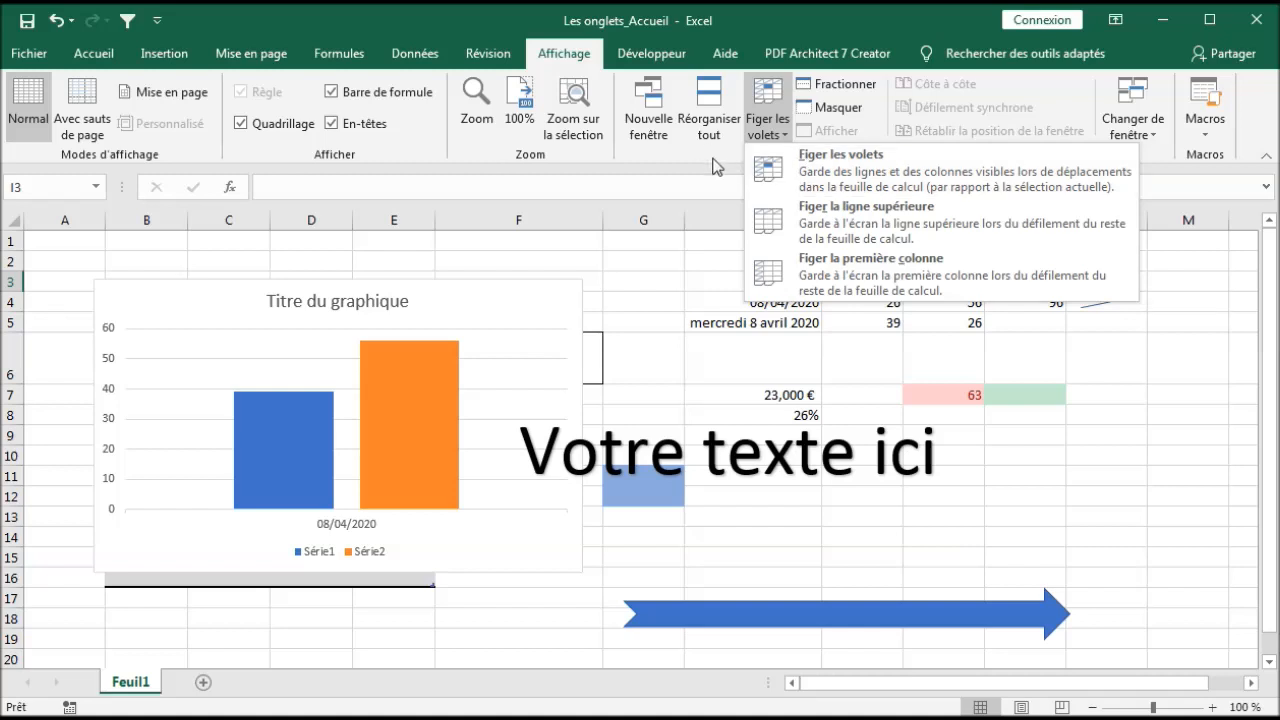
left_click(634, 247)
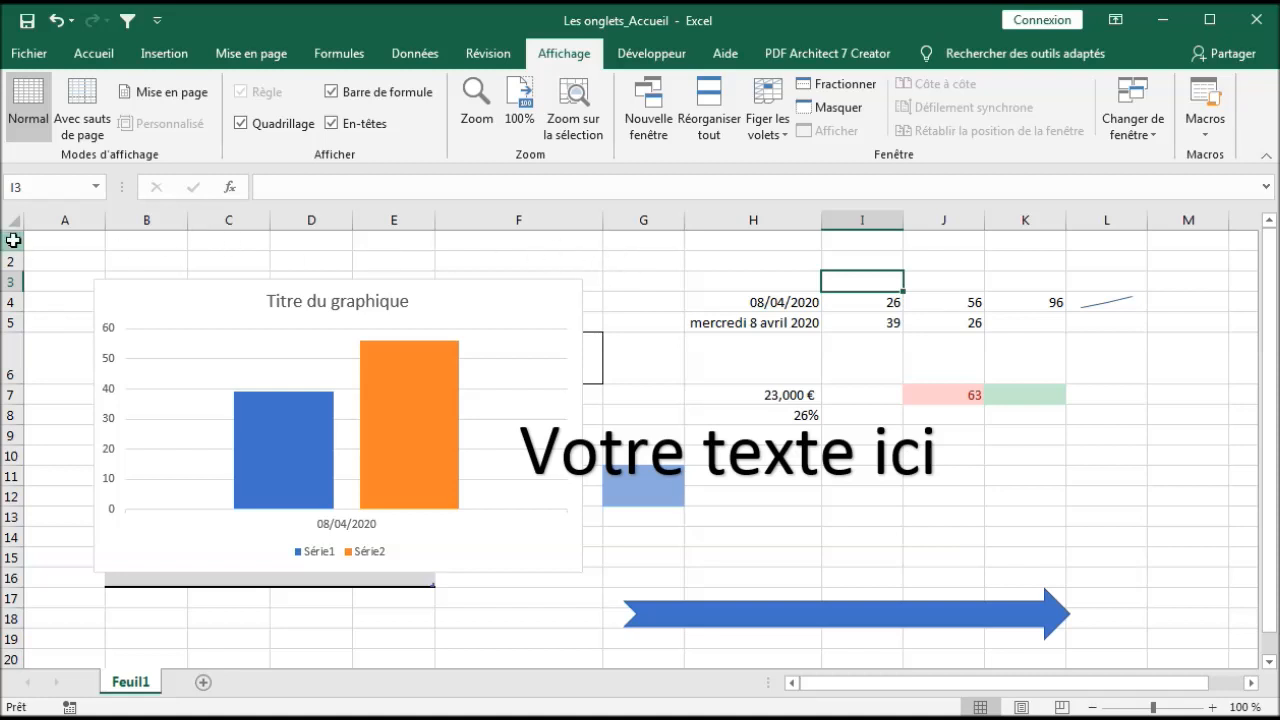
left_click(12, 241)
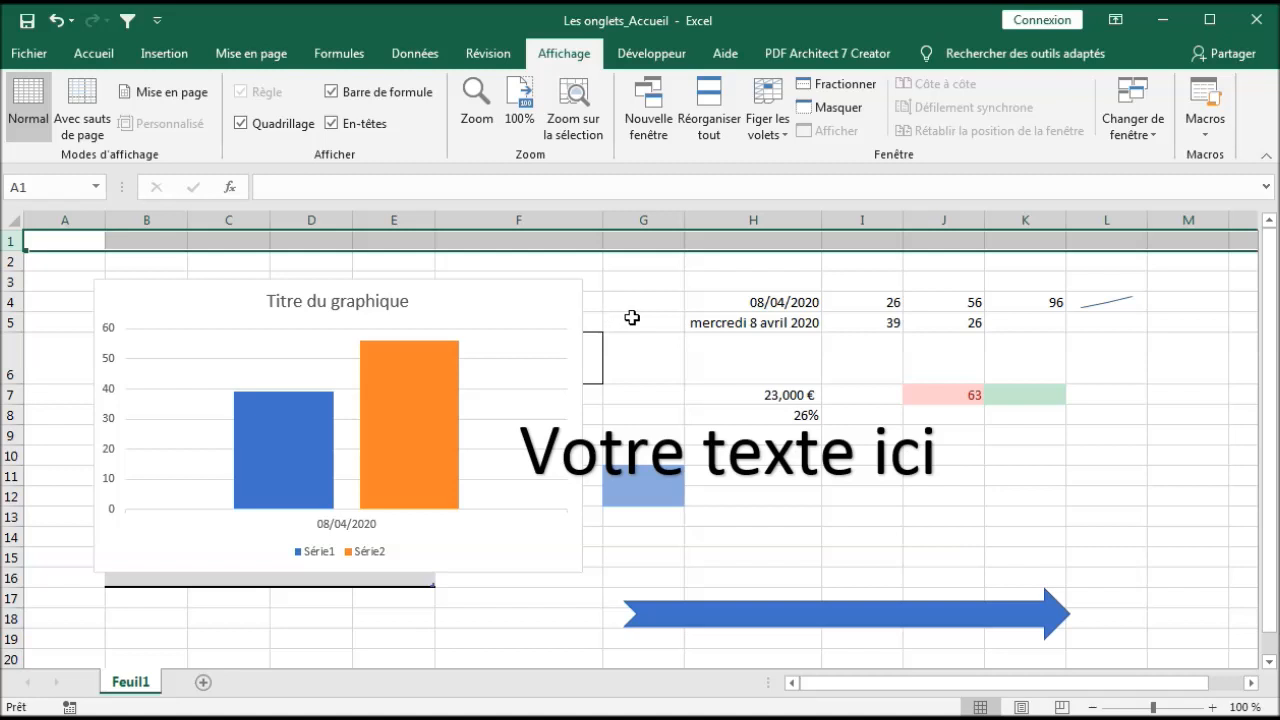
scroll(646, 283, "down", 20)
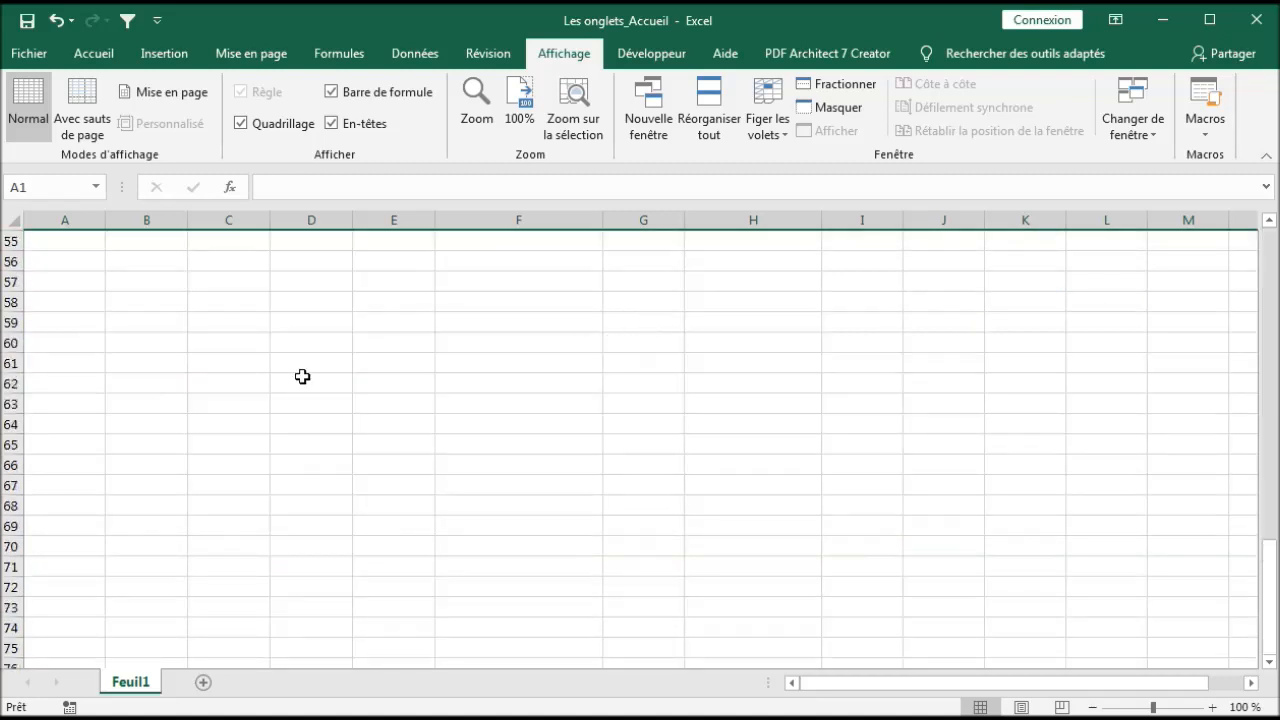
- Select cell A19, then reselect row 1 and examine how the heading row scrolls relative to the rows far below it
scroll(186, 312, "up", 20)
left_click(71, 243)
scroll(111, 270, "up", 6)
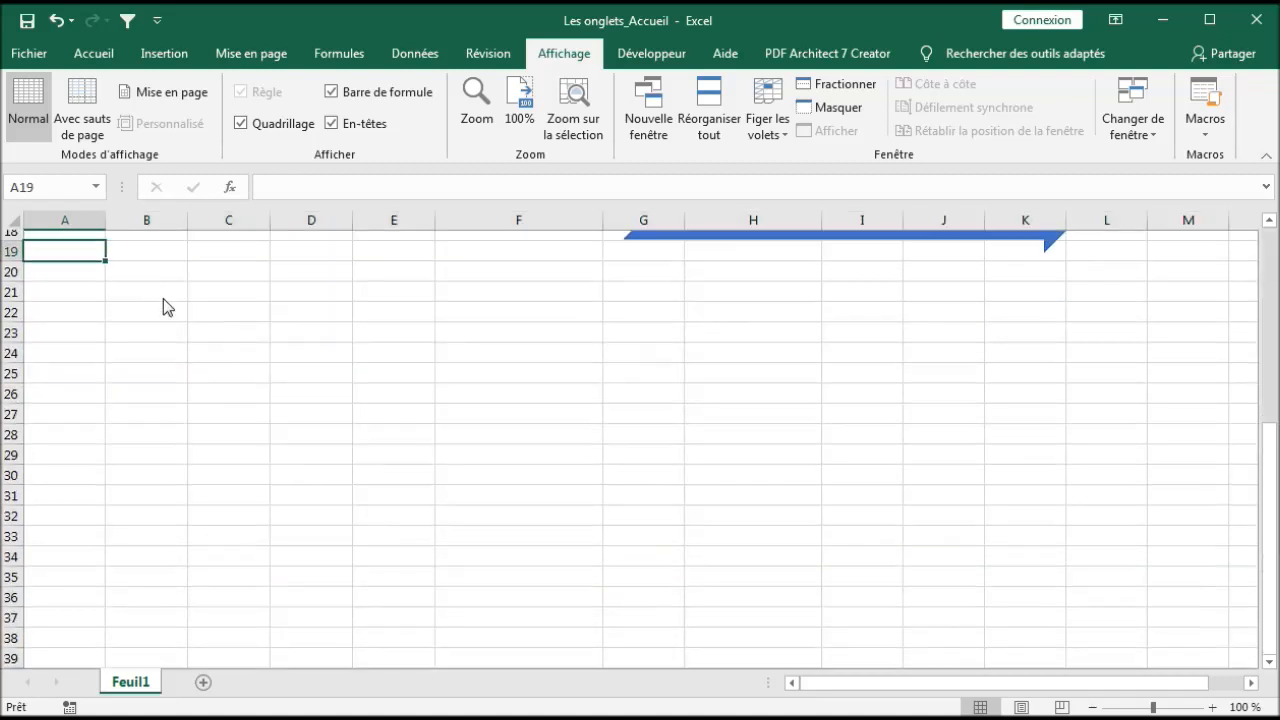
left_click(12, 241)
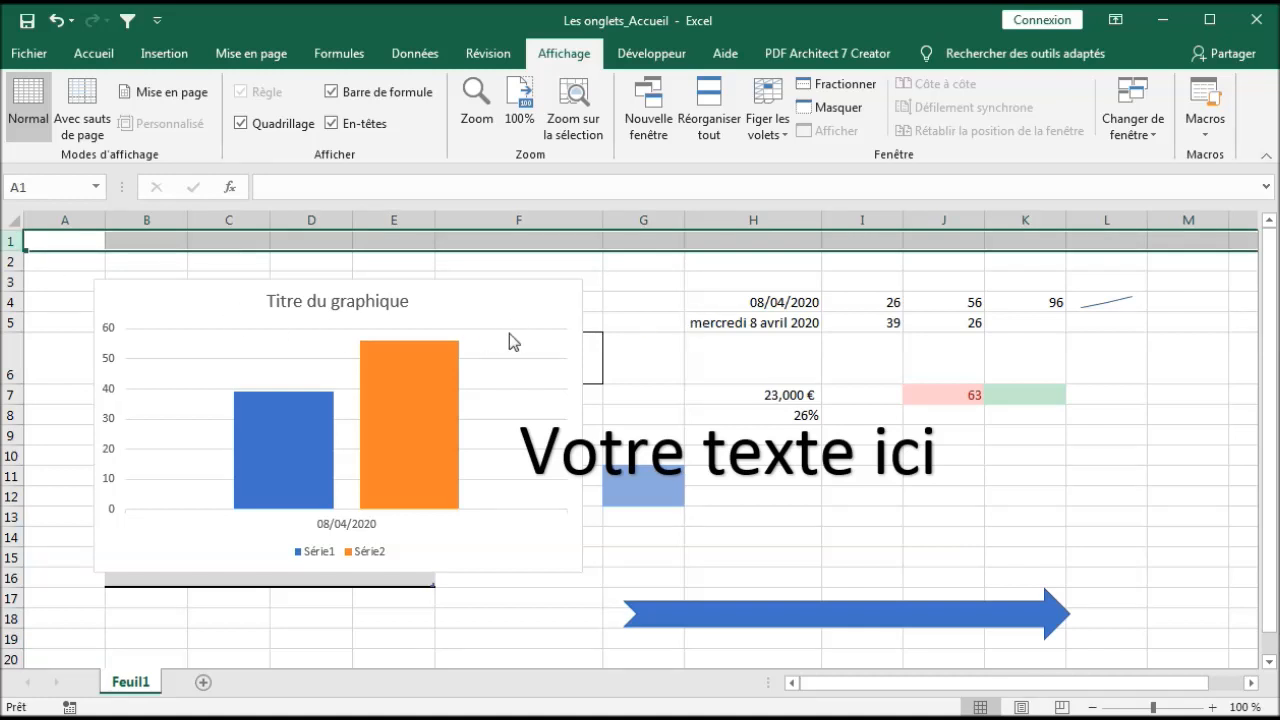
scroll(751, 331, "down", 14)
scroll(766, 303, "down", 16)
scroll(780, 300, "up", 20)
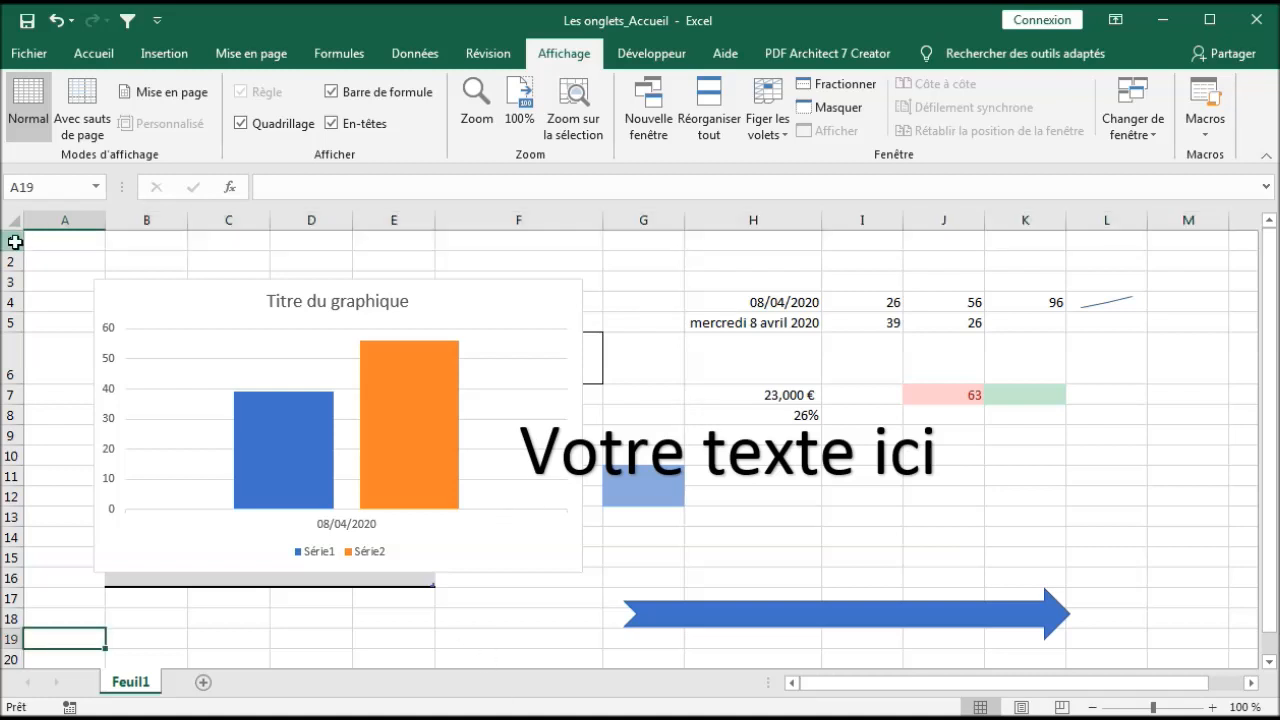
left_click(13, 242)
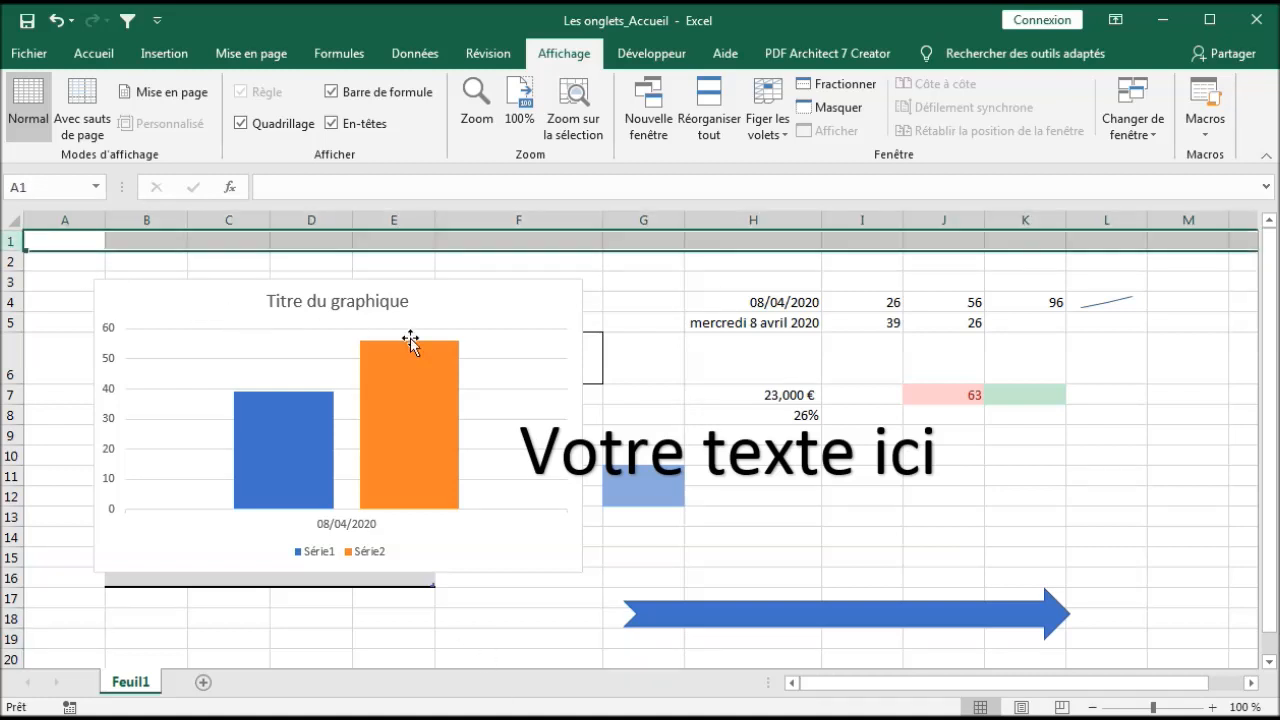
scroll(749, 331, "down", 7)
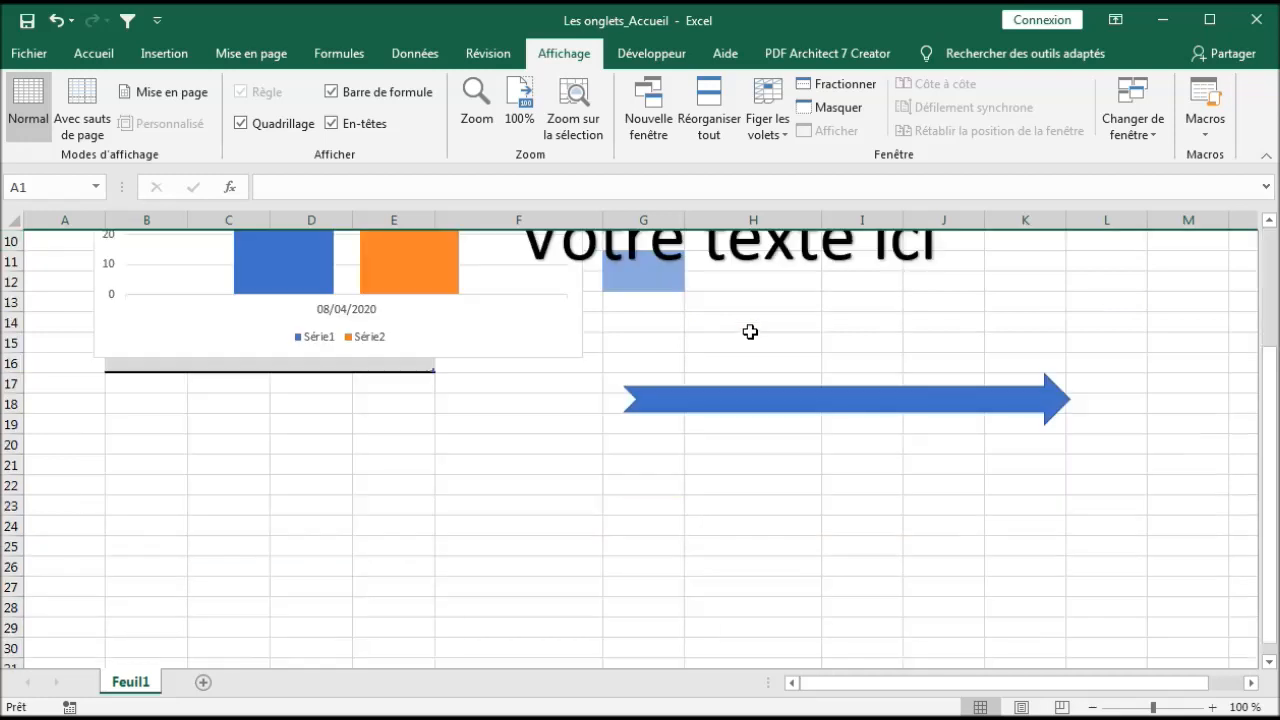
scroll(752, 331, "down", 20)
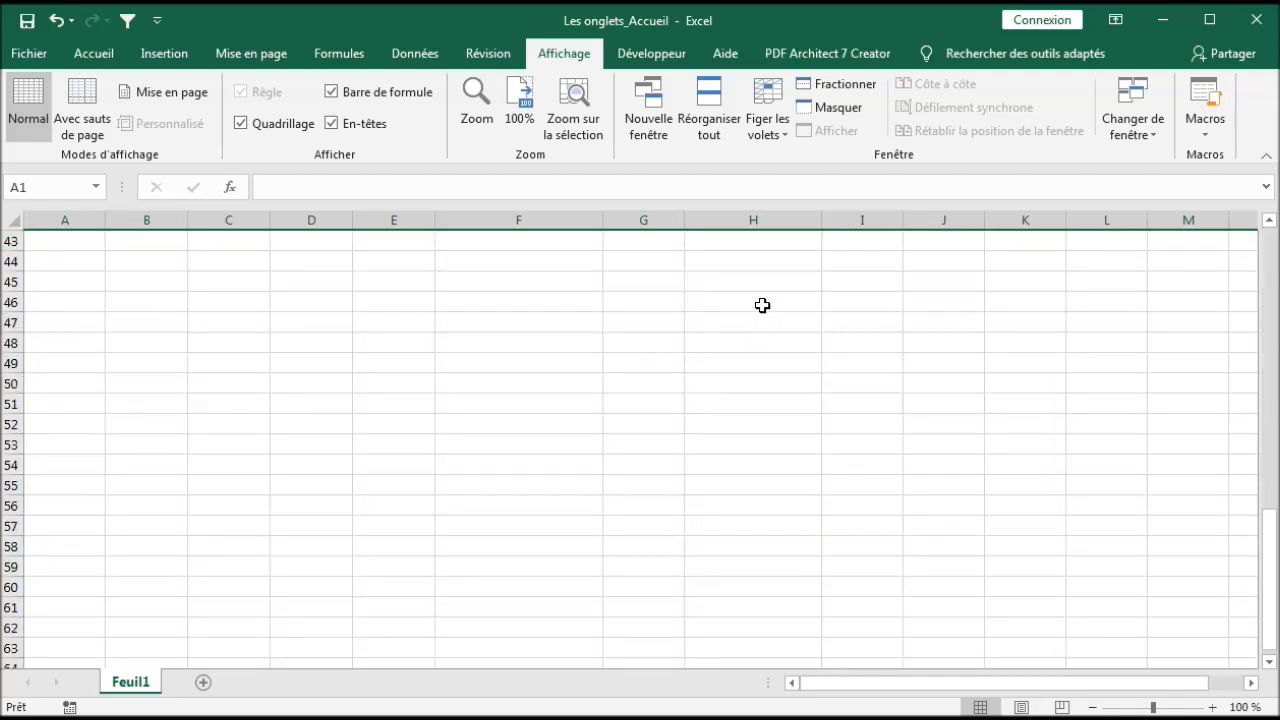
scroll(764, 305, "up", 20)
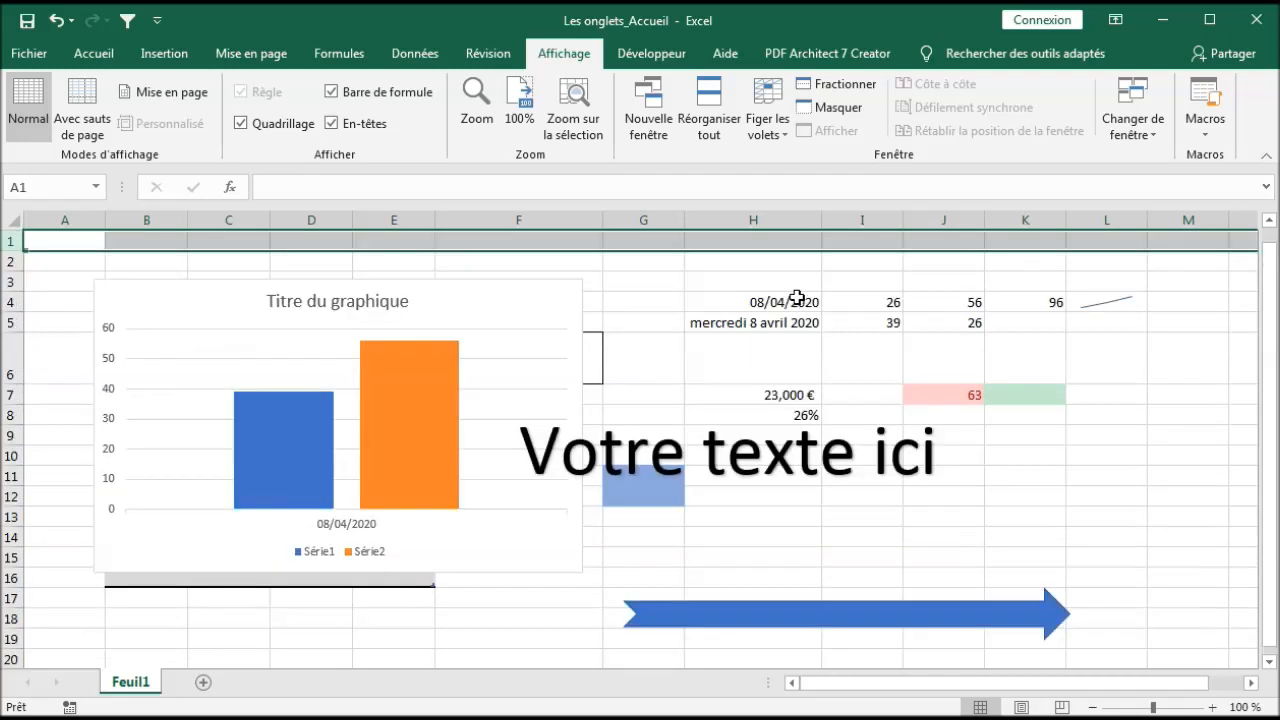